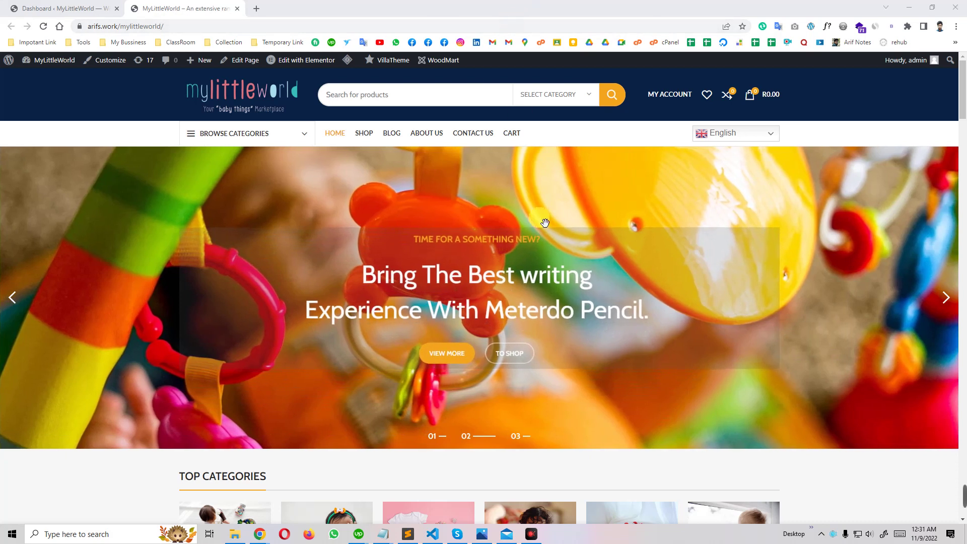
Scroll down the storefront home page and back up to the main navigation.
{"action": "scroll", "coordinate": [802, 300], "scroll_direction": "down", "scroll_amount": 1}
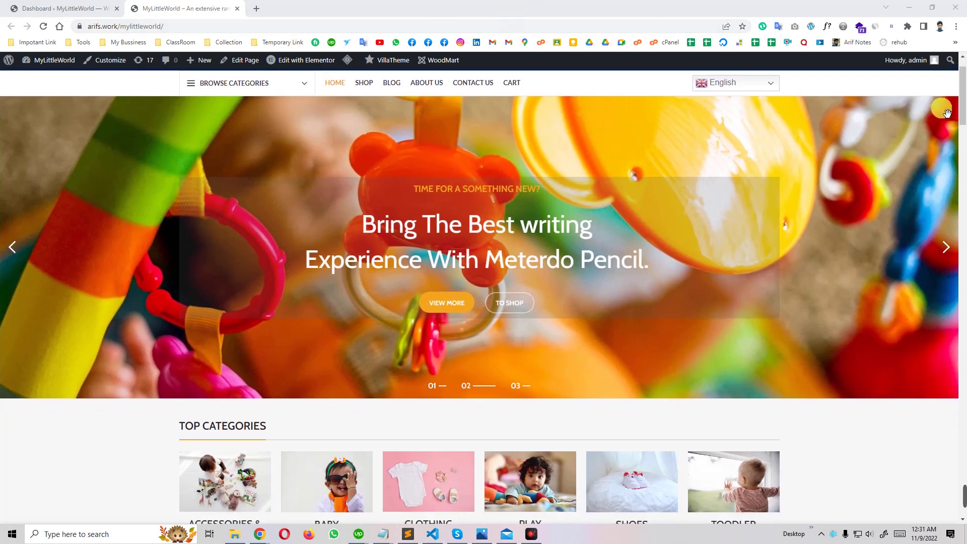
{"action": "scroll", "coordinate": [961, 86], "scroll_direction": "down", "scroll_amount": 5}
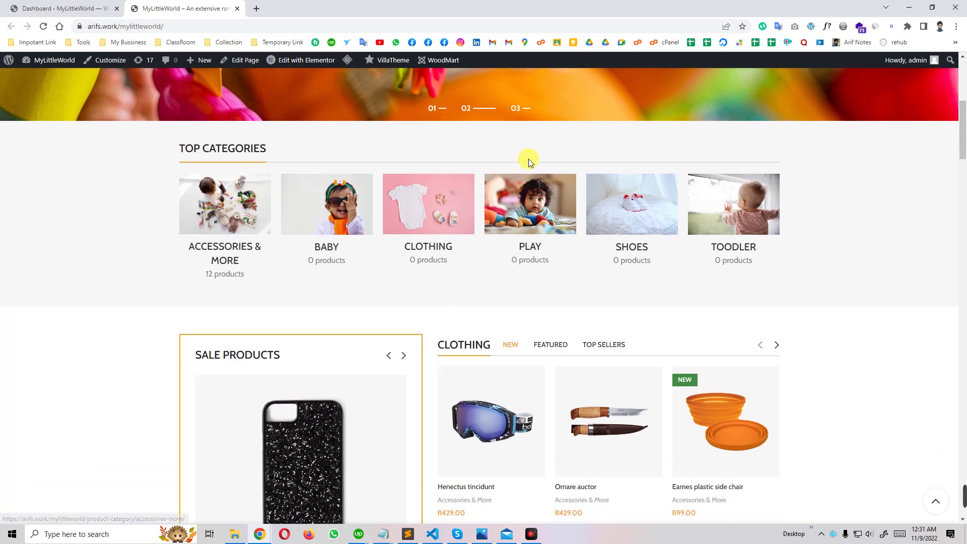
{"action": "left_click_drag", "start_coordinate": [962, 139], "coordinate": [962, 142]}
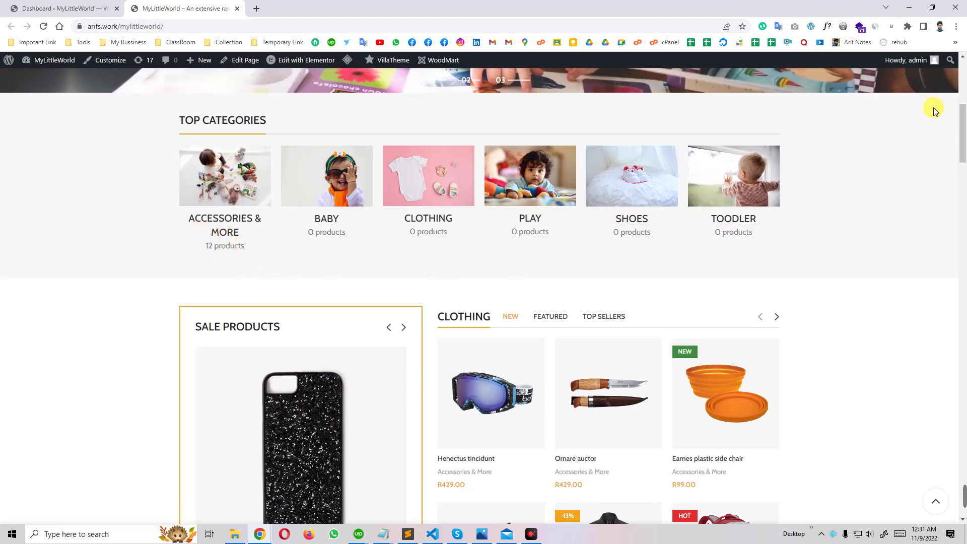
{"action": "left_click_drag", "start_coordinate": [962, 133], "coordinate": [821, 373]}
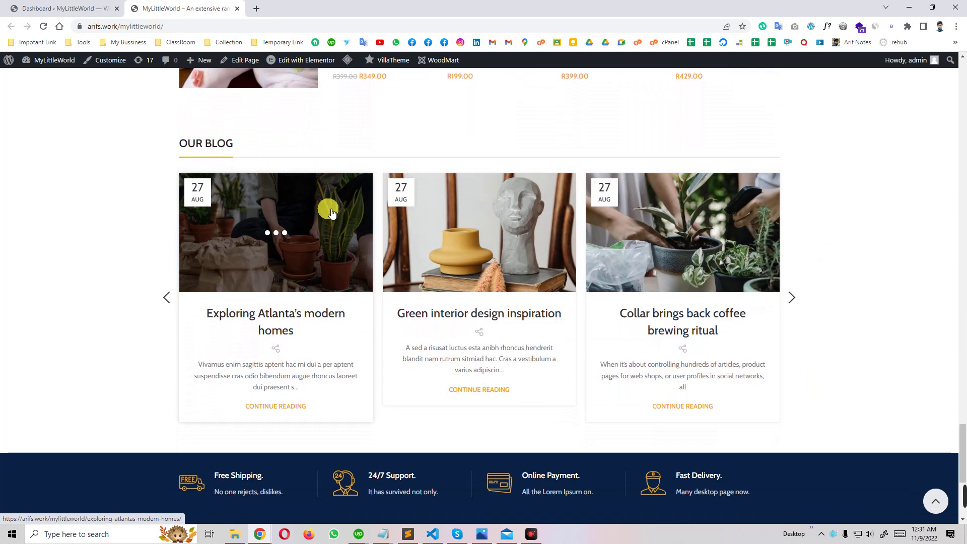
{"action": "scroll", "coordinate": [862, 260], "scroll_direction": "down", "scroll_amount": 2}
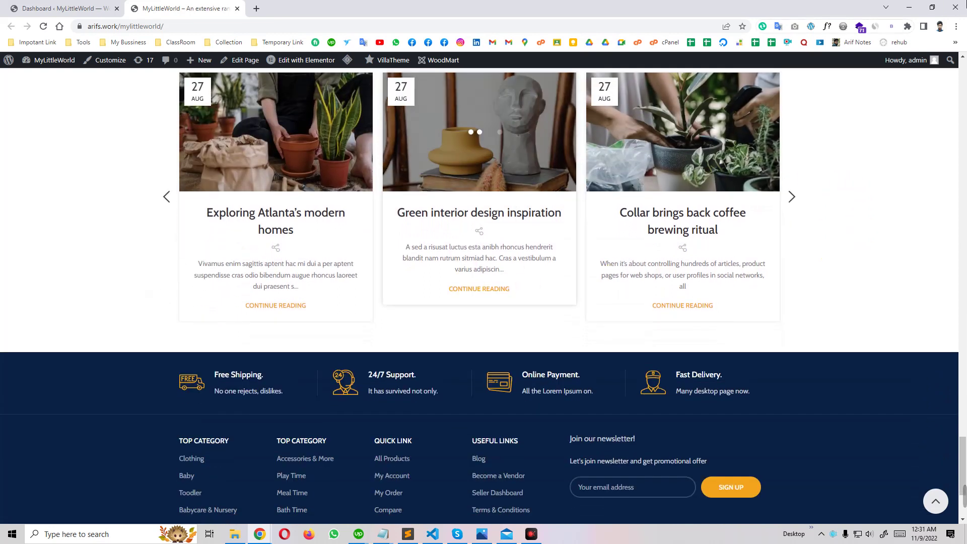
{"action": "scroll", "coordinate": [835, 403], "scroll_direction": "down", "scroll_amount": 2}
{"action": "scroll", "coordinate": [835, 401], "scroll_direction": "down", "scroll_amount": 2}
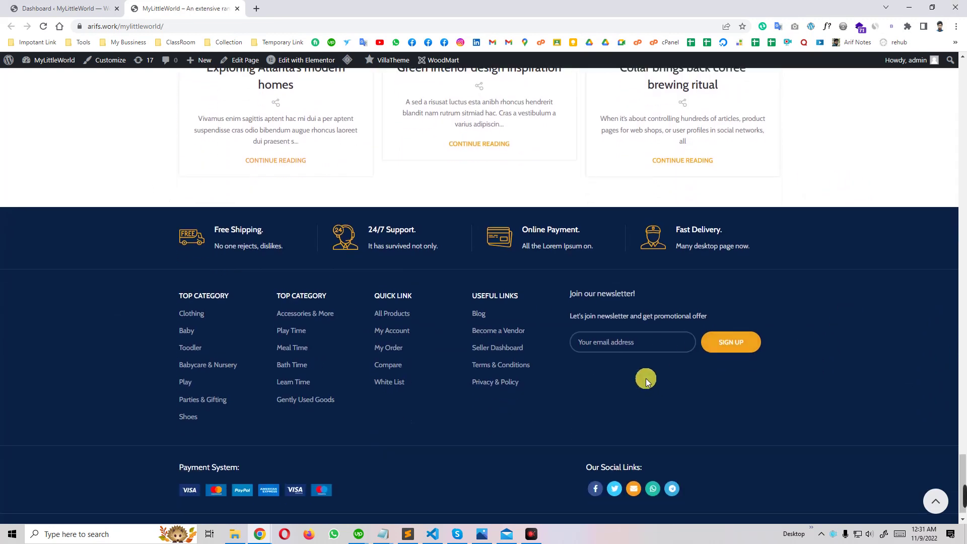
{"action": "mouse_move", "coordinate": [962, 491]}
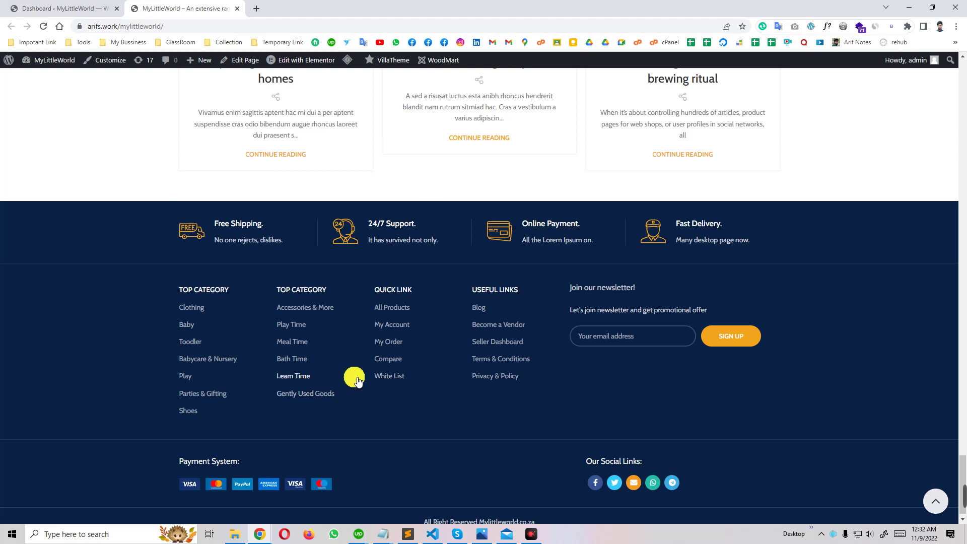
{"action": "scroll", "coordinate": [416, 342], "scroll_direction": "up", "scroll_amount": 20}
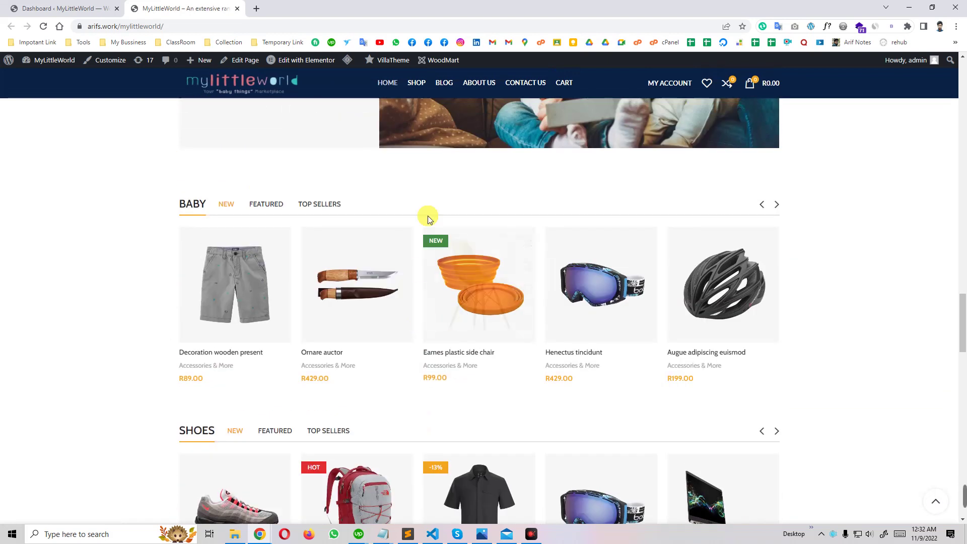
Open the SHOP page and browse its product grid with price, colour and size filters.
{"action": "left_click", "coordinate": [420, 88]}
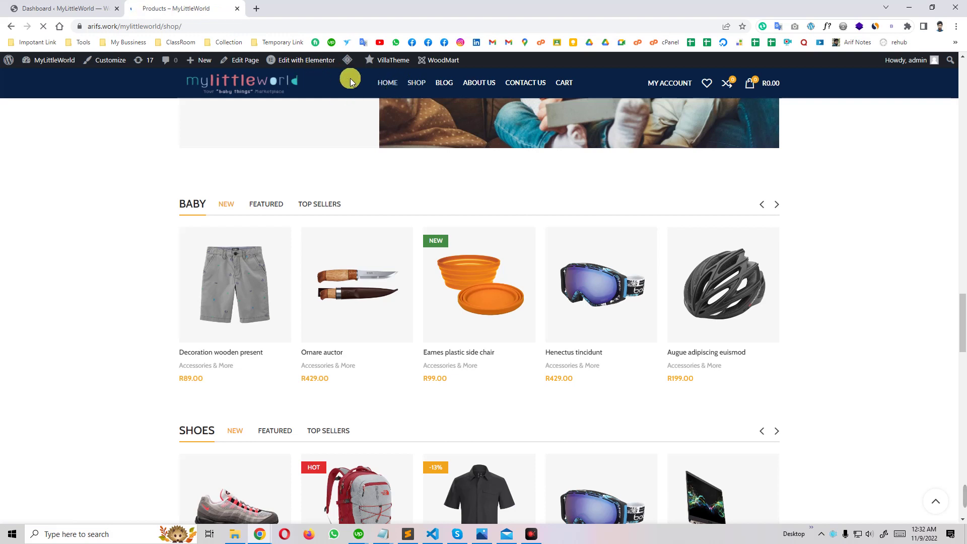
{"action": "scroll", "coordinate": [488, 341], "scroll_direction": "down", "scroll_amount": 4}
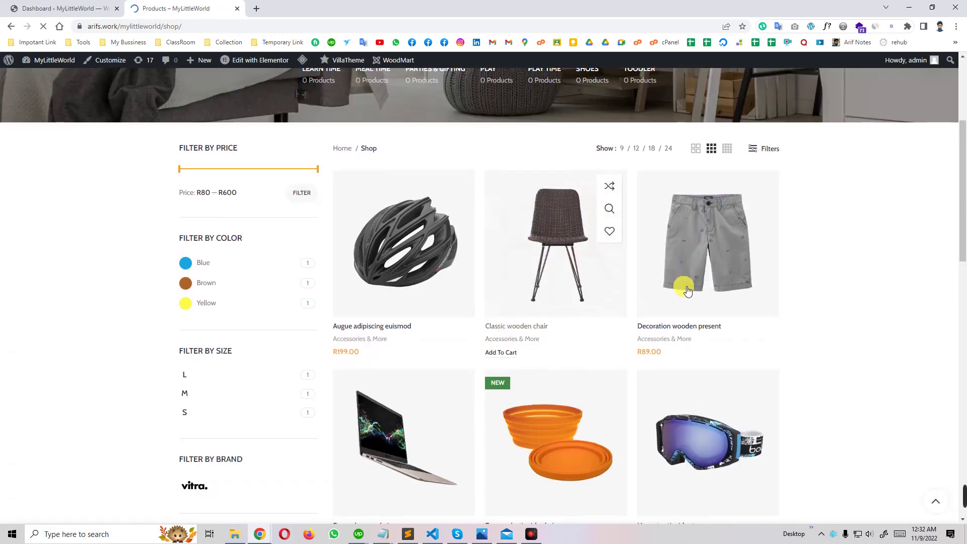
{"action": "scroll", "coordinate": [681, 285], "scroll_direction": "down", "scroll_amount": 8}
{"action": "scroll", "coordinate": [680, 293], "scroll_direction": "down", "scroll_amount": 8}
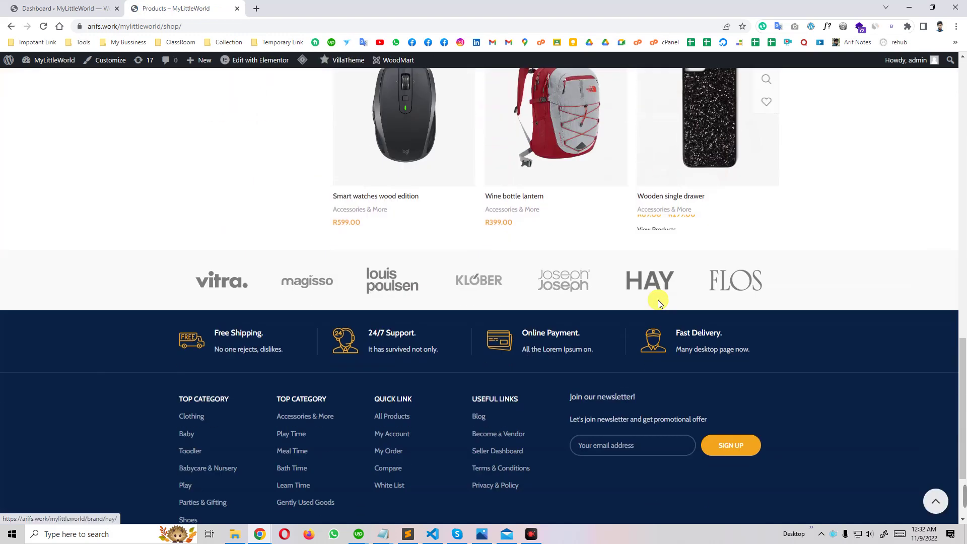
{"action": "scroll", "coordinate": [650, 306], "scroll_direction": "up", "scroll_amount": 6}
{"action": "scroll", "coordinate": [652, 306], "scroll_direction": "up", "scroll_amount": 7}
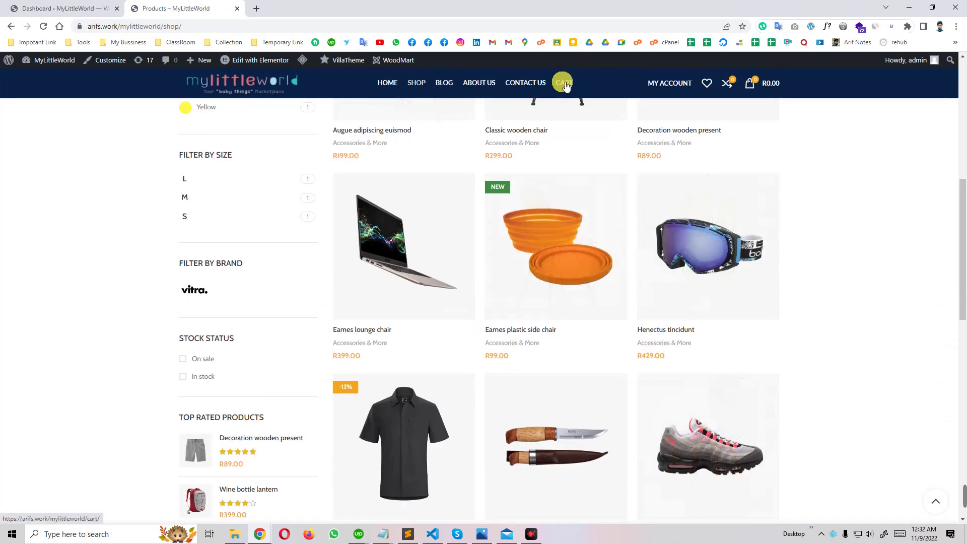
{"action": "mouse_move", "coordinate": [617, 237]}
{"action": "scroll", "coordinate": [614, 252], "scroll_direction": "down", "scroll_amount": 10}
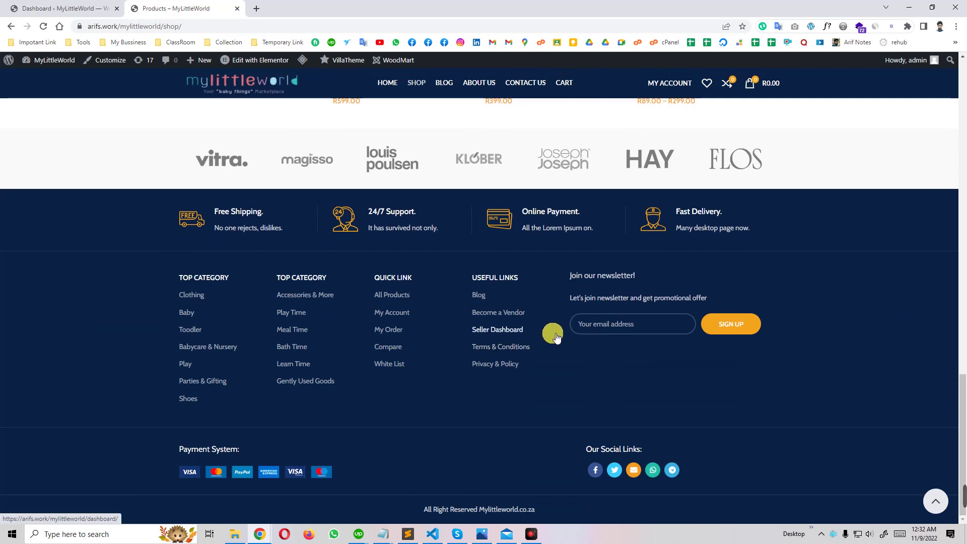
Follow the footer's Become a Vendor link and browse the admin's My account dashboard.
{"action": "left_click", "coordinate": [491, 315]}
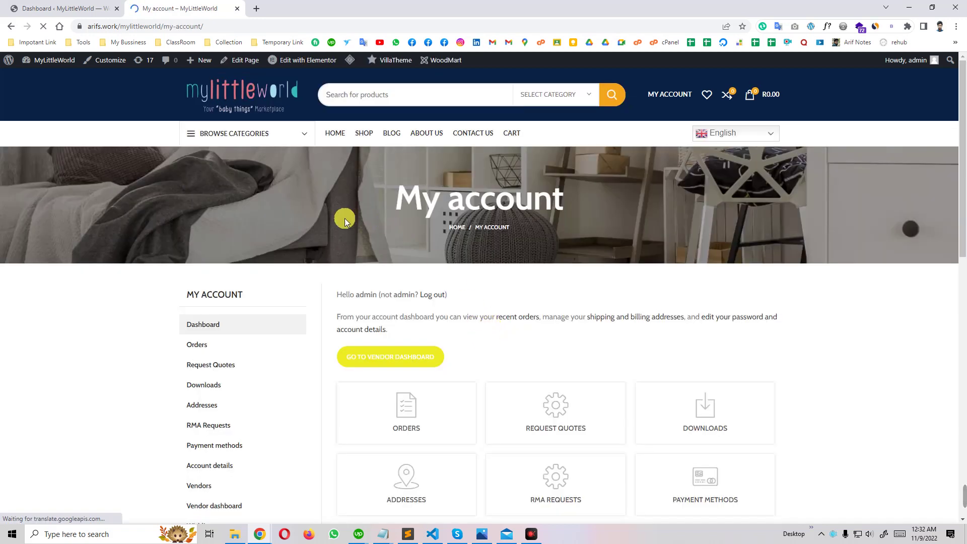
{"action": "scroll", "coordinate": [376, 308], "scroll_direction": "down", "scroll_amount": 2}
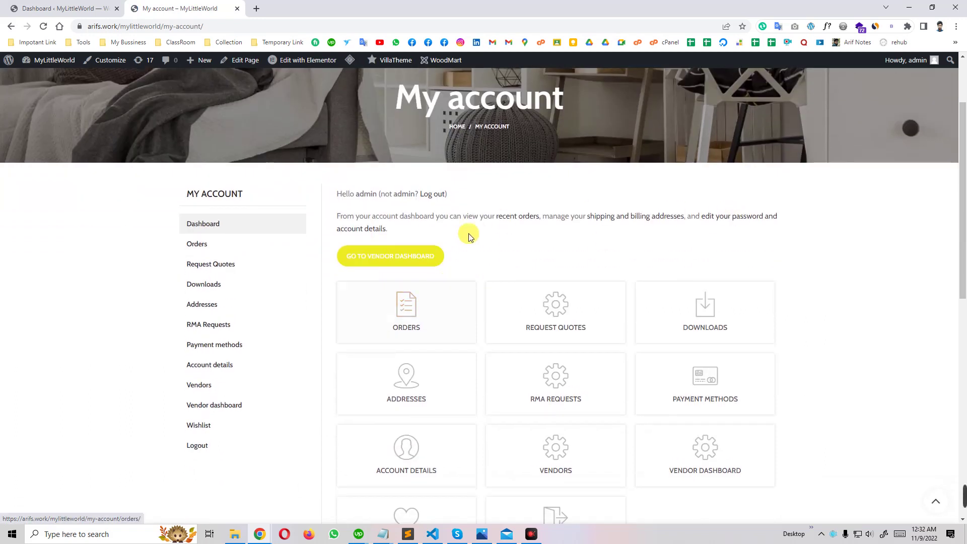
{"action": "scroll", "coordinate": [469, 233], "scroll_direction": "up", "scroll_amount": 2}
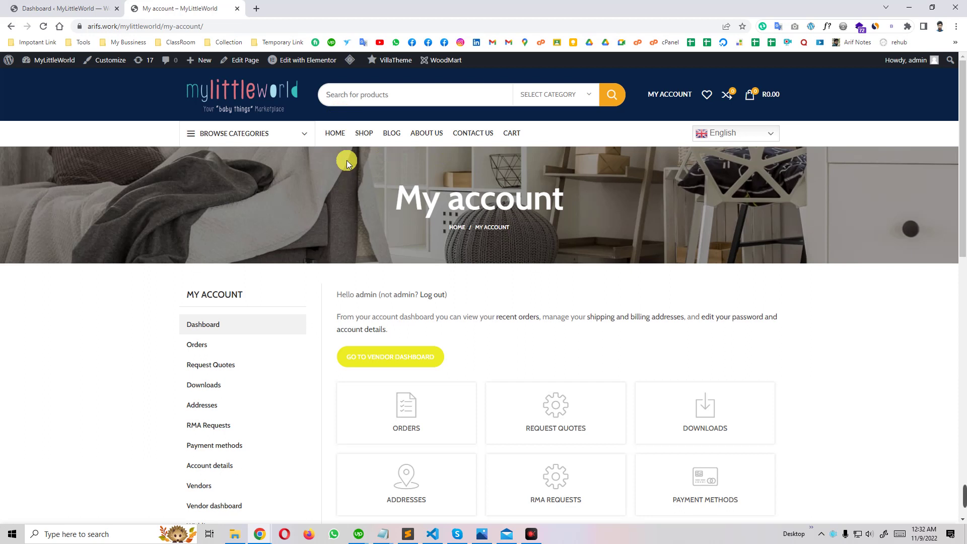
{"action": "scroll", "coordinate": [884, 336], "scroll_direction": "down", "scroll_amount": 10}
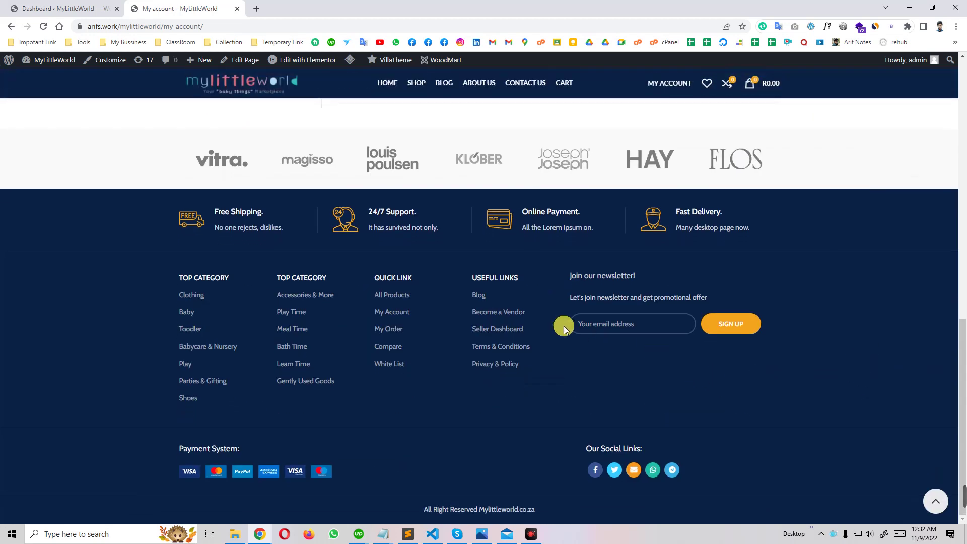
Open the footer's Become a Vendor link in an incognito window.
{"action": "right_click", "coordinate": [500, 317]}
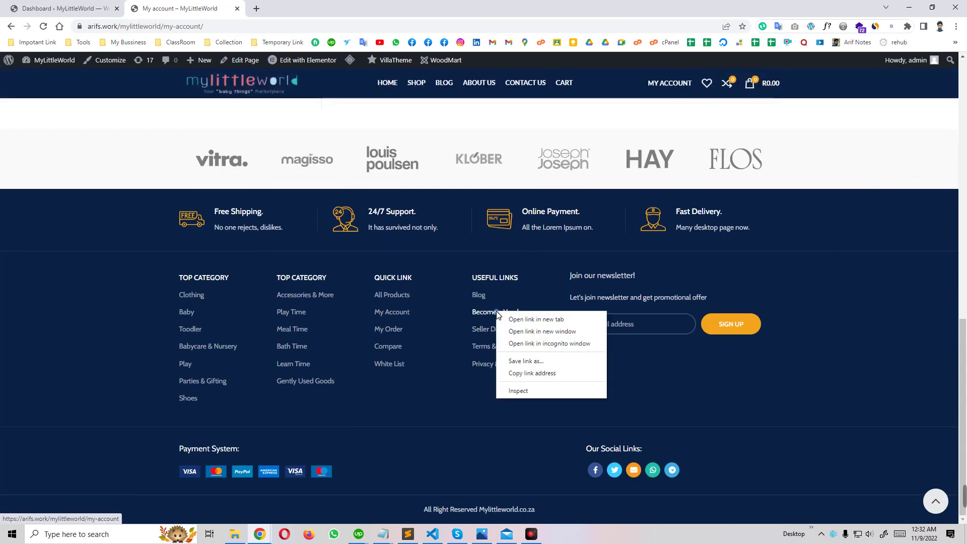
{"action": "left_click", "coordinate": [523, 342]}
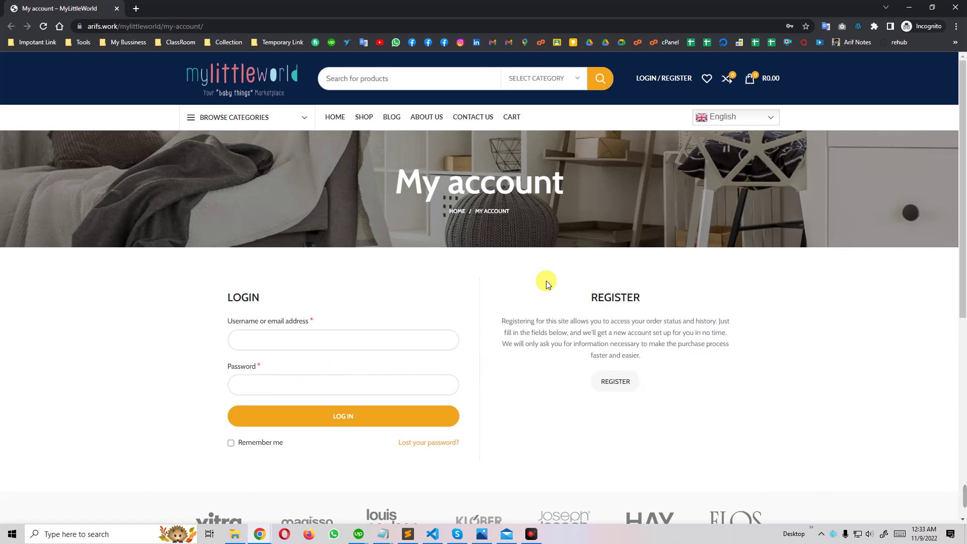
Enter a saved e-mail address and a short numeric password in the Register form.
{"action": "left_click", "coordinate": [629, 380]}
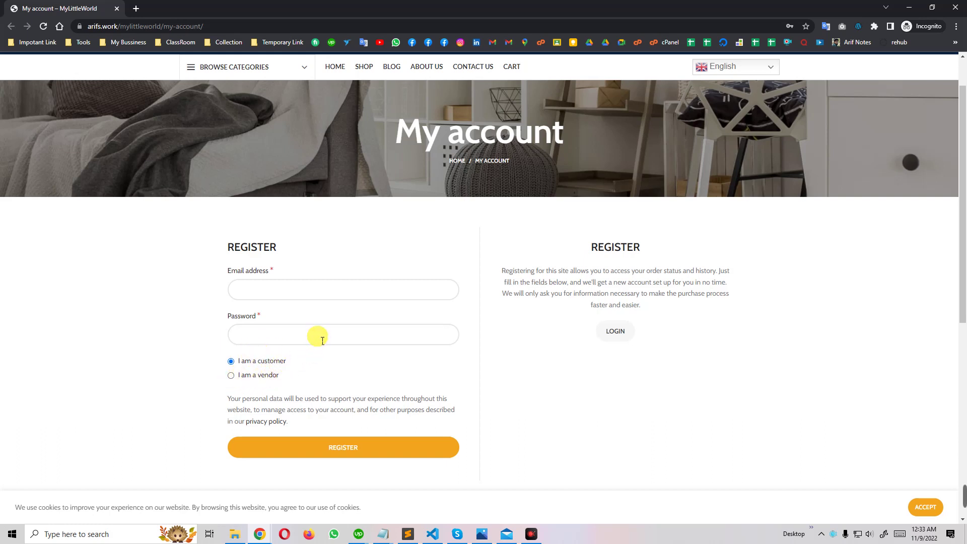
{"action": "left_click", "coordinate": [317, 294]}
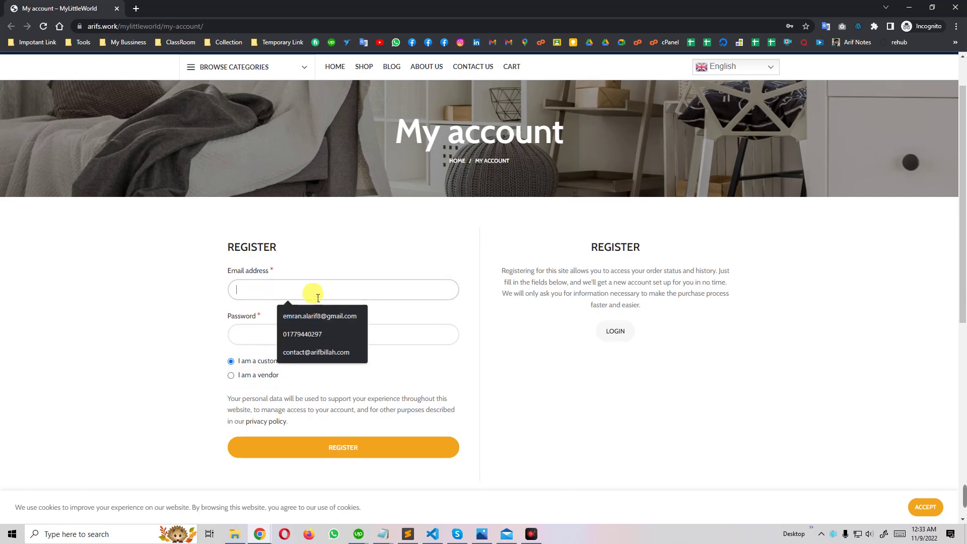
{"action": "left_click", "coordinate": [311, 352]}
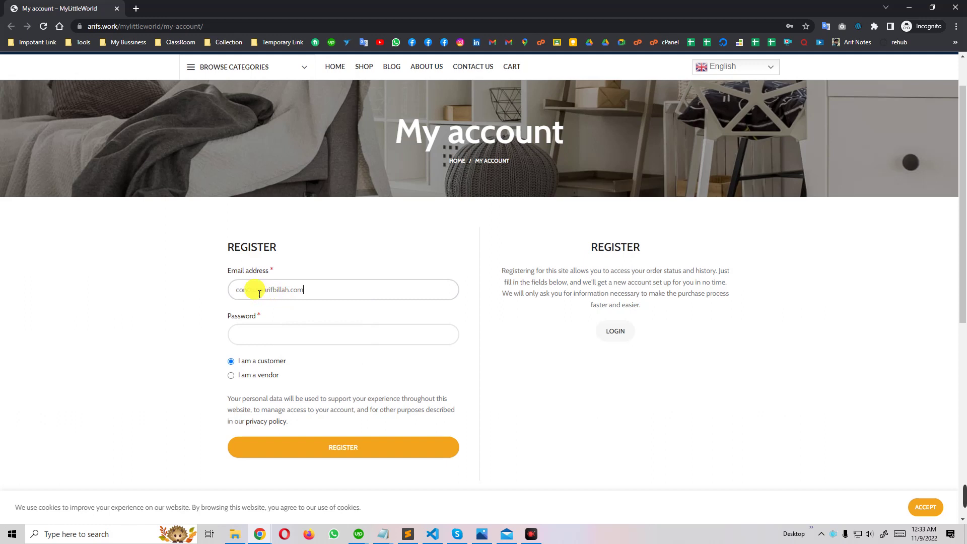
{"action": "left_click", "coordinate": [252, 331]}
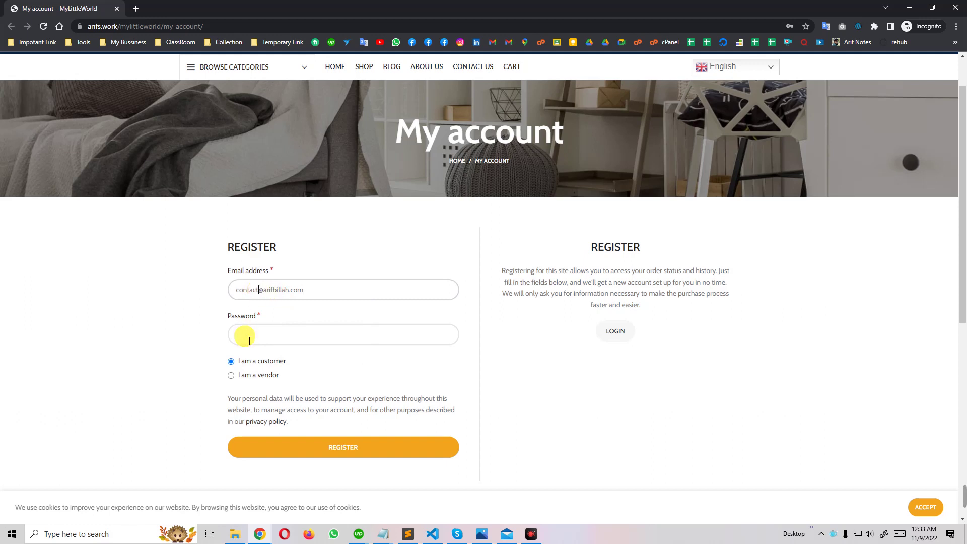
{"action": "type", "text": "s"}
{"action": "left_click", "coordinate": [271, 339]}
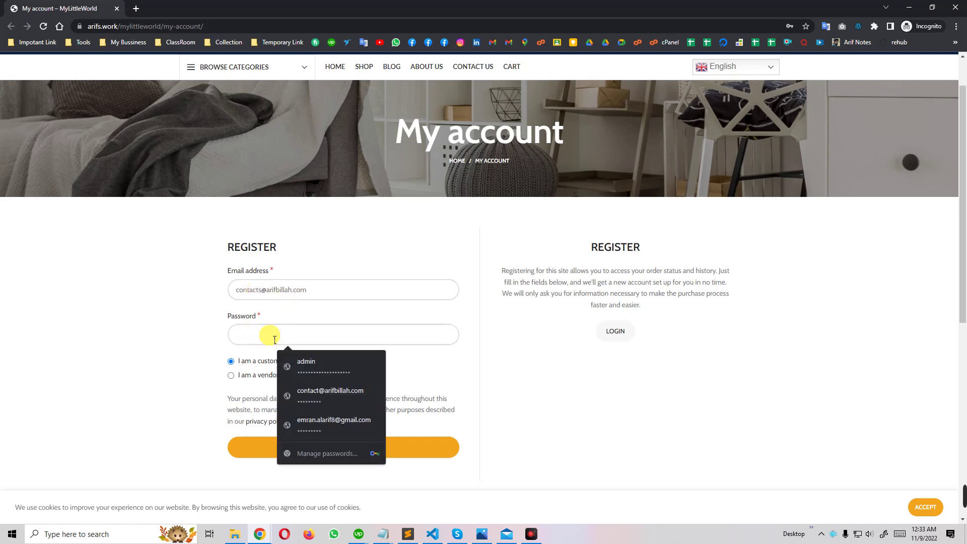
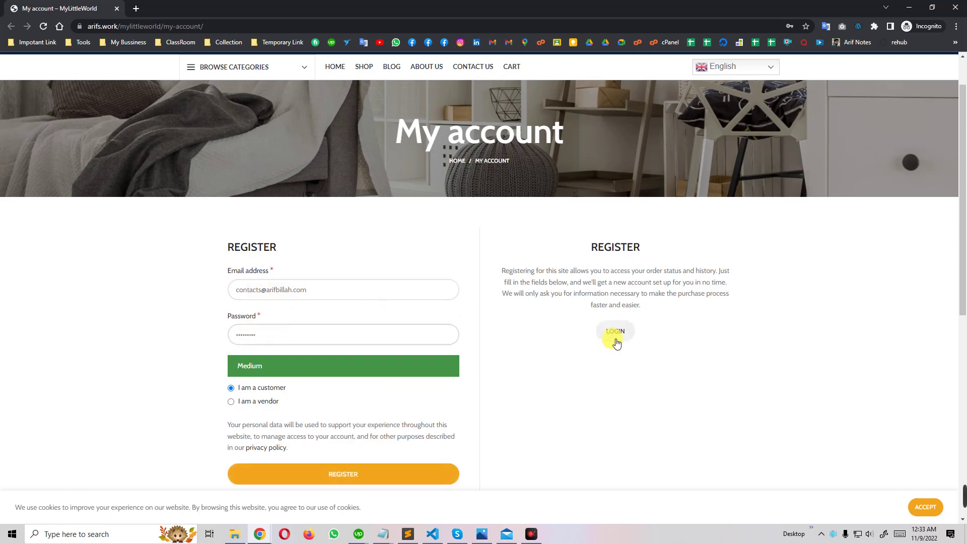
Choose 'I am a vendor', then enter the owner's first name and shop name hostorio.
{"action": "left_click", "coordinate": [231, 401]}
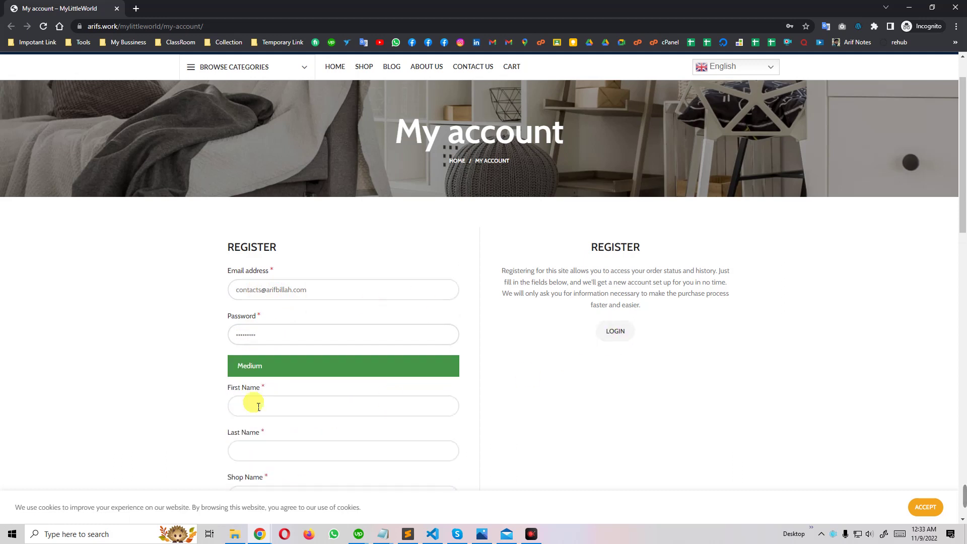
{"action": "scroll", "coordinate": [322, 327], "scroll_direction": "down", "scroll_amount": 2}
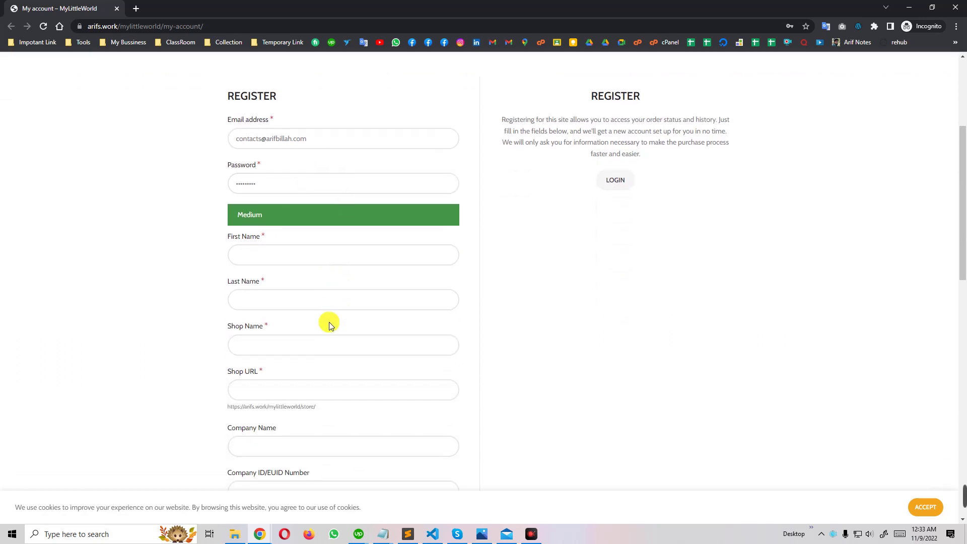
{"action": "scroll", "coordinate": [328, 267], "scroll_direction": "down", "scroll_amount": 2}
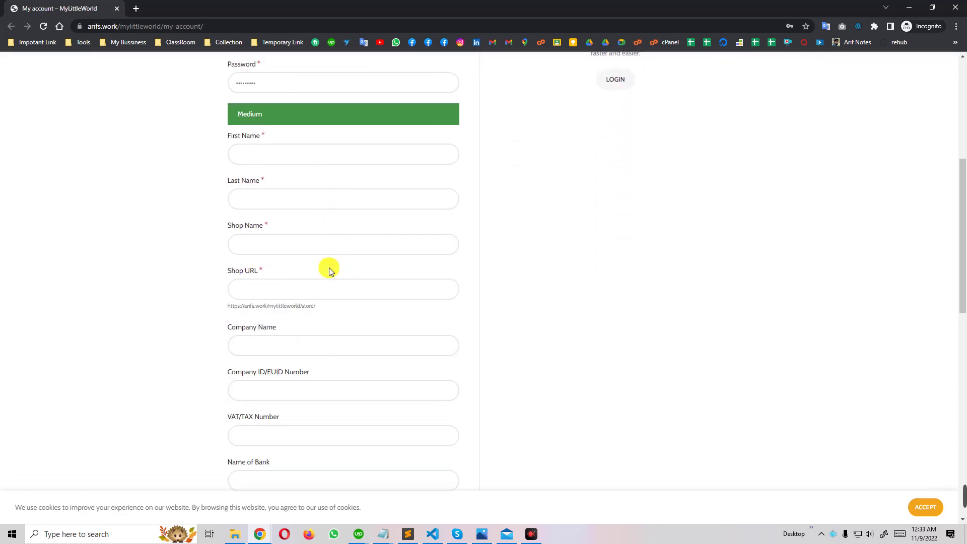
{"action": "left_click", "coordinate": [304, 156]}
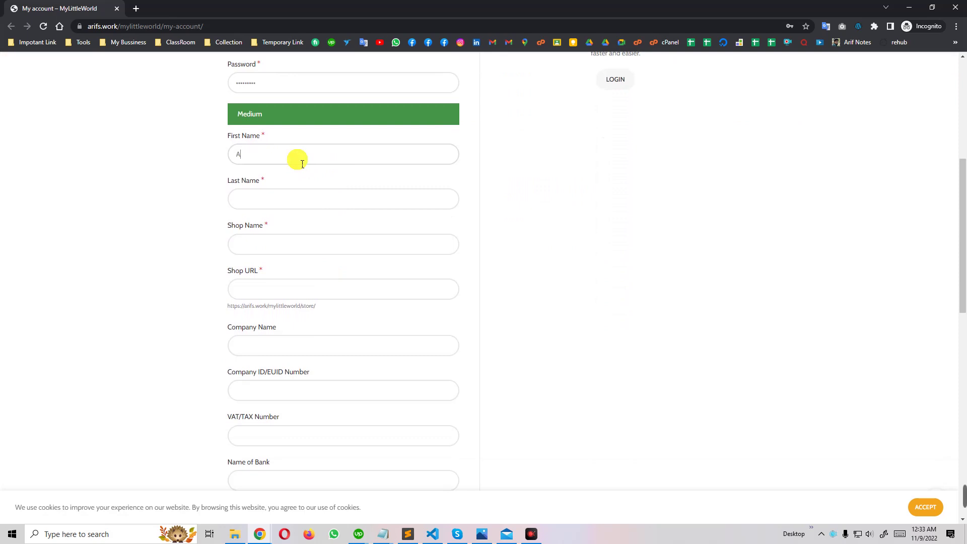
{"action": "type", "text": "Billah"}
{"action": "left_click", "coordinate": [251, 253]}
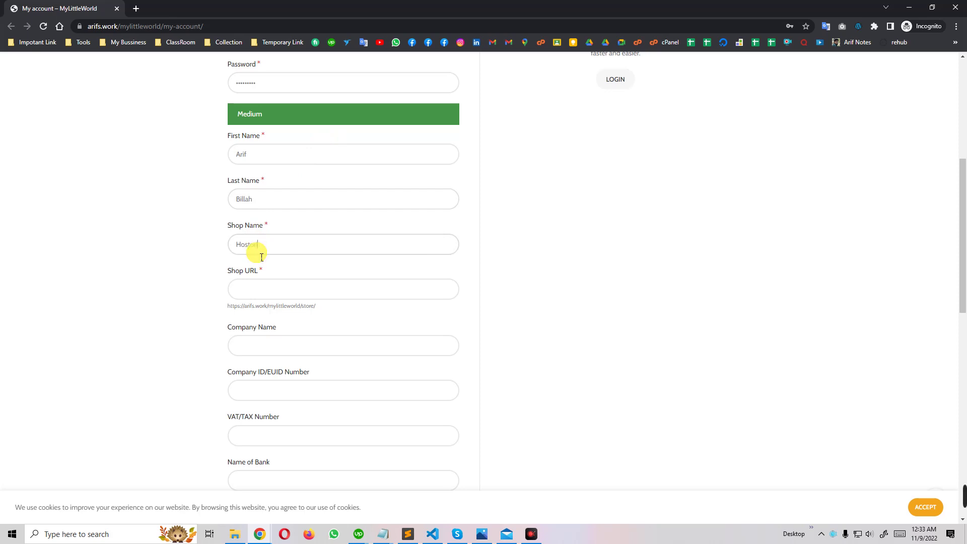
{"action": "type", "text": "hostorio"}
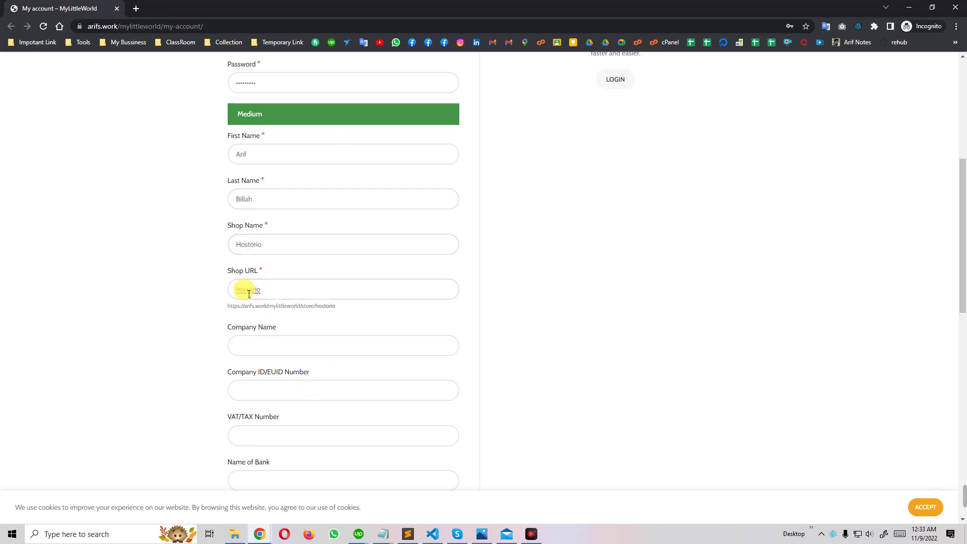
Add the required phone number and submit the Hostorio vendor registration.
{"action": "scroll", "coordinate": [312, 302], "scroll_direction": "down", "scroll_amount": 1}
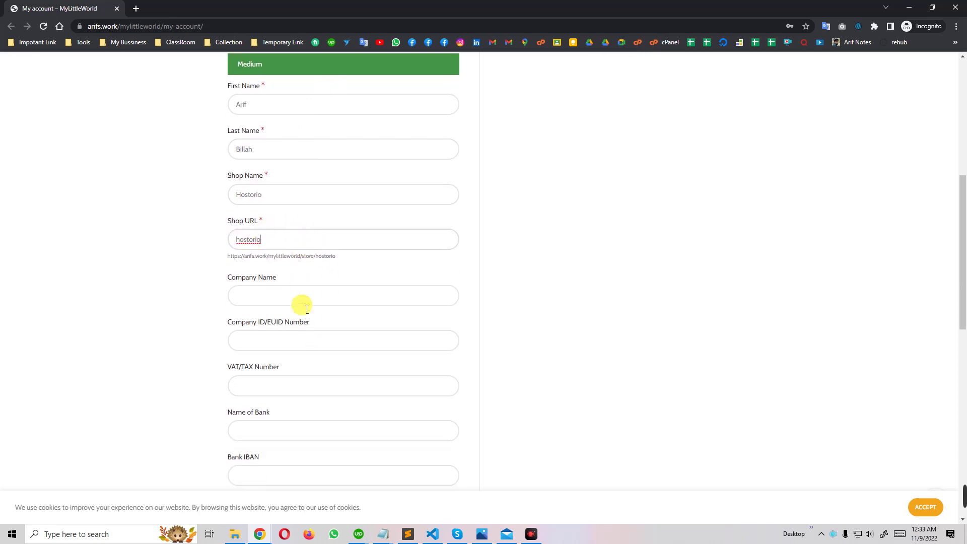
{"action": "scroll", "coordinate": [288, 291], "scroll_direction": "down", "scroll_amount": 1}
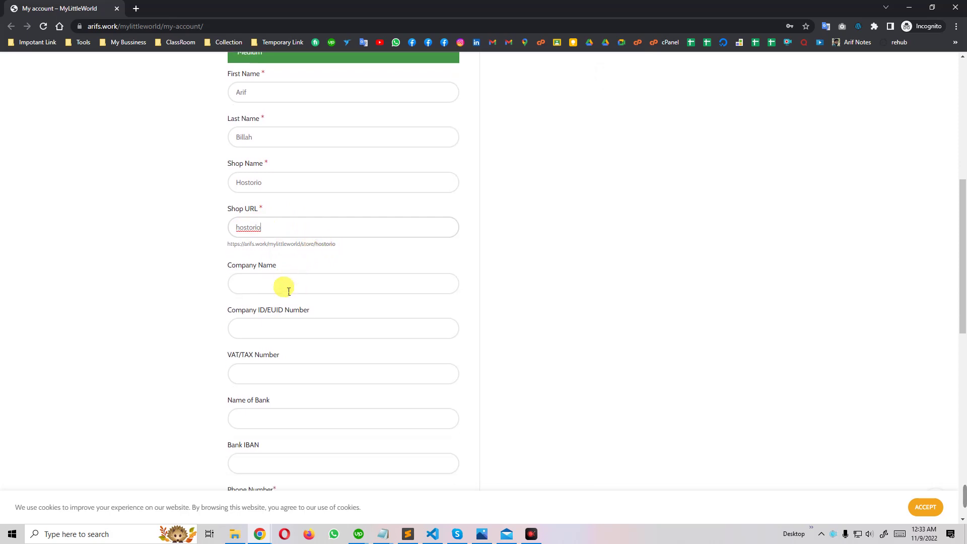
{"action": "scroll", "coordinate": [288, 291], "scroll_direction": "down", "scroll_amount": 5}
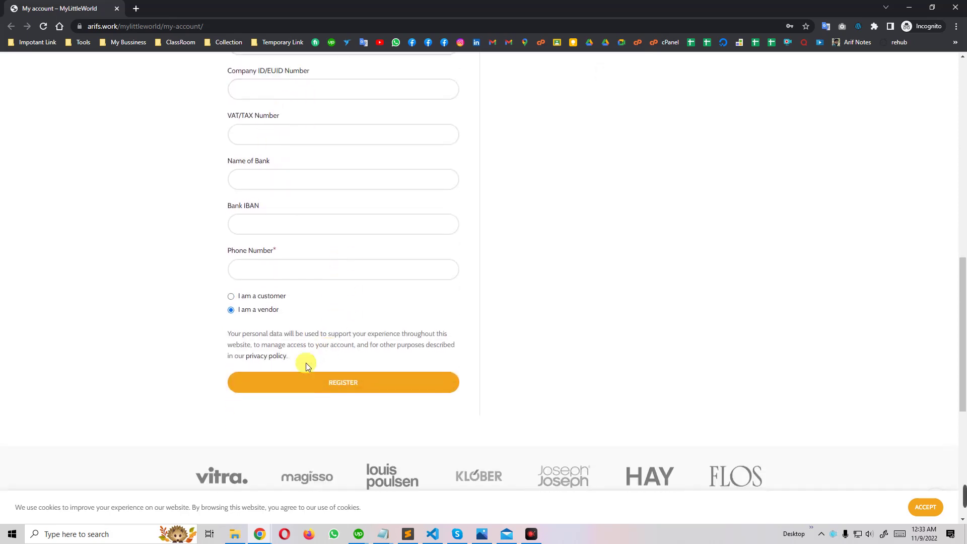
{"action": "scroll", "coordinate": [341, 104], "scroll_direction": "up", "scroll_amount": 3}
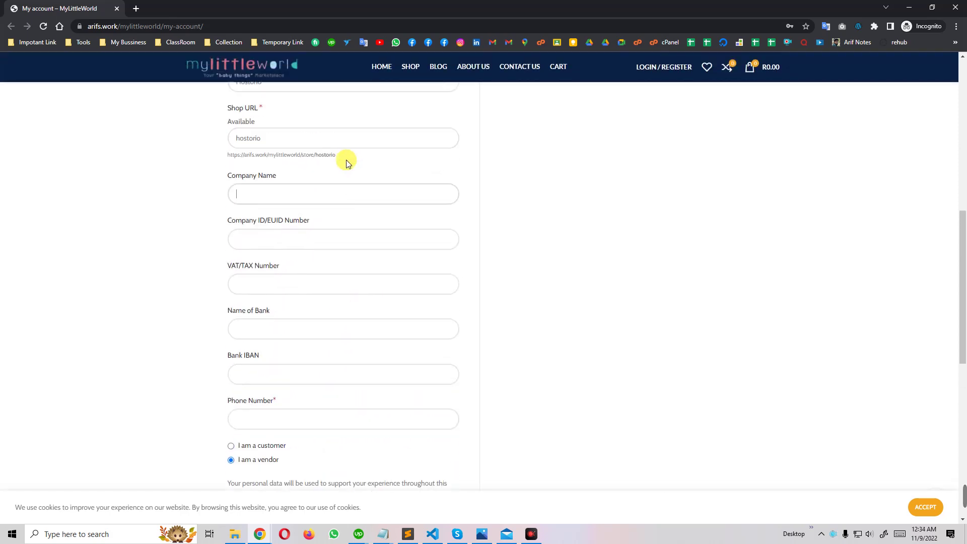
{"action": "scroll", "coordinate": [271, 264], "scroll_direction": "down", "scroll_amount": 1}
{"action": "scroll", "coordinate": [253, 271], "scroll_direction": "up", "scroll_amount": 4}
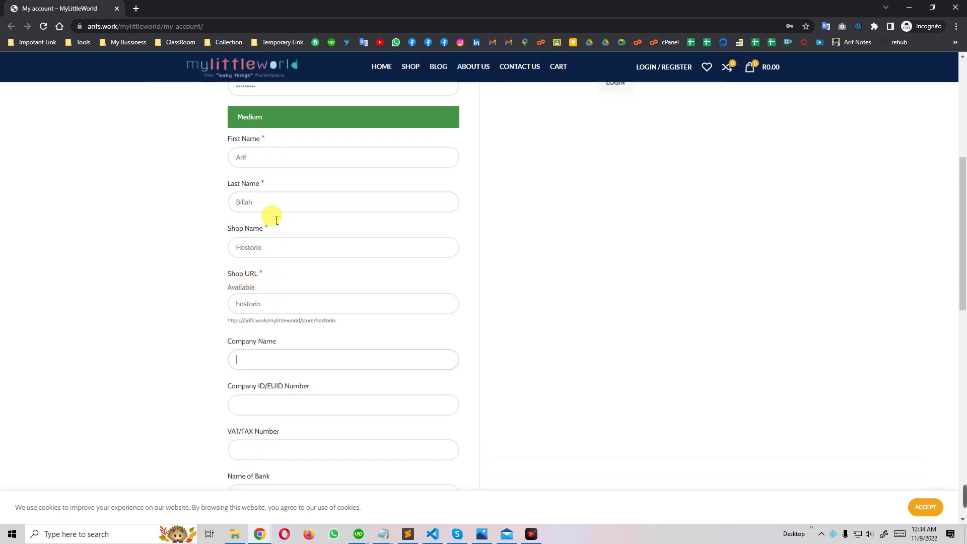
{"action": "scroll", "coordinate": [277, 220], "scroll_direction": "up", "scroll_amount": 3}
{"action": "scroll", "coordinate": [265, 277], "scroll_direction": "down", "scroll_amount": 5}
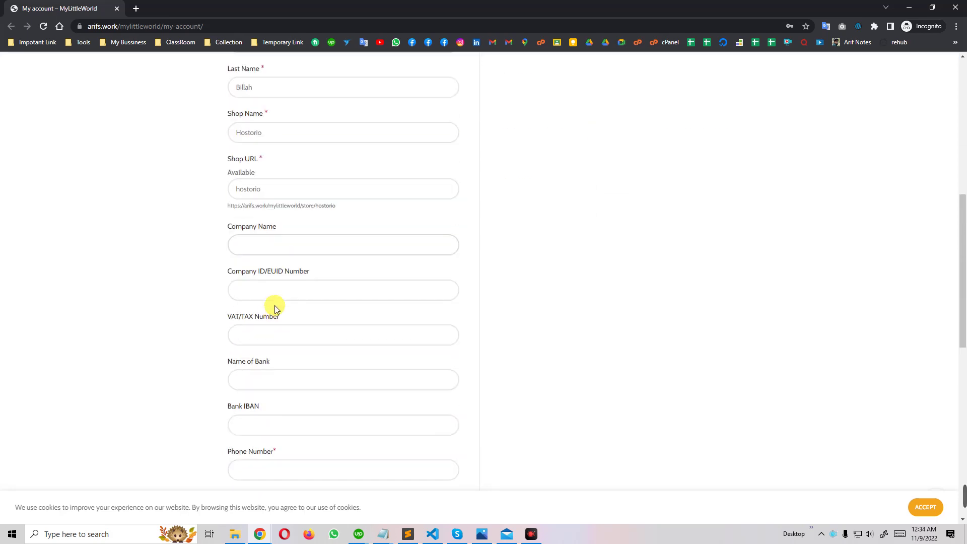
{"action": "left_click", "coordinate": [308, 252]}
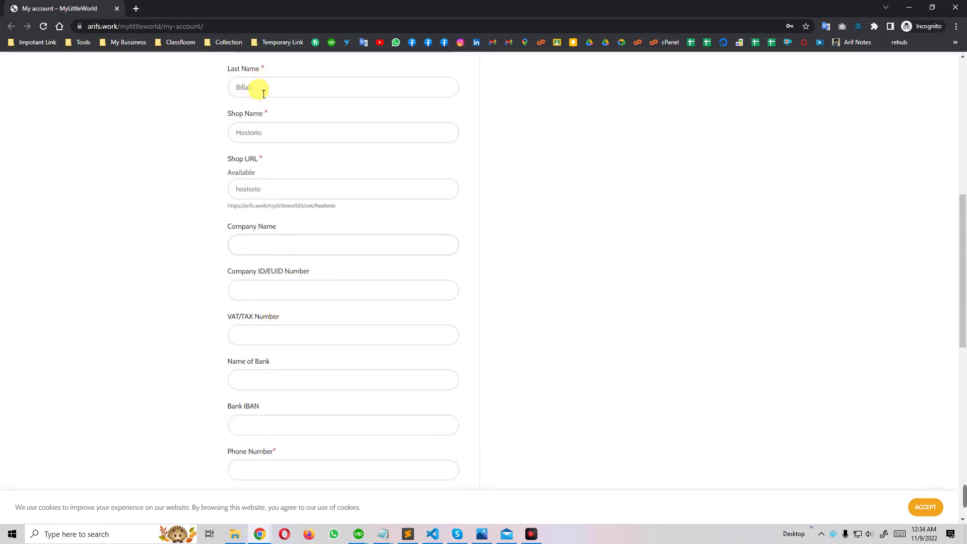
{"action": "scroll", "coordinate": [237, 151], "scroll_direction": "up", "scroll_amount": 3}
{"action": "scroll", "coordinate": [302, 281], "scroll_direction": "down", "scroll_amount": 1}
{"action": "scroll", "coordinate": [347, 347], "scroll_direction": "down", "scroll_amount": 5}
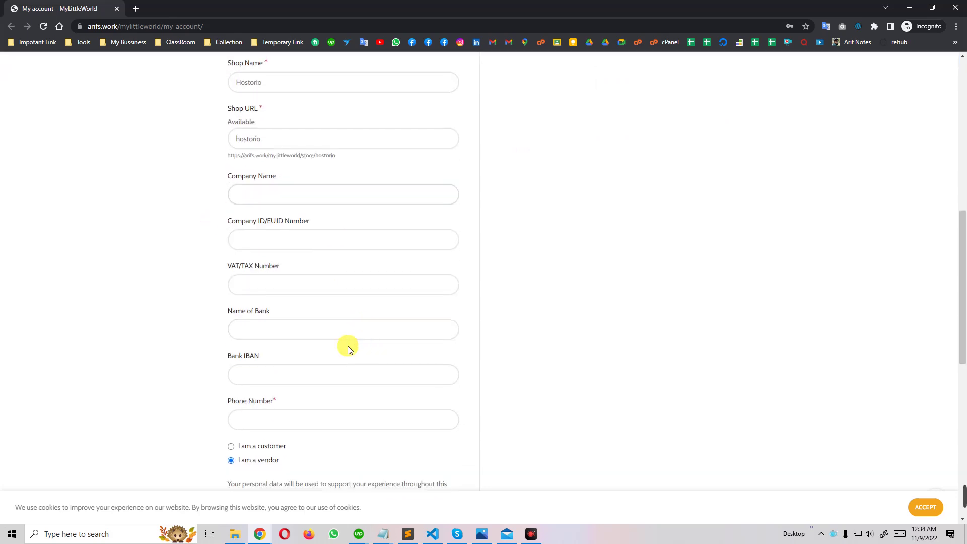
{"action": "left_click", "coordinate": [324, 433]}
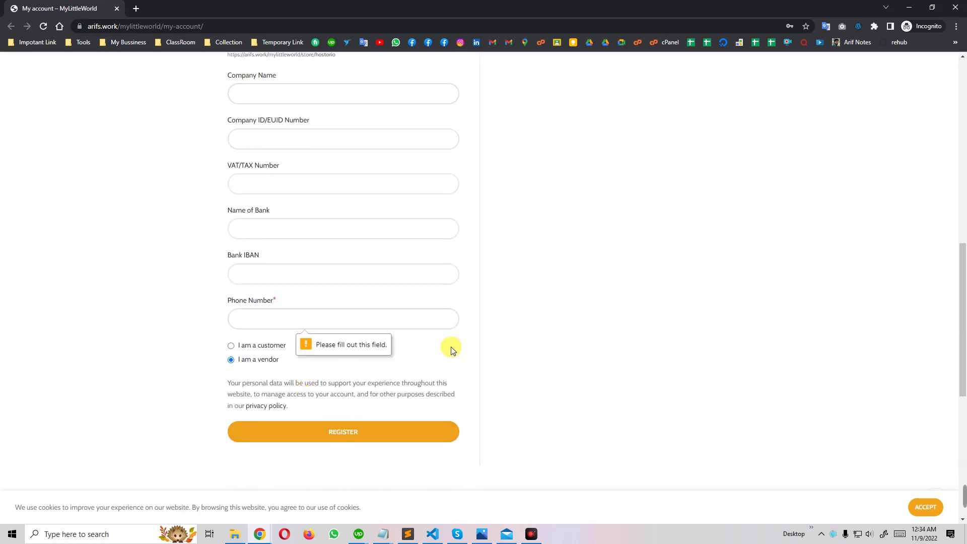
{"action": "left_click", "coordinate": [249, 318]}
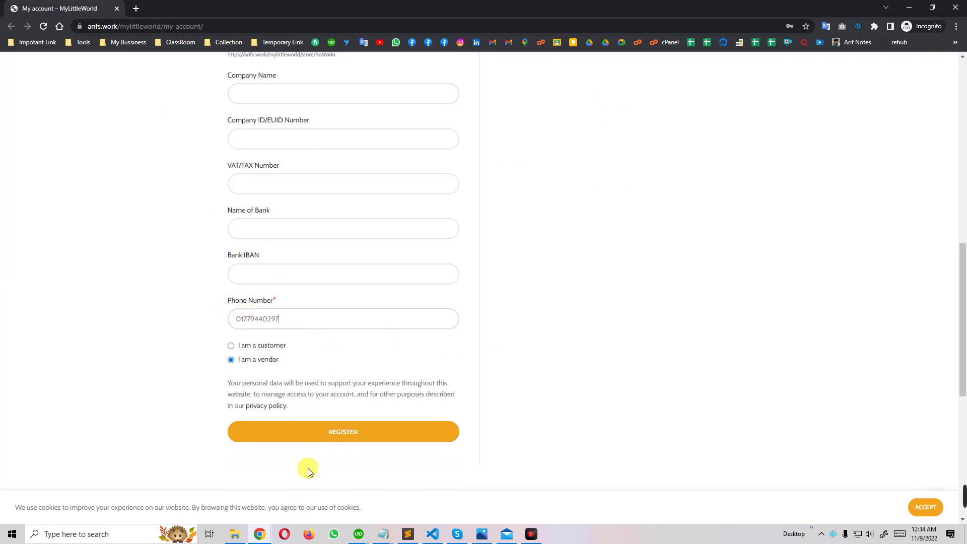
{"action": "left_click", "coordinate": [314, 437]}
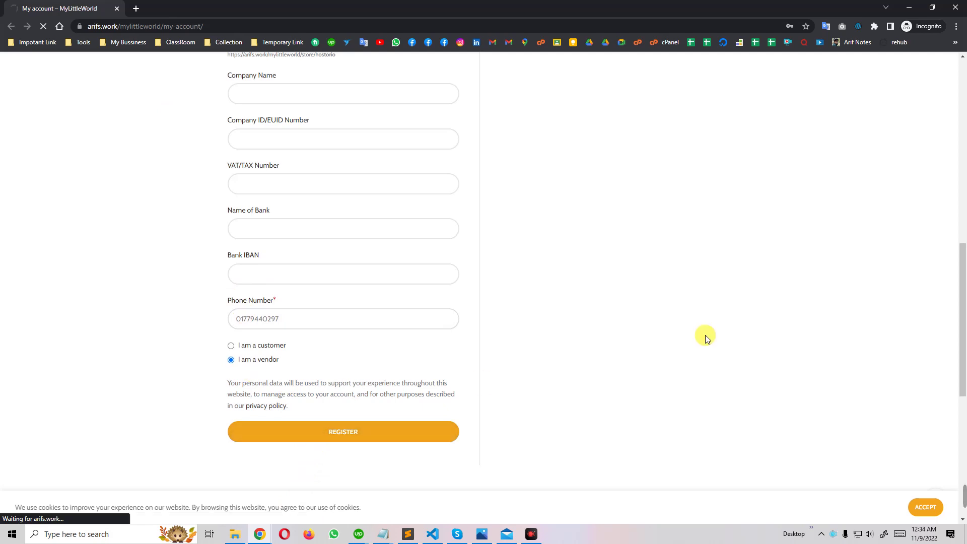
Dismiss the cookie notice, start the wizard, and skip the Store and Payment steps.
{"action": "left_click", "coordinate": [912, 504]}
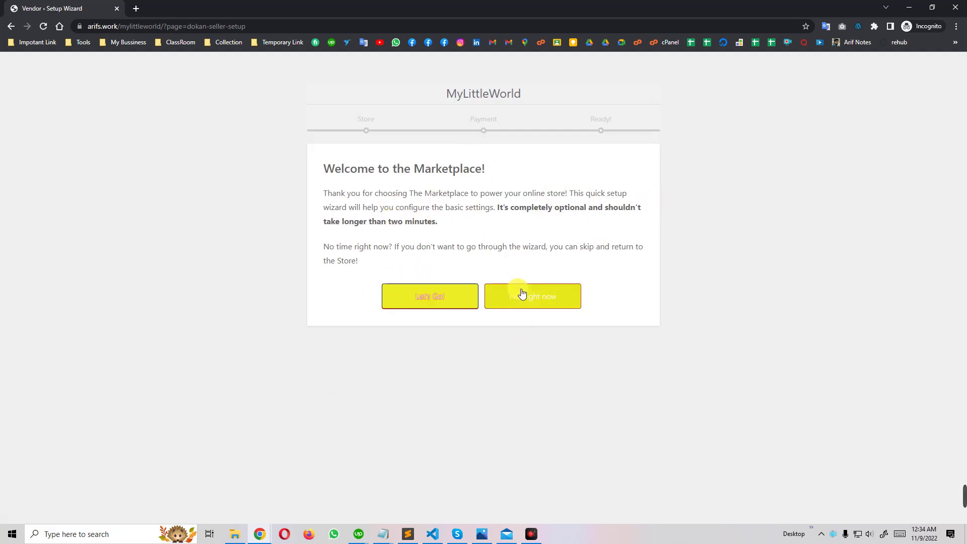
{"action": "left_click", "coordinate": [436, 301]}
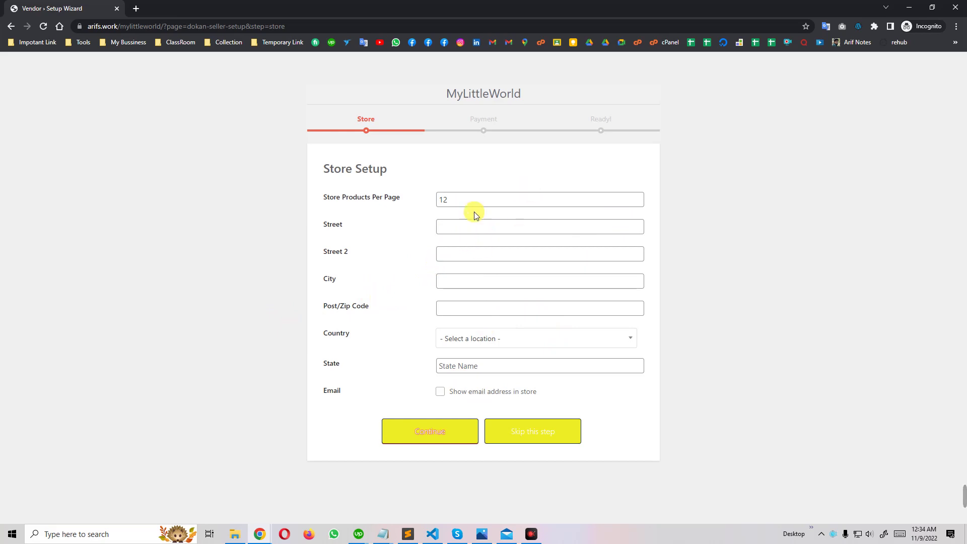
{"action": "left_click", "coordinate": [533, 439]}
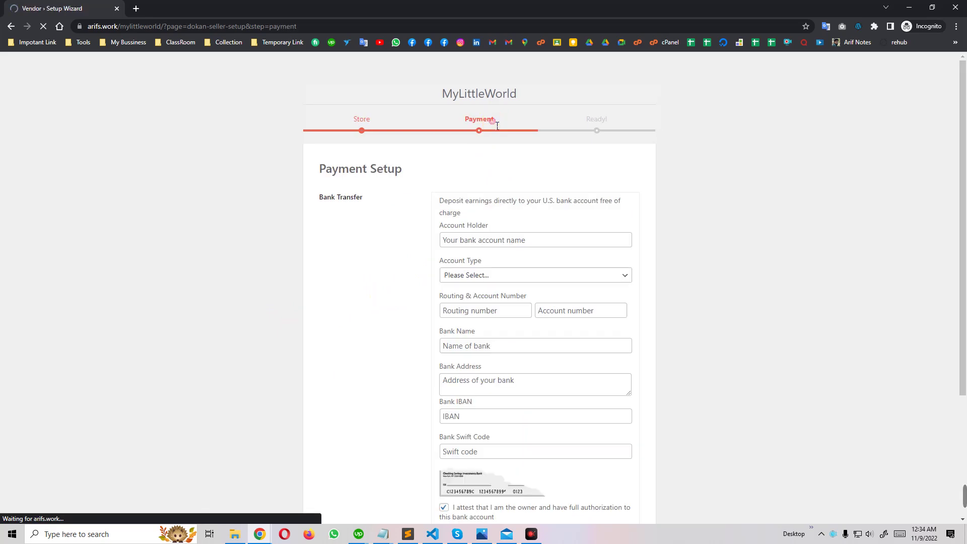
{"action": "scroll", "coordinate": [491, 273], "scroll_direction": "down", "scroll_amount": 3}
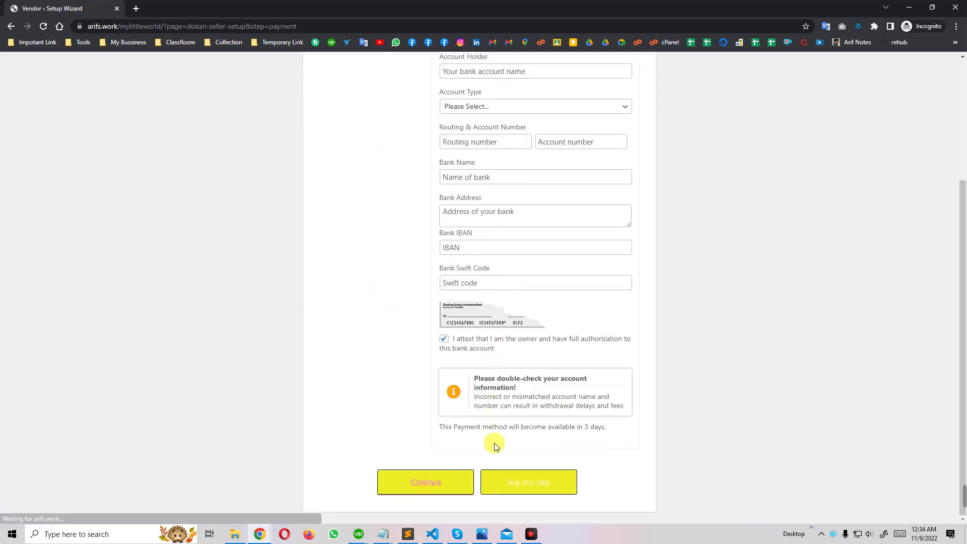
{"action": "left_click", "coordinate": [537, 475]}
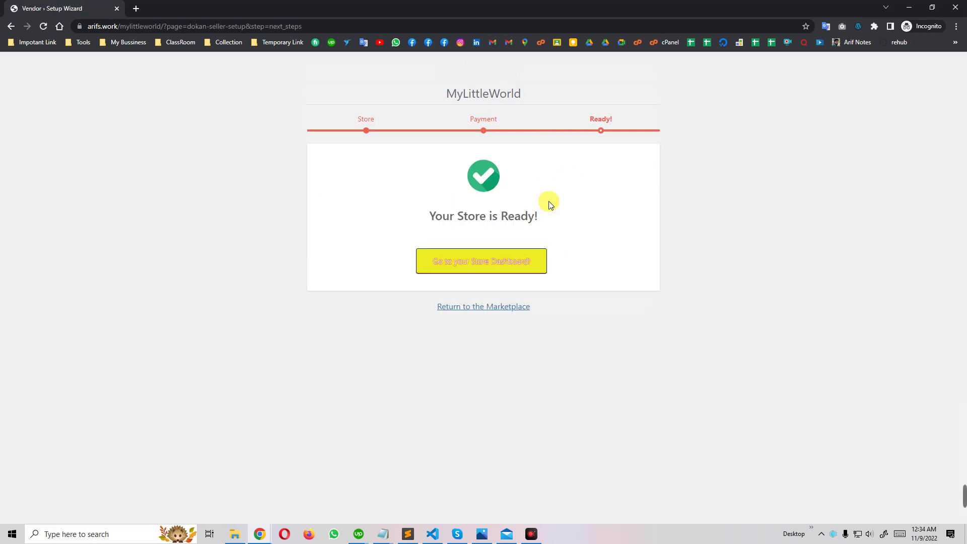
{"action": "left_click", "coordinate": [487, 268]}
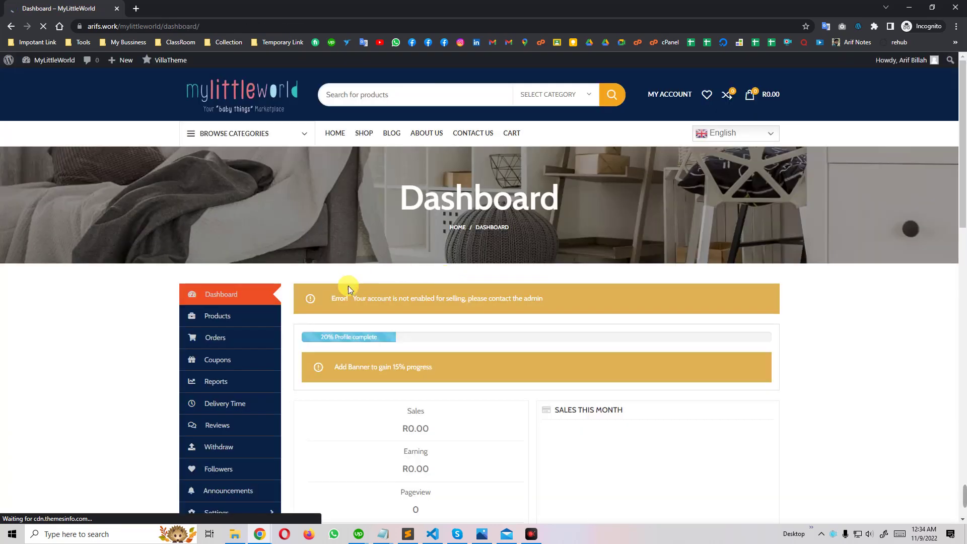
{"action": "scroll", "coordinate": [262, 358], "scroll_direction": "down", "scroll_amount": 1}
{"action": "scroll", "coordinate": [237, 383], "scroll_direction": "down", "scroll_amount": 1}
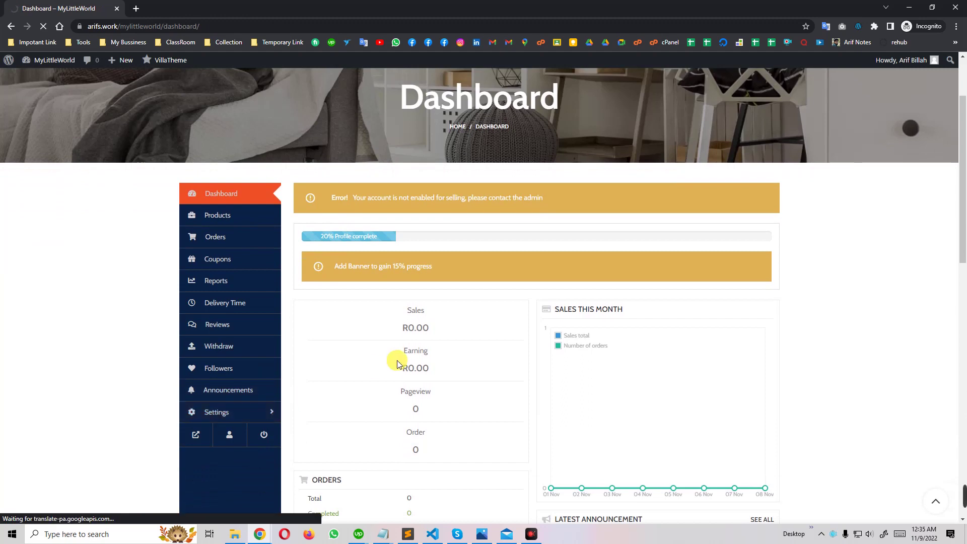
{"action": "scroll", "coordinate": [386, 358], "scroll_direction": "down", "scroll_amount": 1}
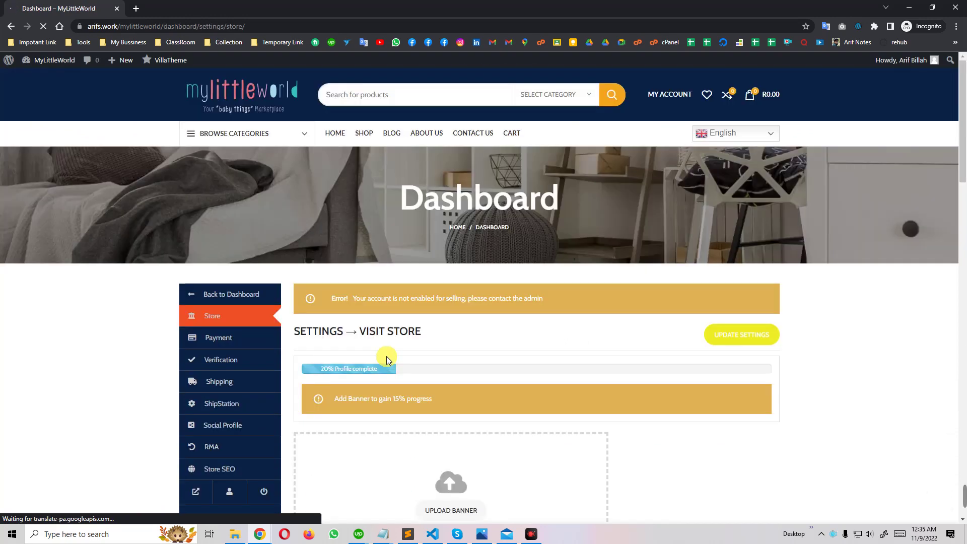
{"action": "scroll", "coordinate": [449, 325], "scroll_direction": "down", "scroll_amount": 1}
{"action": "scroll", "coordinate": [449, 325], "scroll_direction": "down", "scroll_amount": 3}
{"action": "scroll", "coordinate": [529, 362], "scroll_direction": "down", "scroll_amount": 3}
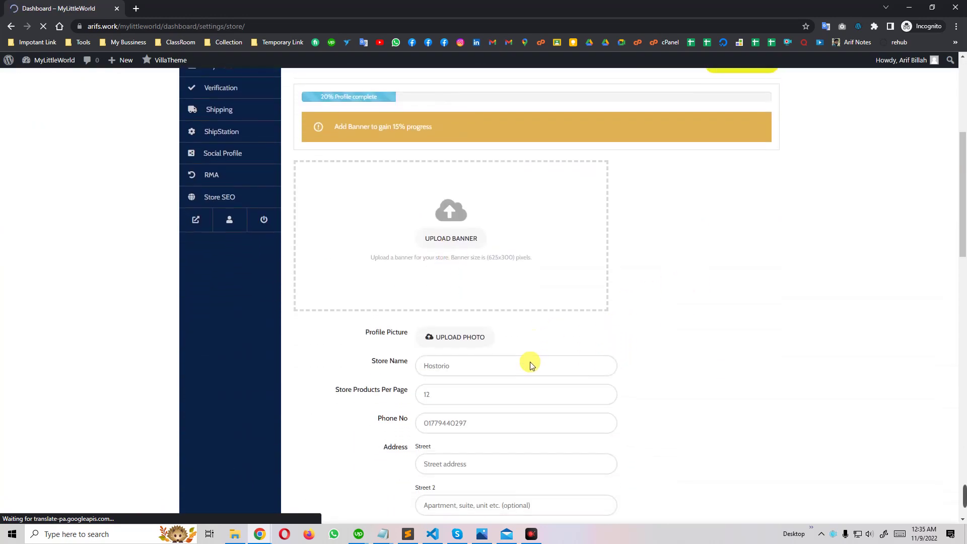
{"action": "scroll", "coordinate": [485, 252], "scroll_direction": "down", "scroll_amount": 4}
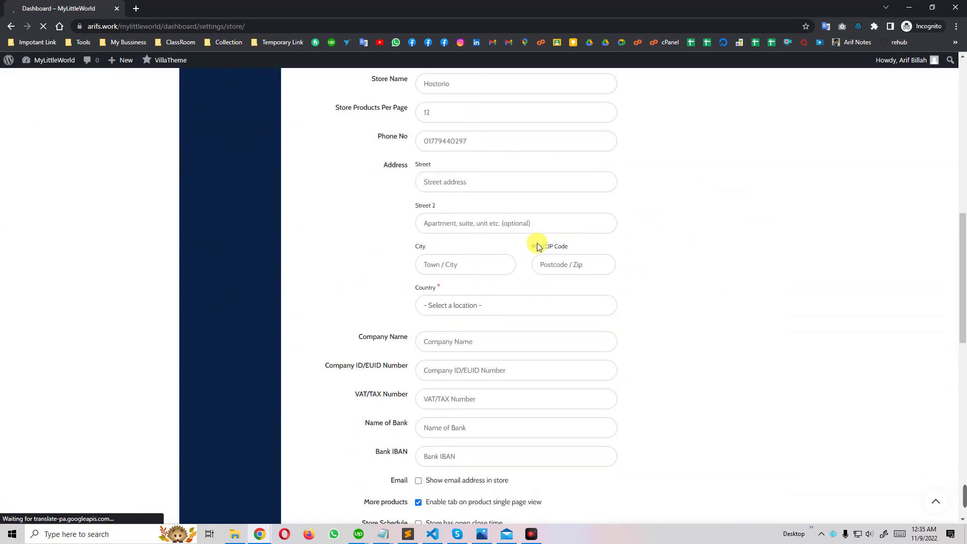
{"action": "left_click", "coordinate": [460, 342]}
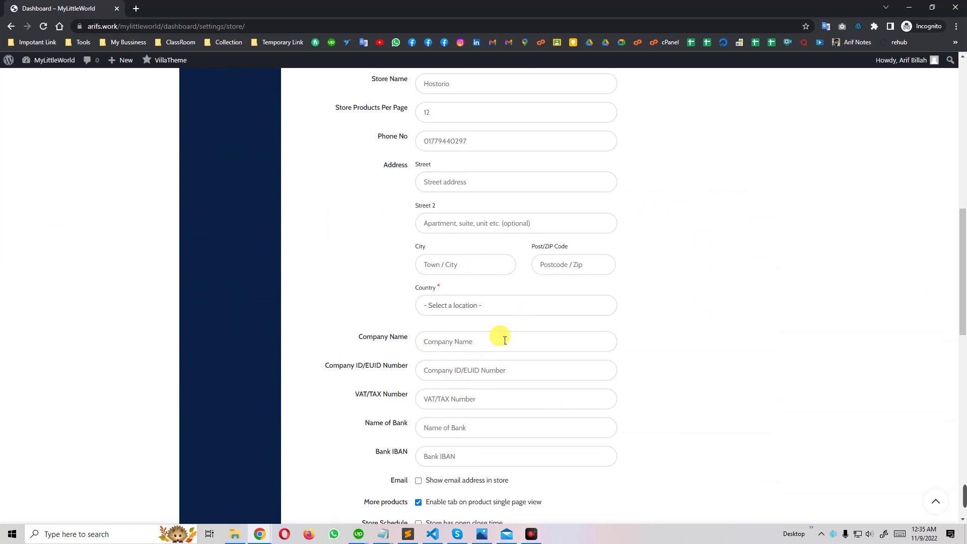
{"action": "scroll", "coordinate": [504, 340], "scroll_direction": "down", "scroll_amount": 1}
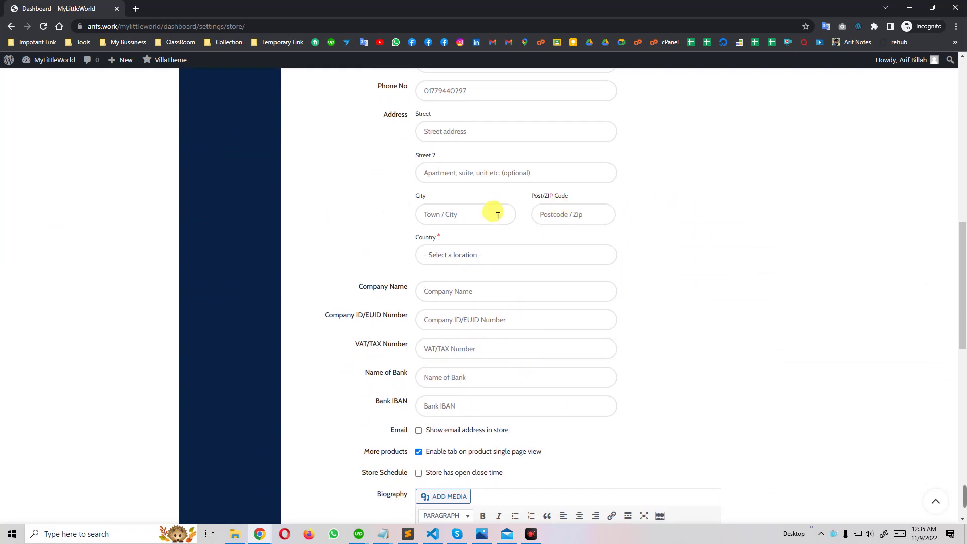
{"action": "scroll", "coordinate": [565, 216], "scroll_direction": "up", "scroll_amount": 3}
{"action": "scroll", "coordinate": [633, 86], "scroll_direction": "down", "scroll_amount": 2}
{"action": "scroll", "coordinate": [557, 317], "scroll_direction": "down", "scroll_amount": 9}
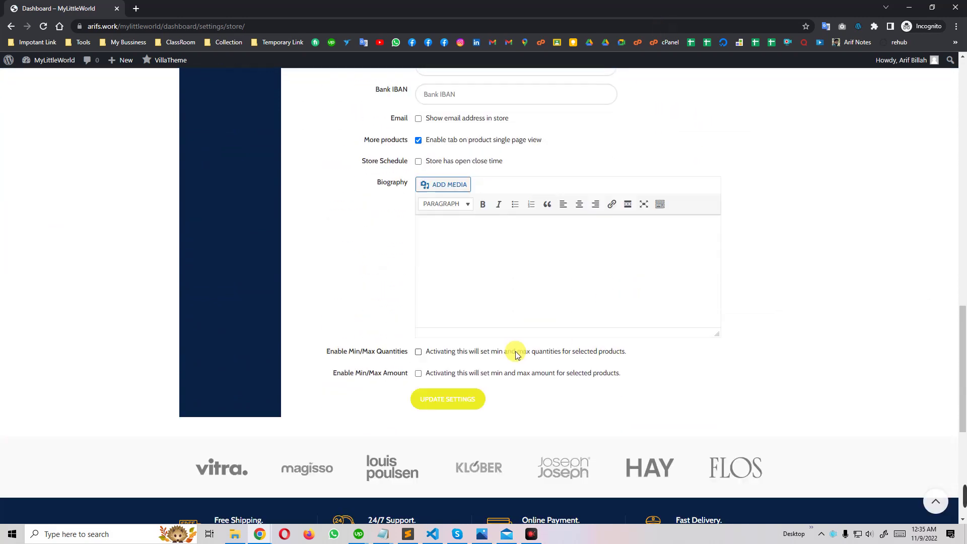
{"action": "scroll", "coordinate": [540, 347], "scroll_direction": "up", "scroll_amount": 8}
{"action": "scroll", "coordinate": [540, 347], "scroll_direction": "up", "scroll_amount": 4}
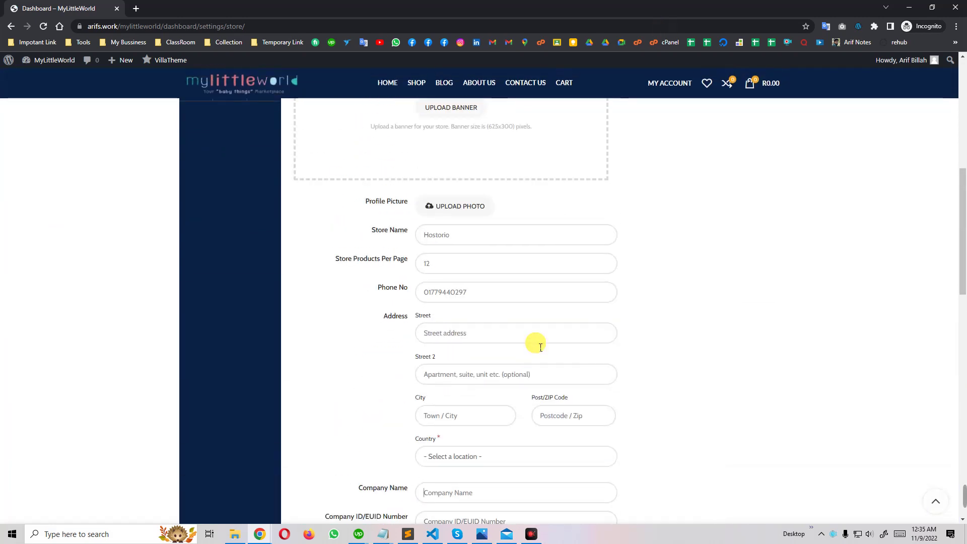
{"action": "scroll", "coordinate": [540, 347], "scroll_direction": "up", "scroll_amount": 6}
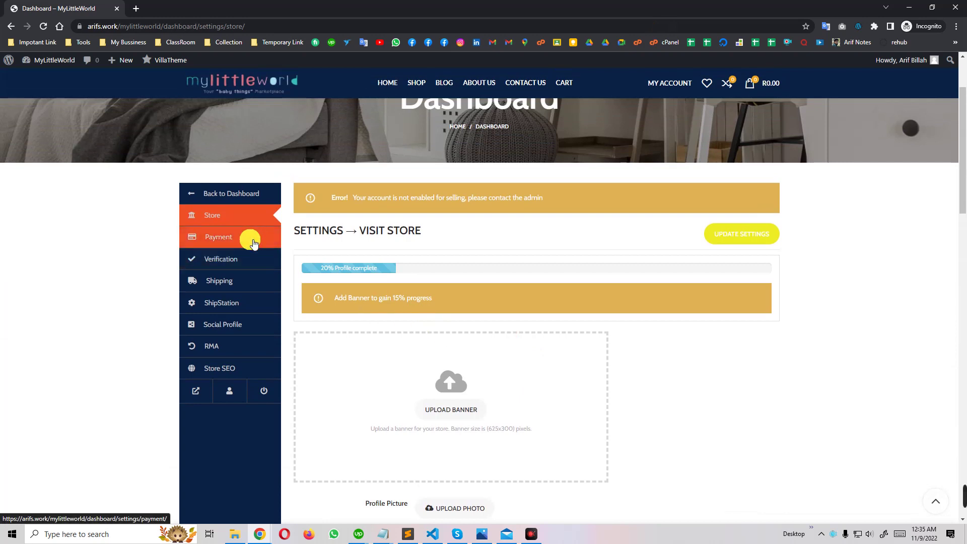
View the vendor's Payment settings page, then go back to the Dashboard overview.
{"action": "left_click", "coordinate": [246, 244]}
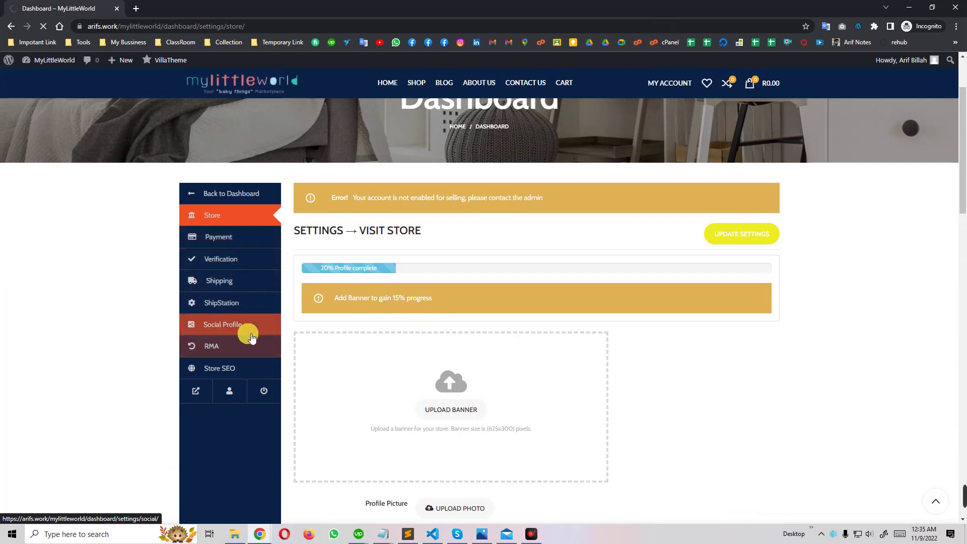
{"action": "scroll", "coordinate": [352, 355], "scroll_direction": "down", "scroll_amount": 2}
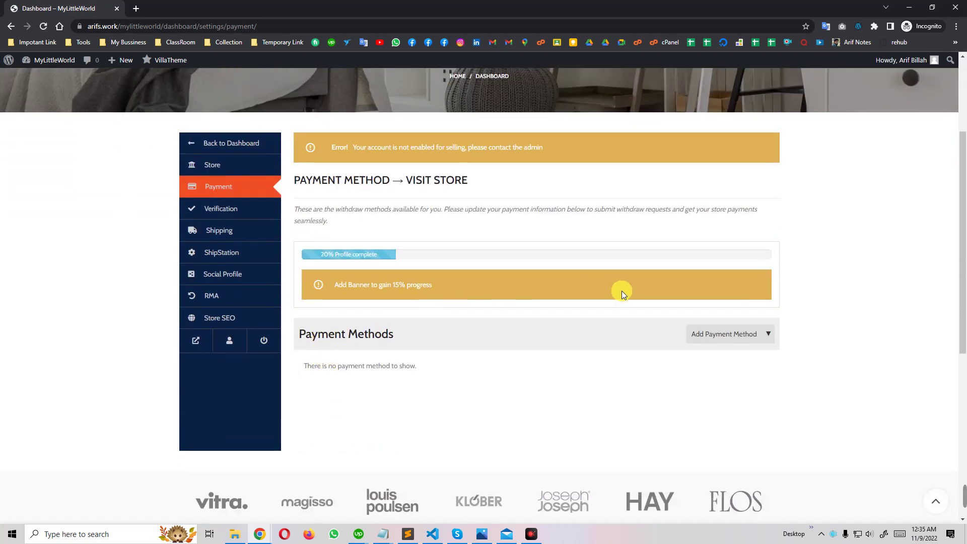
{"action": "left_click", "coordinate": [198, 146]}
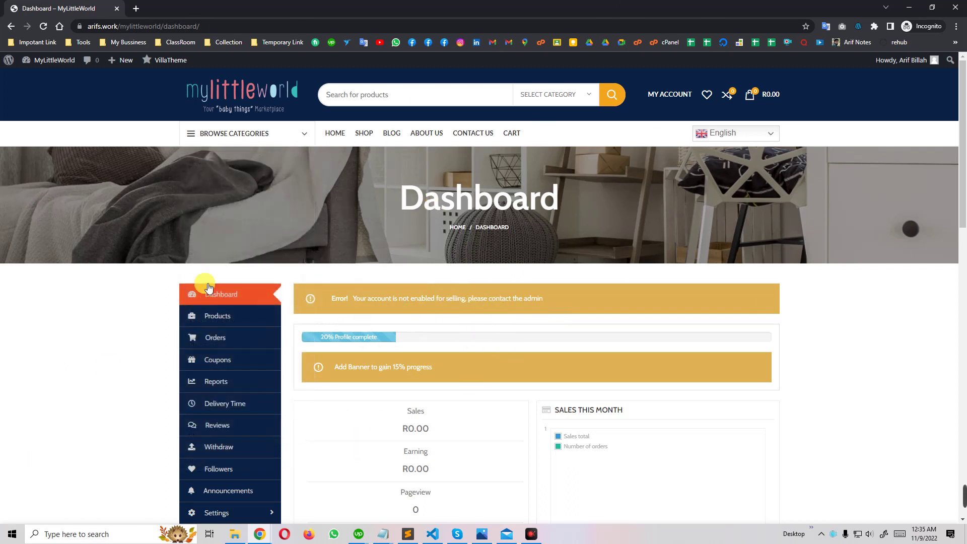
Open the vendor's empty Products list, then bring the admin browser window forward.
{"action": "left_click_drag", "start_coordinate": [332, 368], "coordinate": [422, 373]}
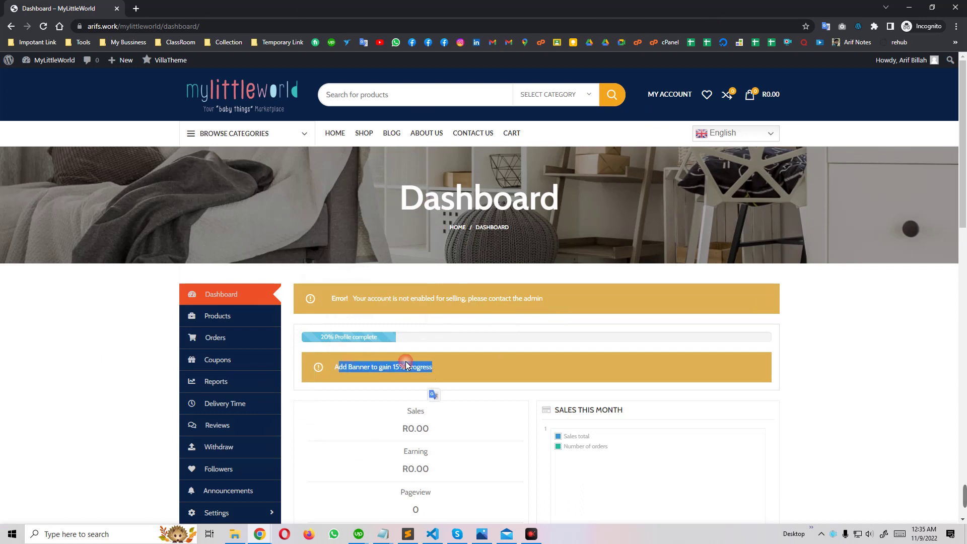
{"action": "left_click_drag", "start_coordinate": [386, 339], "coordinate": [686, 338]}
{"action": "left_click", "coordinate": [725, 338]}
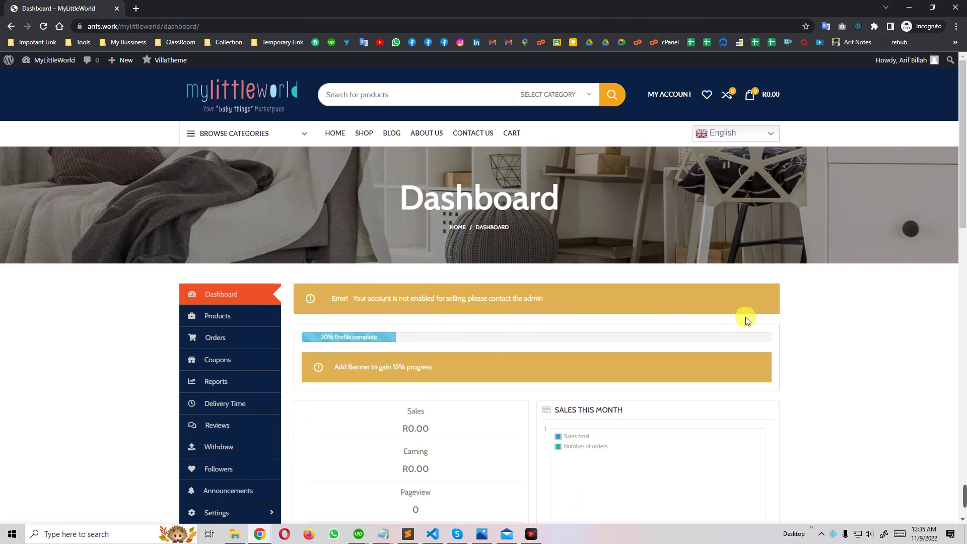
{"action": "left_click", "coordinate": [231, 320]}
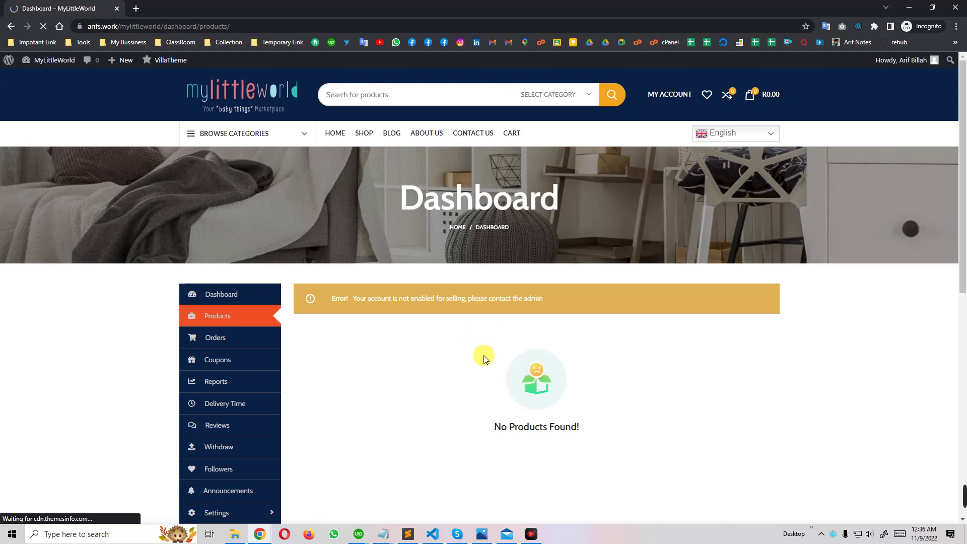
{"action": "scroll", "coordinate": [504, 403], "scroll_direction": "down", "scroll_amount": 3}
{"action": "scroll", "coordinate": [503, 388], "scroll_direction": "up", "scroll_amount": 3}
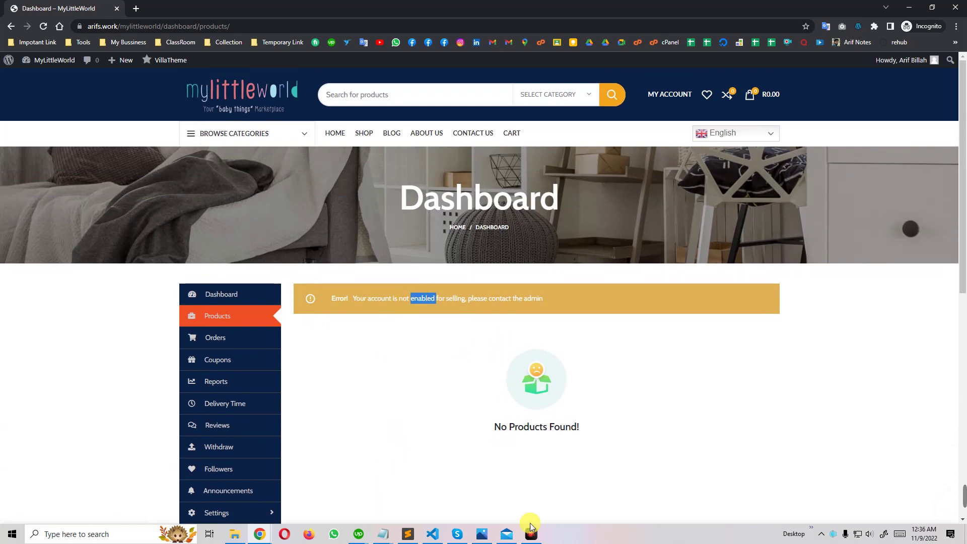
{"action": "mouse_move", "coordinate": [253, 538]}
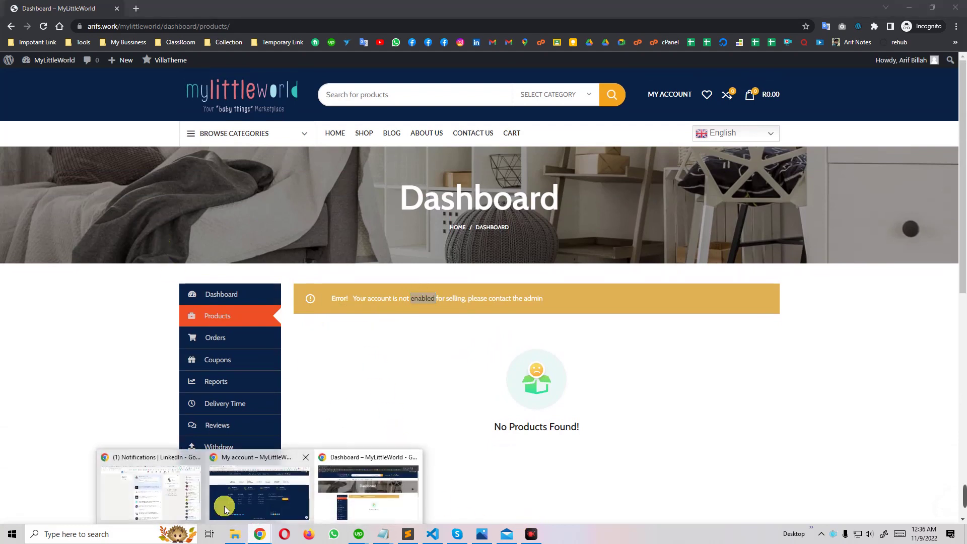
{"action": "left_click", "coordinate": [225, 500]}
Switch to the WordPress admin tab and go to Dokan › Vendors.
{"action": "left_click", "coordinate": [14, 9]}
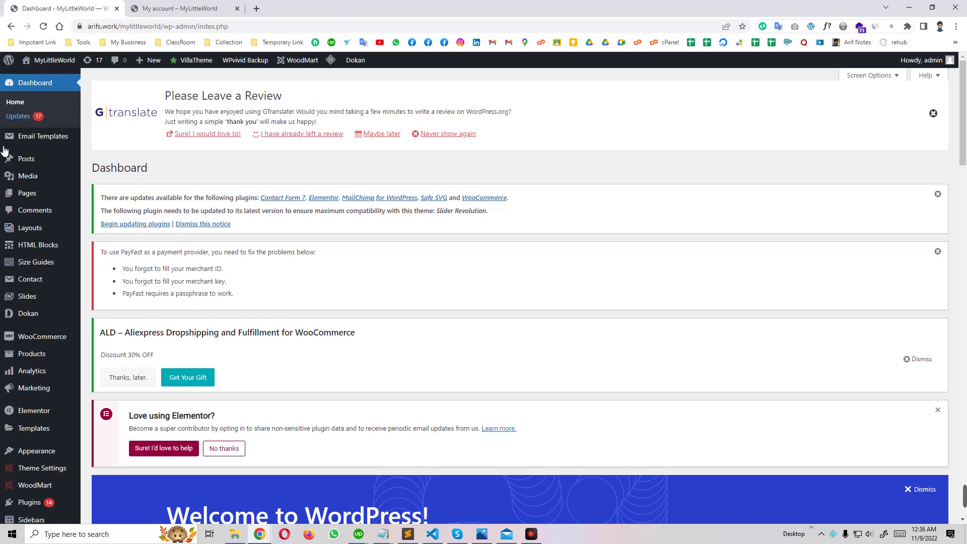
{"action": "left_click", "coordinate": [61, 198]}
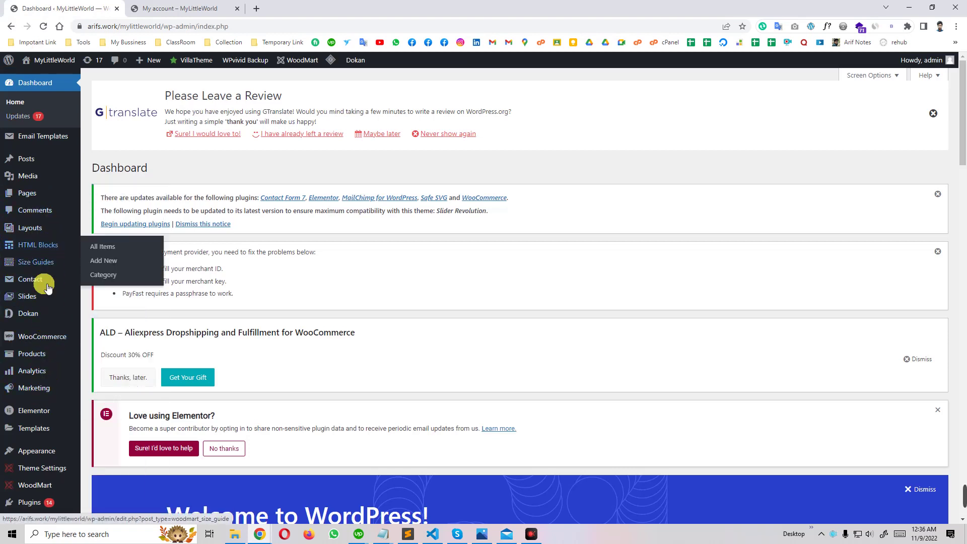
{"action": "mouse_move", "coordinate": [39, 312]}
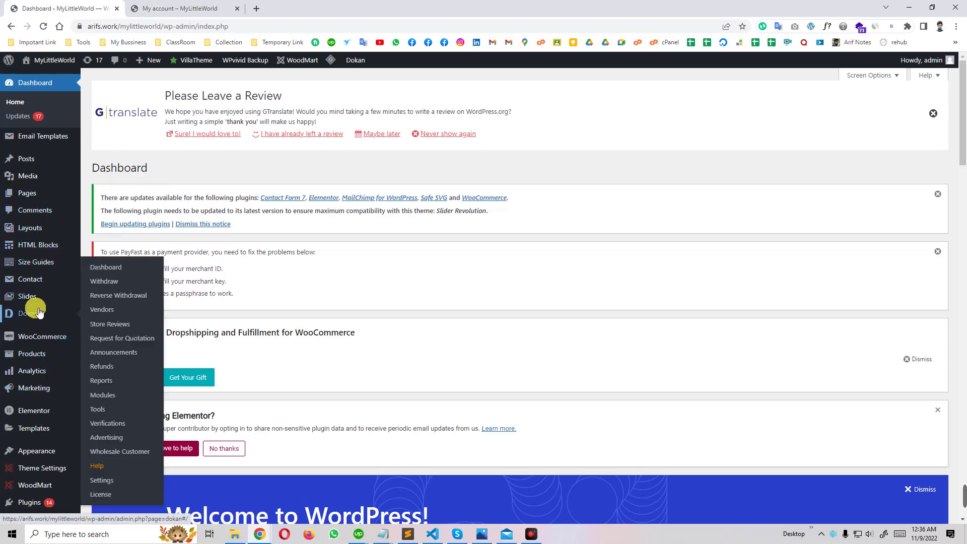
{"action": "left_click", "coordinate": [104, 310]}
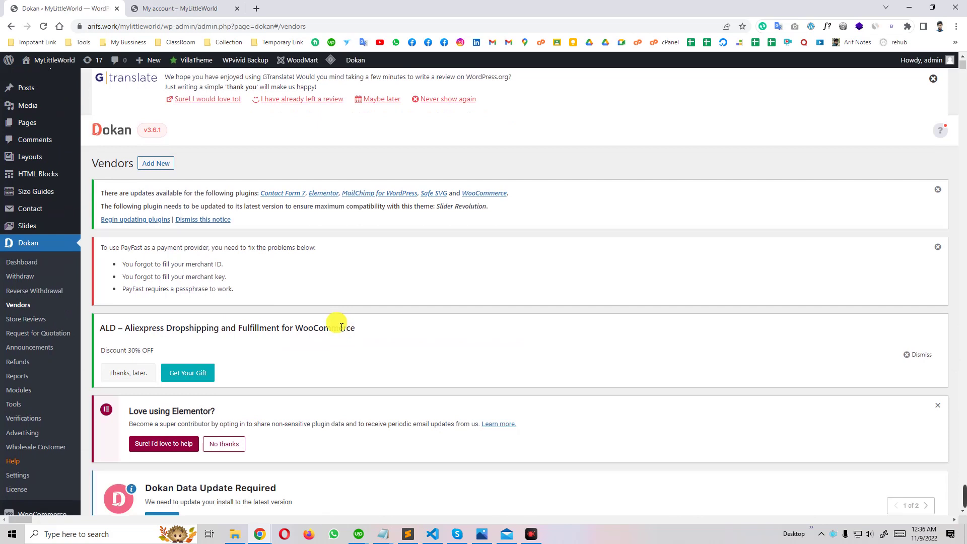
Turn on Hostorio's Status toggle in the Dokan vendor table.
{"action": "scroll", "coordinate": [315, 343], "scroll_direction": "down", "scroll_amount": 3}
{"action": "scroll", "coordinate": [316, 344], "scroll_direction": "down", "scroll_amount": 3}
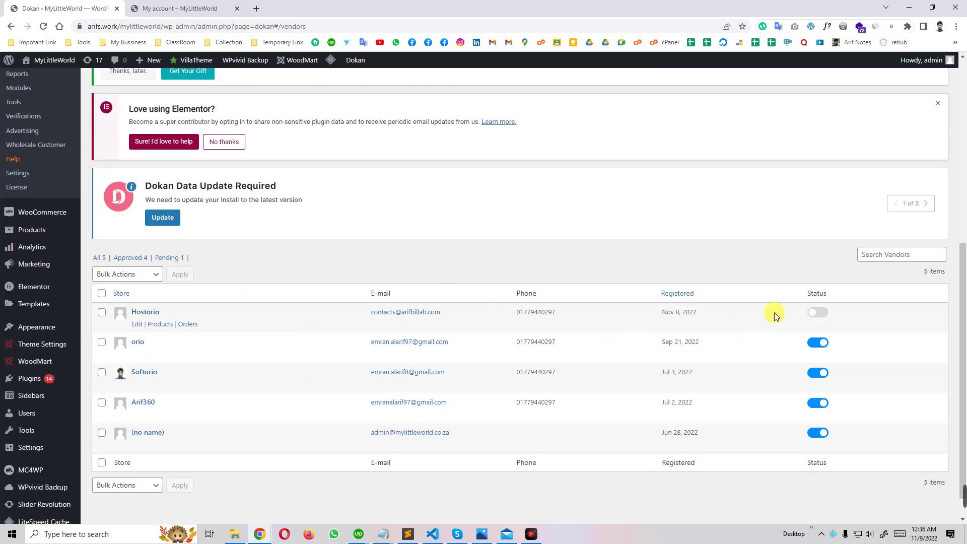
{"action": "left_click", "coordinate": [817, 313]}
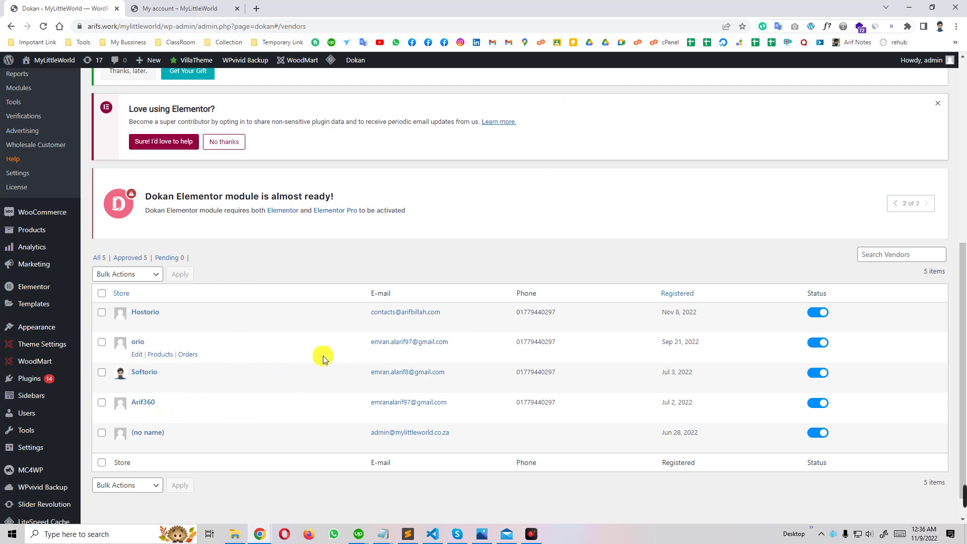
{"action": "scroll", "coordinate": [402, 355], "scroll_direction": "down", "scroll_amount": 1}
{"action": "scroll", "coordinate": [403, 352], "scroll_direction": "down", "scroll_amount": 1}
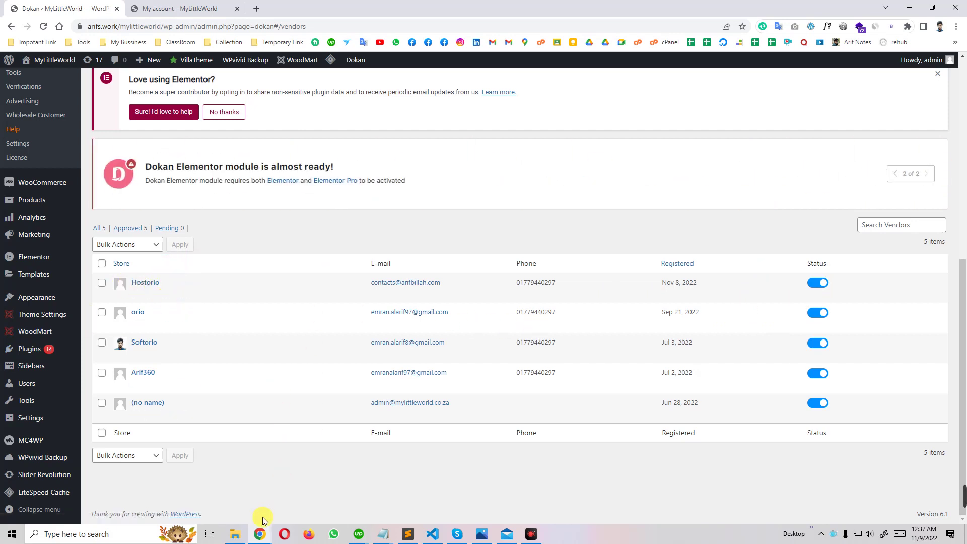
Reload the vendor's Products page to confirm the not-enabled error is gone and Add New Product appears.
{"action": "left_click", "coordinate": [257, 533]}
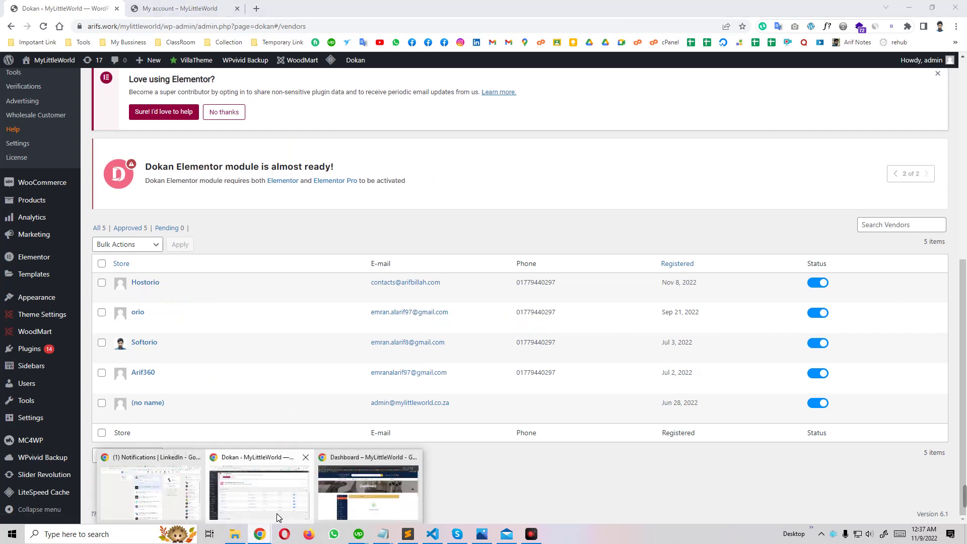
{"action": "left_click", "coordinate": [339, 491]}
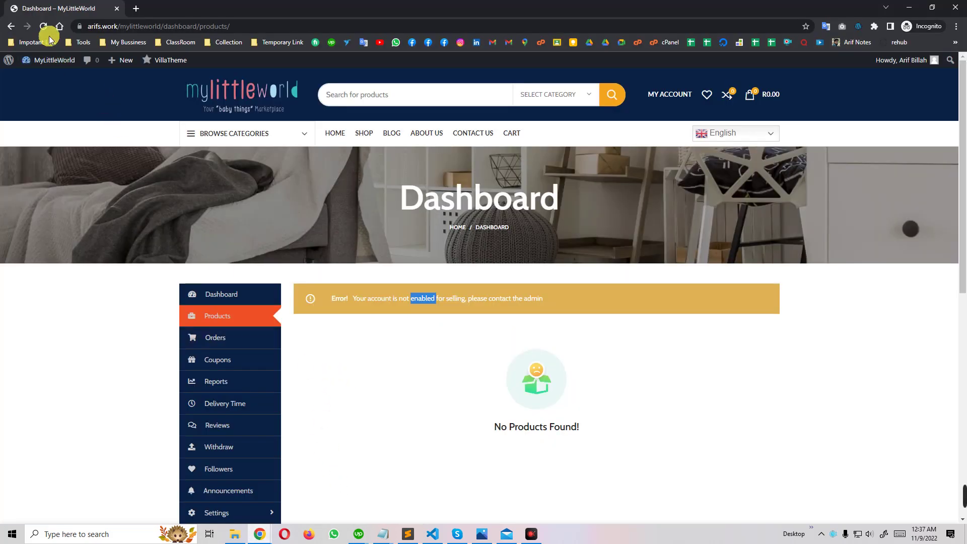
{"action": "left_click", "coordinate": [44, 29]}
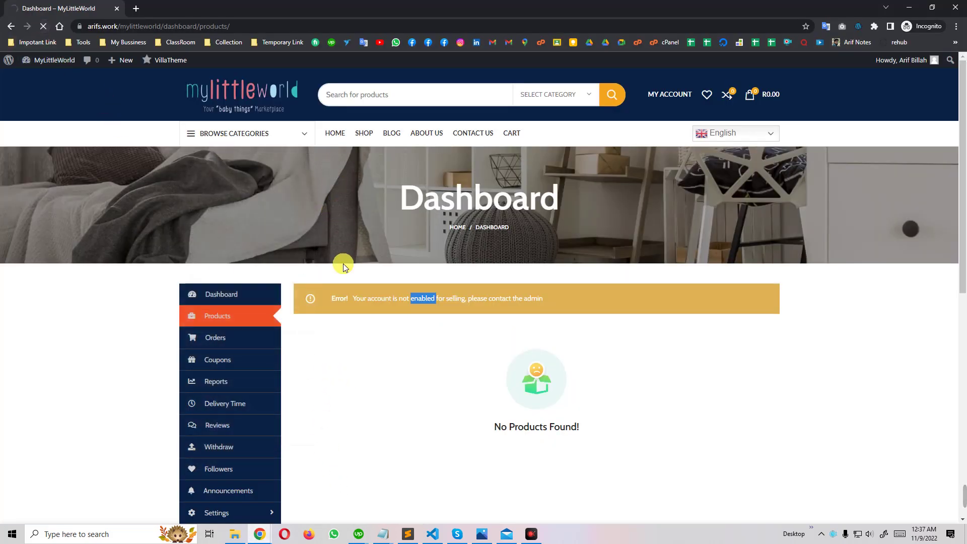
{"action": "left_click_drag", "start_coordinate": [331, 303], "coordinate": [473, 302]}
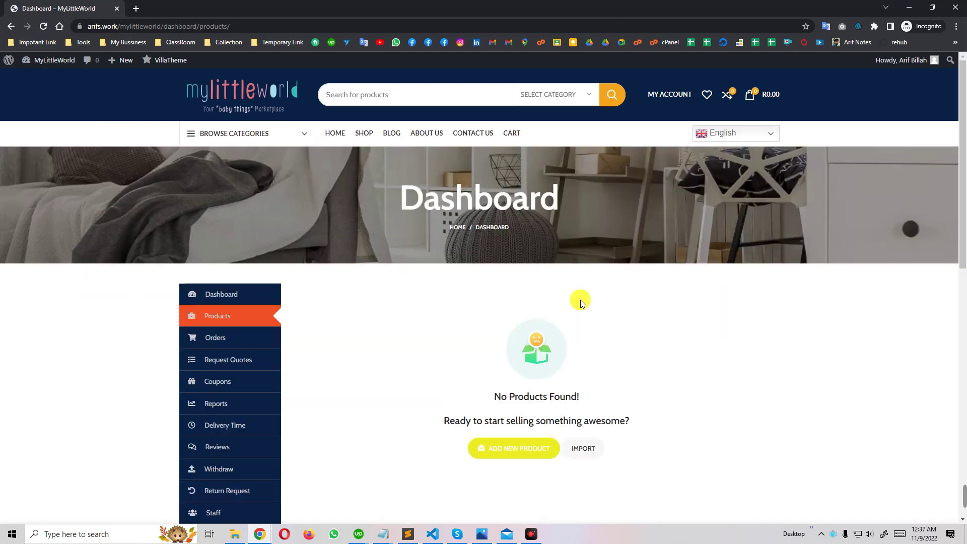
{"action": "scroll", "coordinate": [546, 303], "scroll_direction": "down", "scroll_amount": 2}
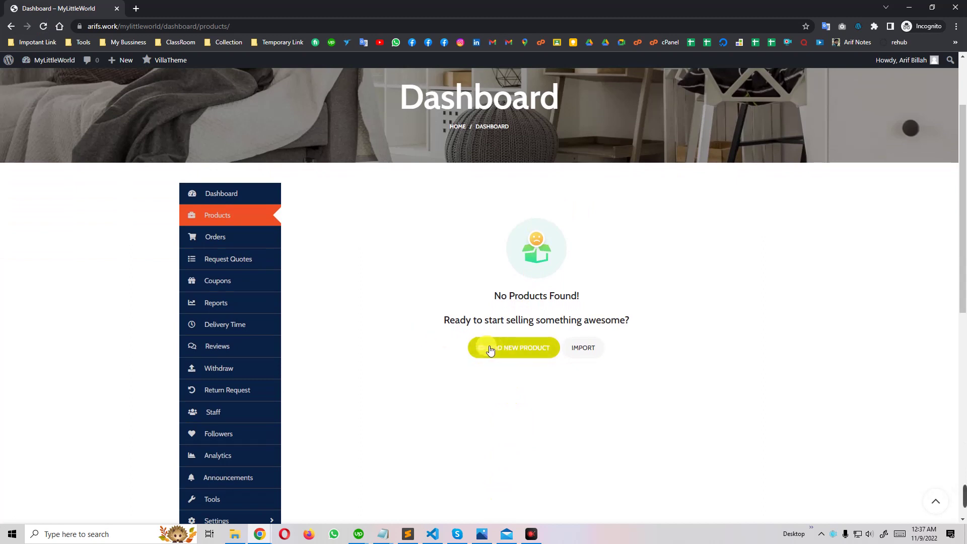
Start a new product in the Add New Product form and fill in price 100.
{"action": "left_click", "coordinate": [501, 352]}
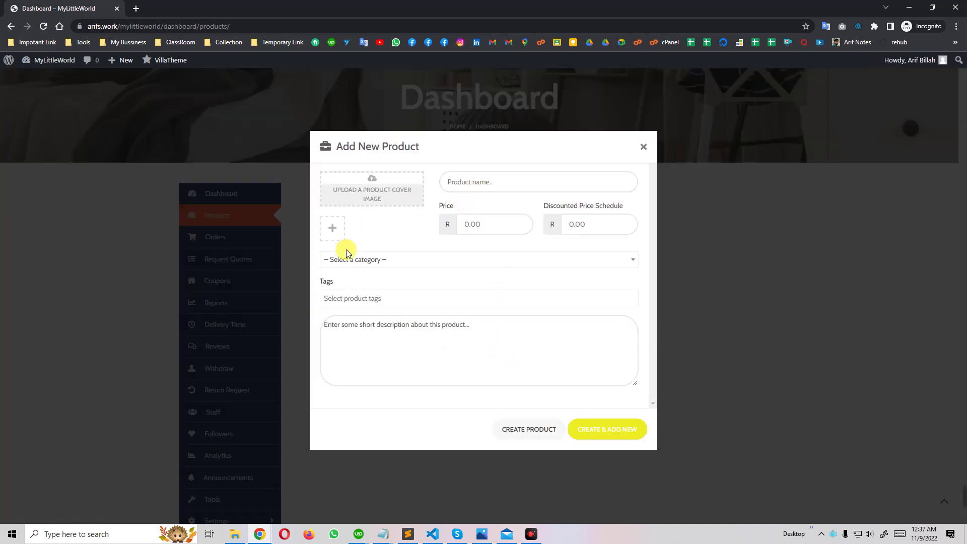
{"action": "left_click", "coordinate": [359, 262]}
{"action": "scroll", "coordinate": [390, 352], "scroll_direction": "down", "scroll_amount": 5}
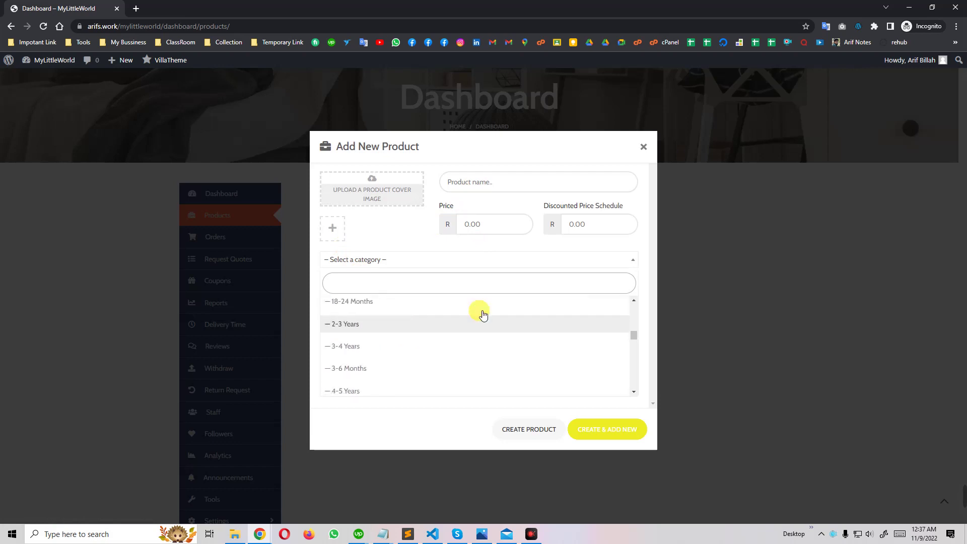
{"action": "left_click", "coordinate": [518, 227]}
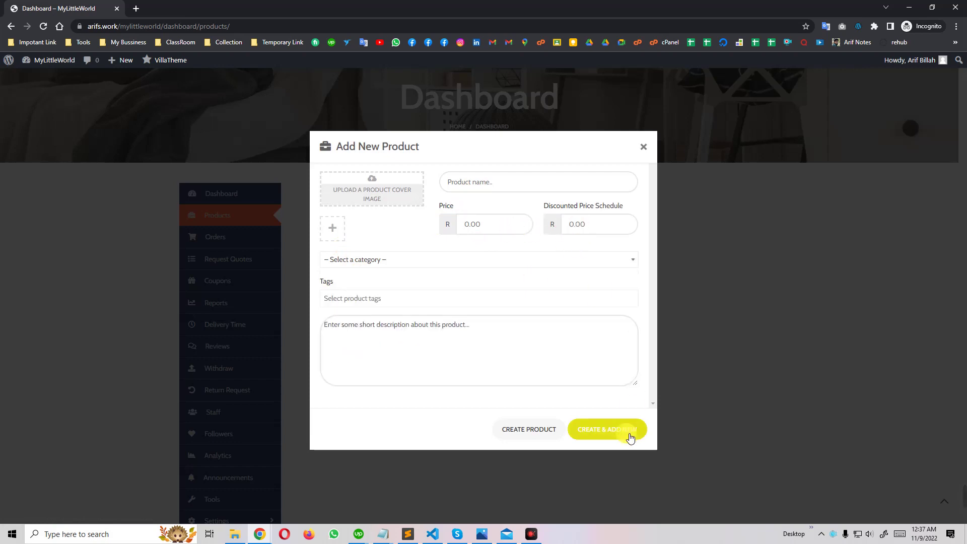
{"action": "left_click", "coordinate": [529, 431]}
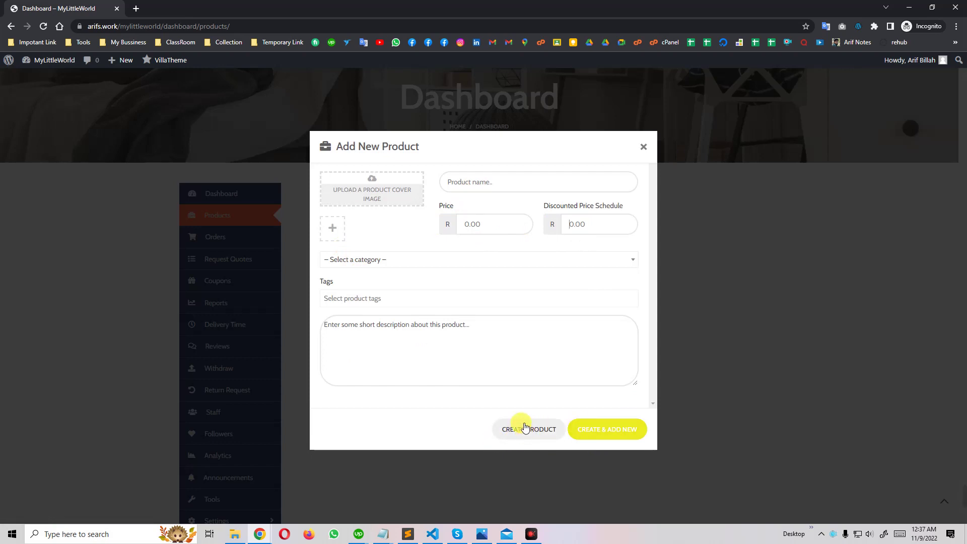
Name the product 'test' and, after the category-required error, choose the Books category.
{"action": "left_click", "coordinate": [458, 193]}
{"action": "type", "text": "test"}
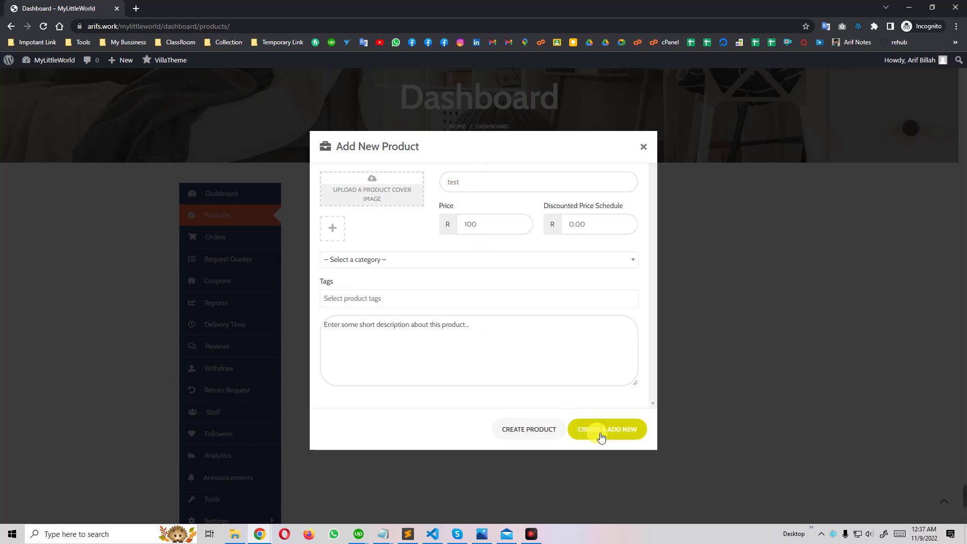
{"action": "left_click", "coordinate": [541, 433]}
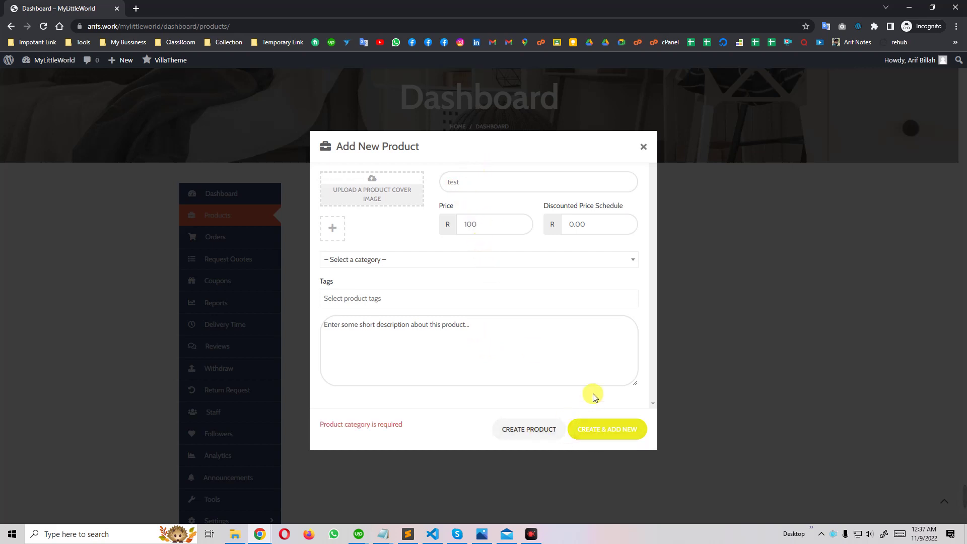
{"action": "left_click", "coordinate": [379, 262]}
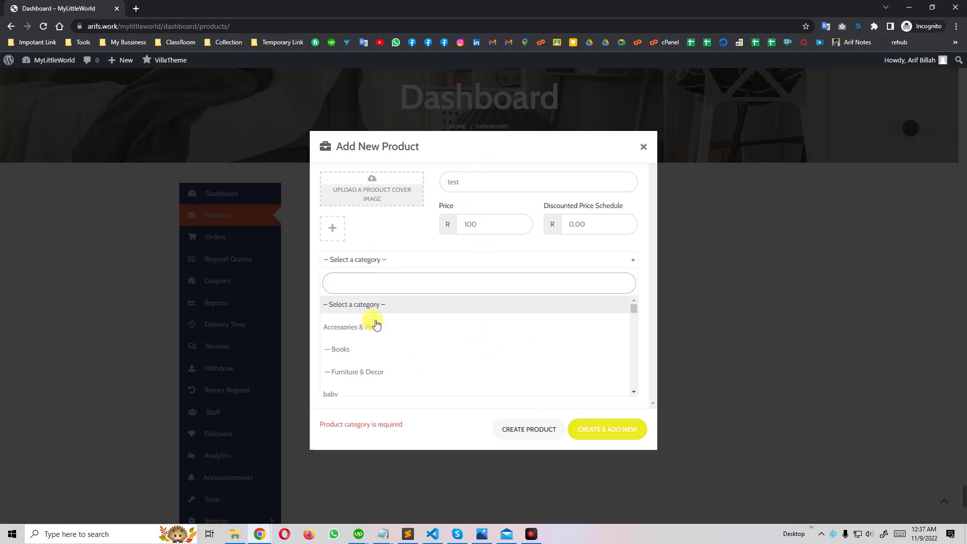
{"action": "left_click", "coordinate": [375, 348]}
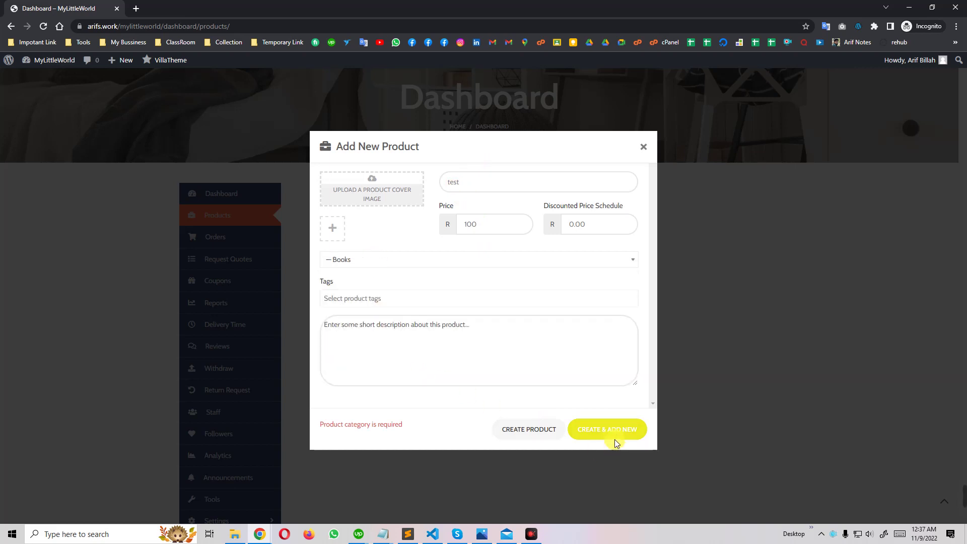
Create the 'test' product and review its Edit Product form, marked Pending Review.
{"action": "left_click", "coordinate": [537, 434]}
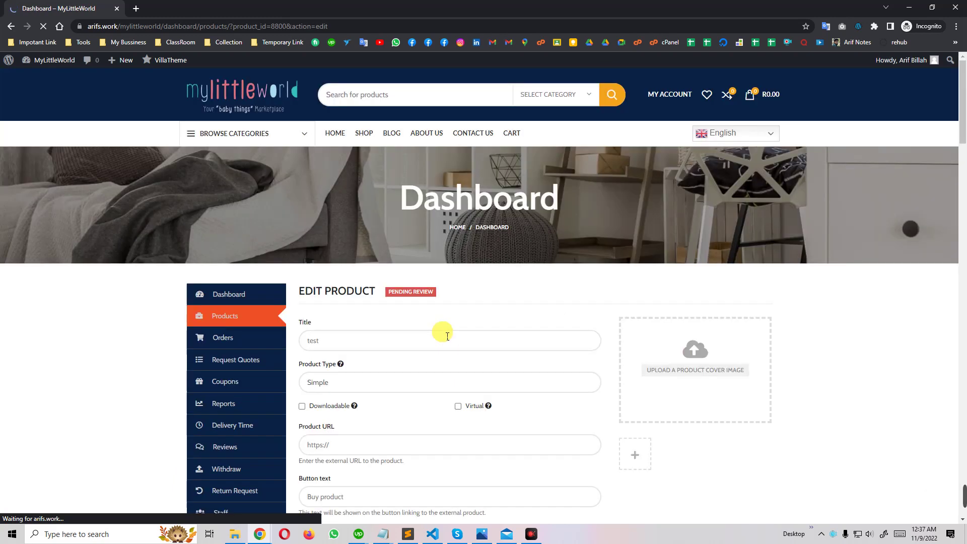
{"action": "scroll", "coordinate": [448, 325], "scroll_direction": "down", "scroll_amount": 4}
{"action": "scroll", "coordinate": [378, 335], "scroll_direction": "down", "scroll_amount": 15}
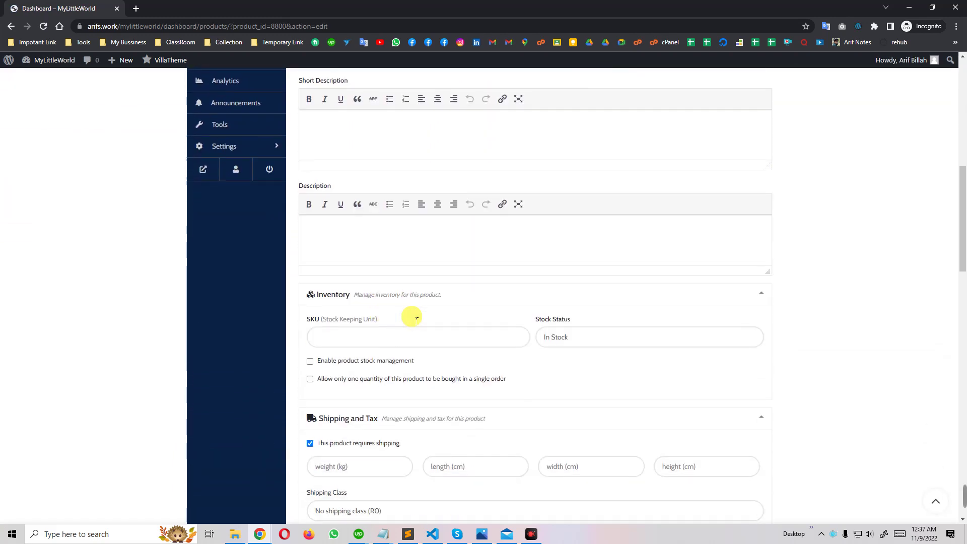
{"action": "scroll", "coordinate": [424, 313], "scroll_direction": "down", "scroll_amount": 5}
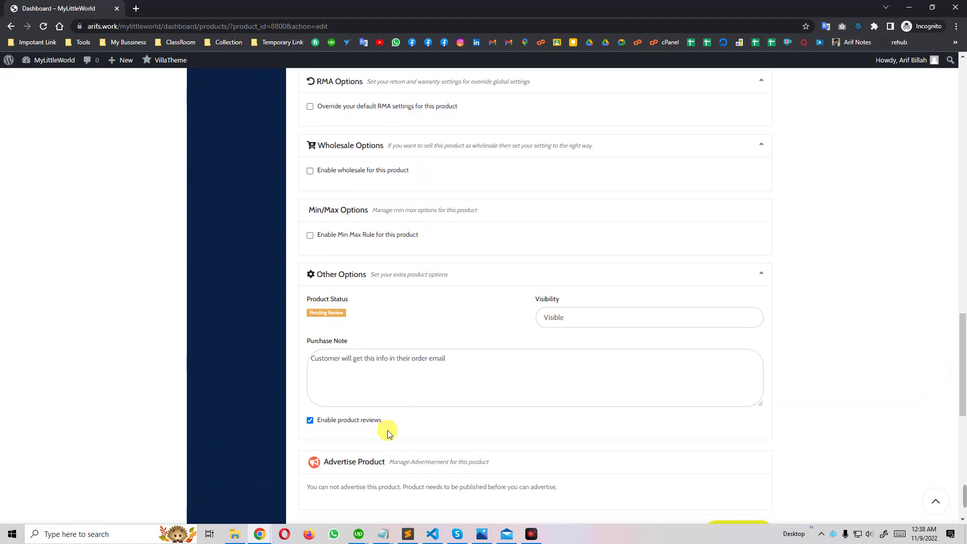
{"action": "scroll", "coordinate": [534, 388], "scroll_direction": "down", "scroll_amount": 1}
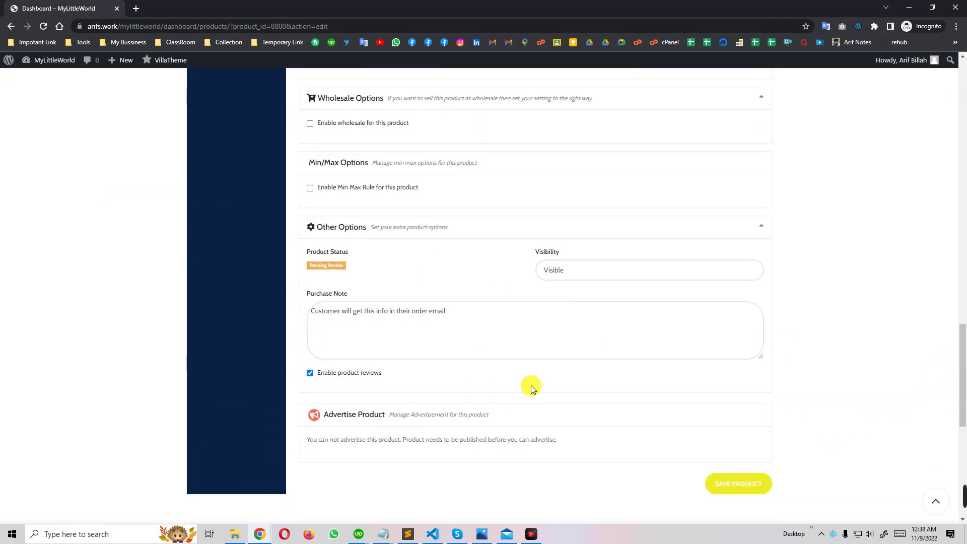
{"action": "scroll", "coordinate": [525, 393], "scroll_direction": "up", "scroll_amount": 12}
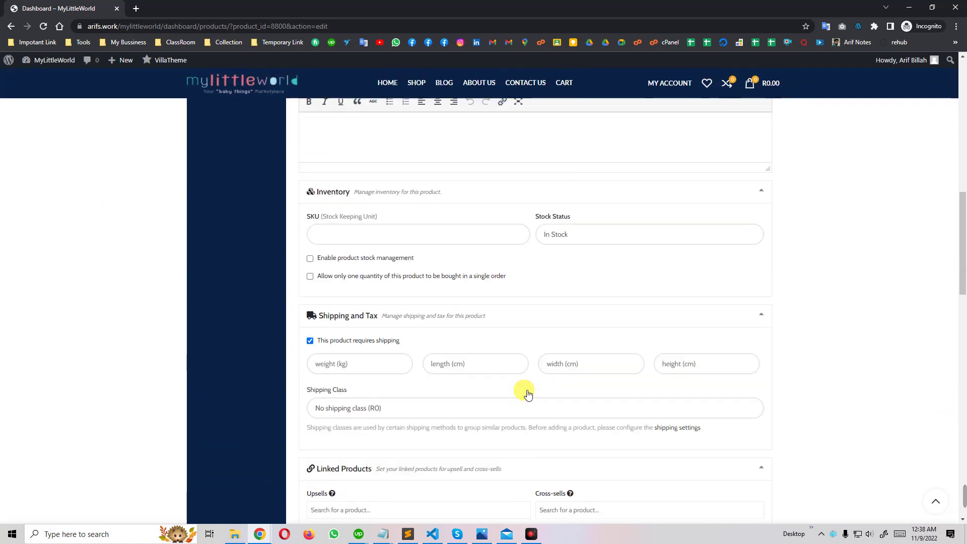
{"action": "scroll", "coordinate": [586, 228], "scroll_direction": "up", "scroll_amount": 10}
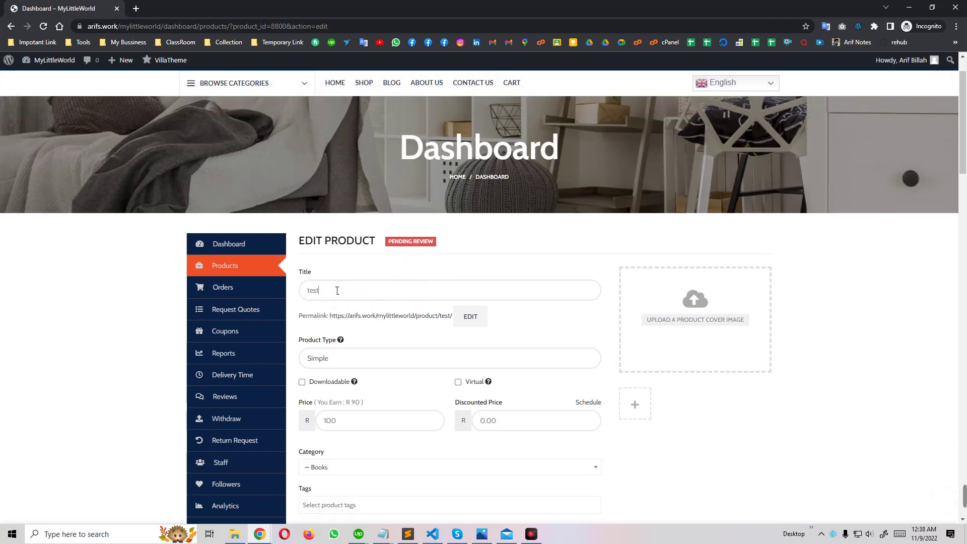
{"action": "left_click_drag", "start_coordinate": [336, 290], "coordinate": [297, 303]}
{"action": "scroll", "coordinate": [362, 383], "scroll_direction": "down", "scroll_amount": 2}
{"action": "scroll", "coordinate": [418, 385], "scroll_direction": "down", "scroll_amount": 2}
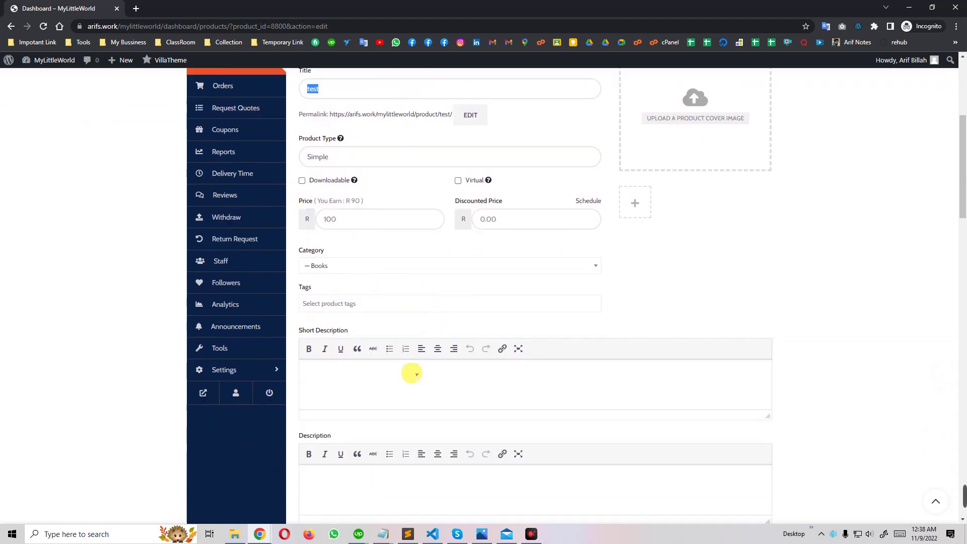
Go to the vendor's Orders page from the dashboard sidebar.
{"action": "left_click", "coordinate": [386, 367]}
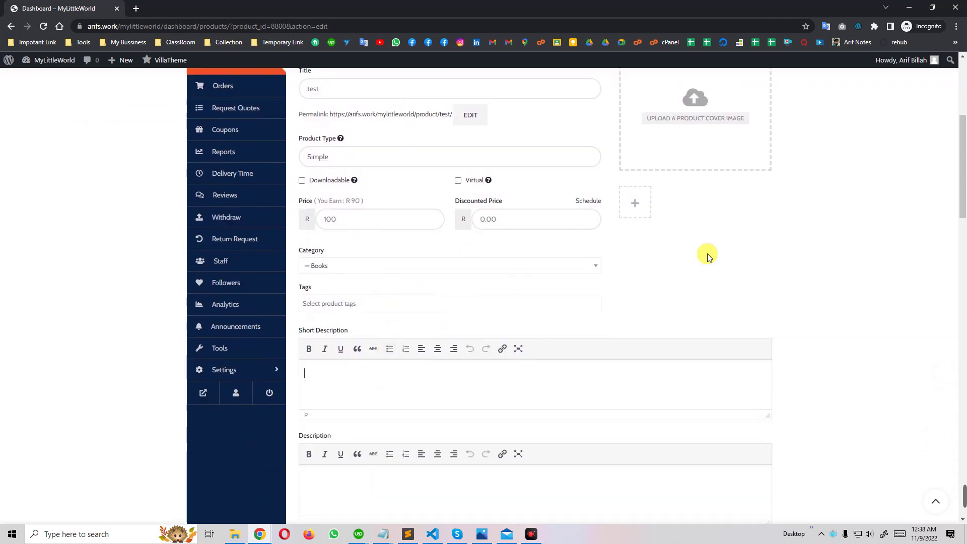
{"action": "scroll", "coordinate": [494, 340], "scroll_direction": "up", "scroll_amount": 3}
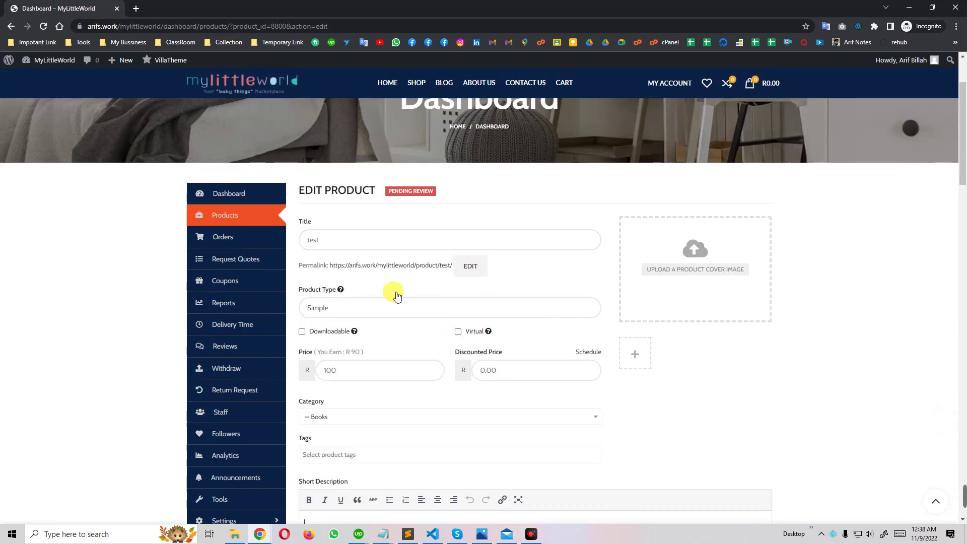
{"action": "left_click", "coordinate": [271, 243]}
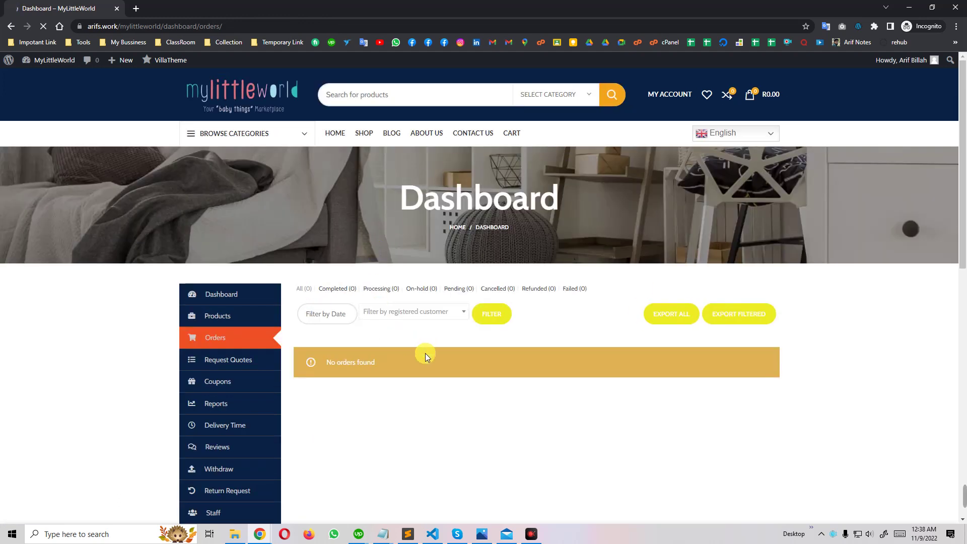
Scroll the Orders page to check every order status is 0 with no orders for Hostorio.
{"action": "scroll", "coordinate": [425, 357], "scroll_direction": "down", "scroll_amount": 1}
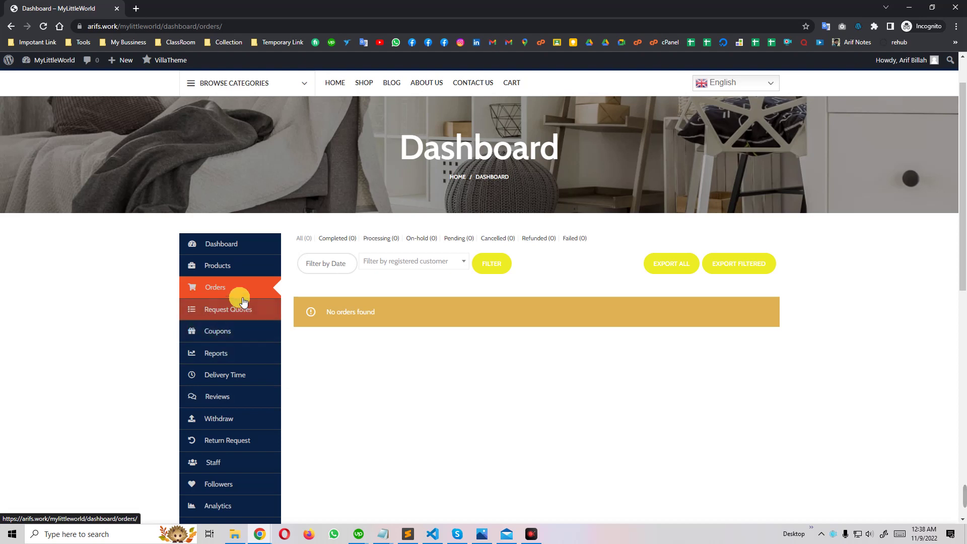
{"action": "scroll", "coordinate": [239, 301], "scroll_direction": "down", "scroll_amount": 1}
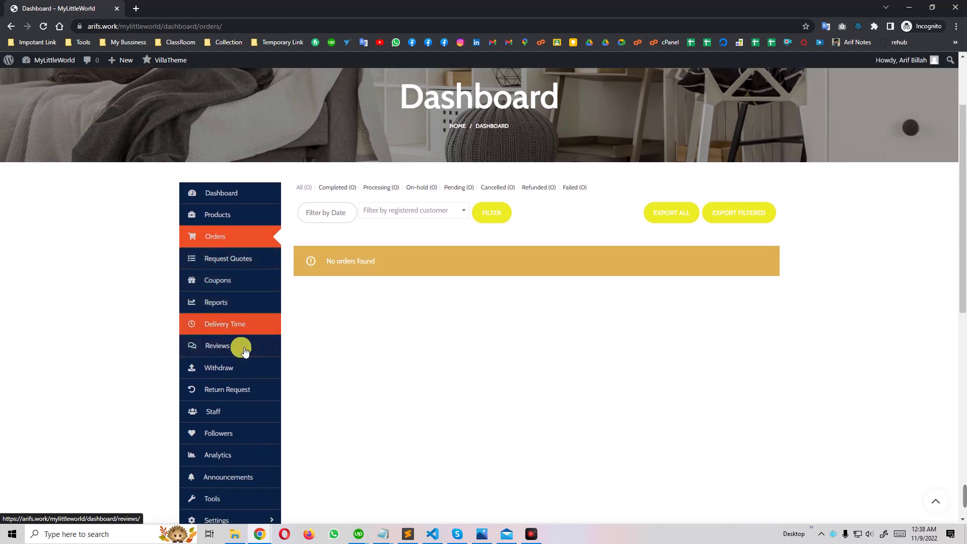
{"action": "scroll", "coordinate": [244, 350], "scroll_direction": "down", "scroll_amount": 1}
{"action": "scroll", "coordinate": [239, 341], "scroll_direction": "down", "scroll_amount": 2}
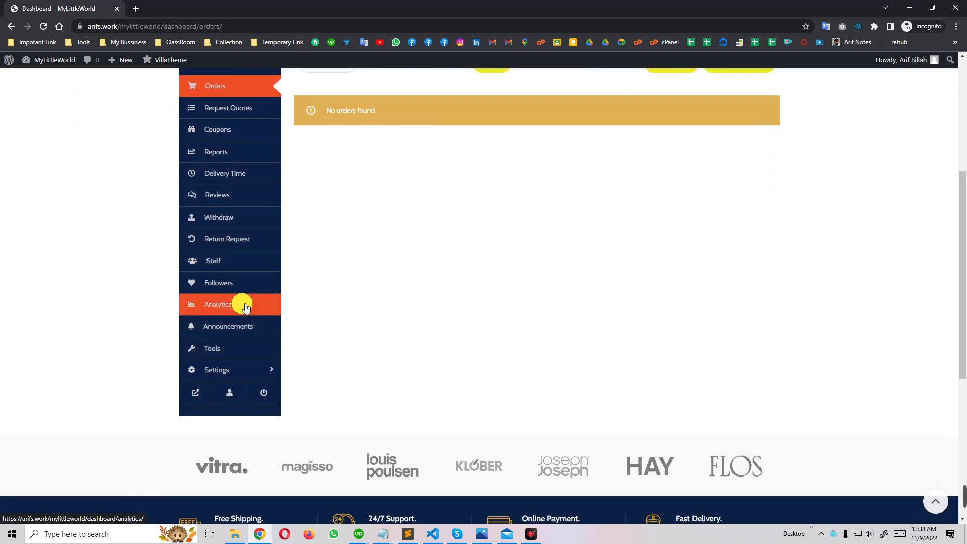
{"action": "scroll", "coordinate": [198, 337], "scroll_direction": "up", "scroll_amount": 5}
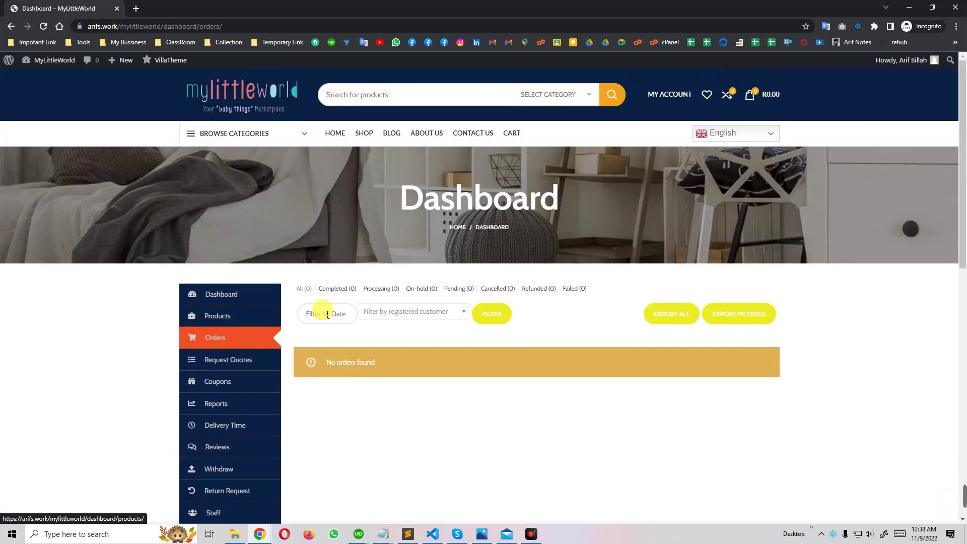
{"action": "scroll", "coordinate": [242, 366], "scroll_direction": "down", "scroll_amount": 3}
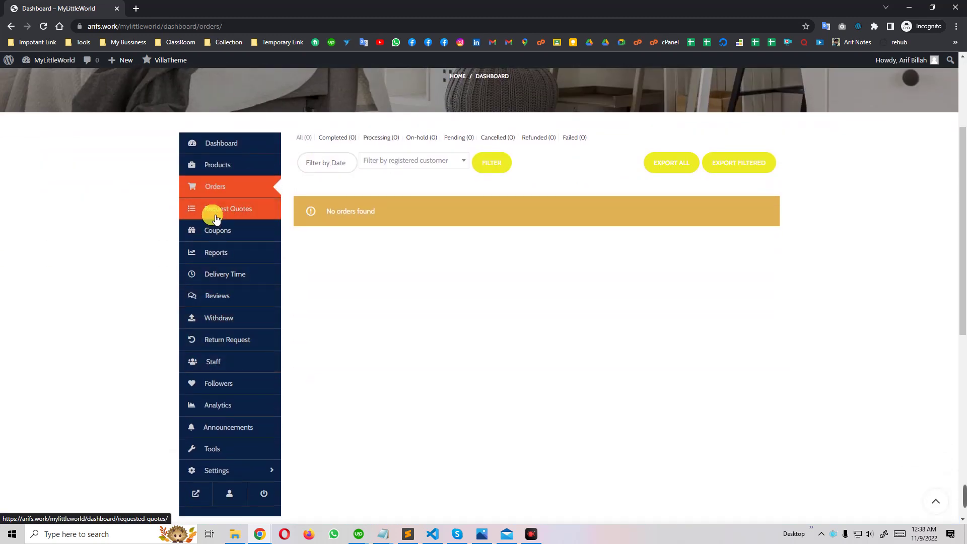
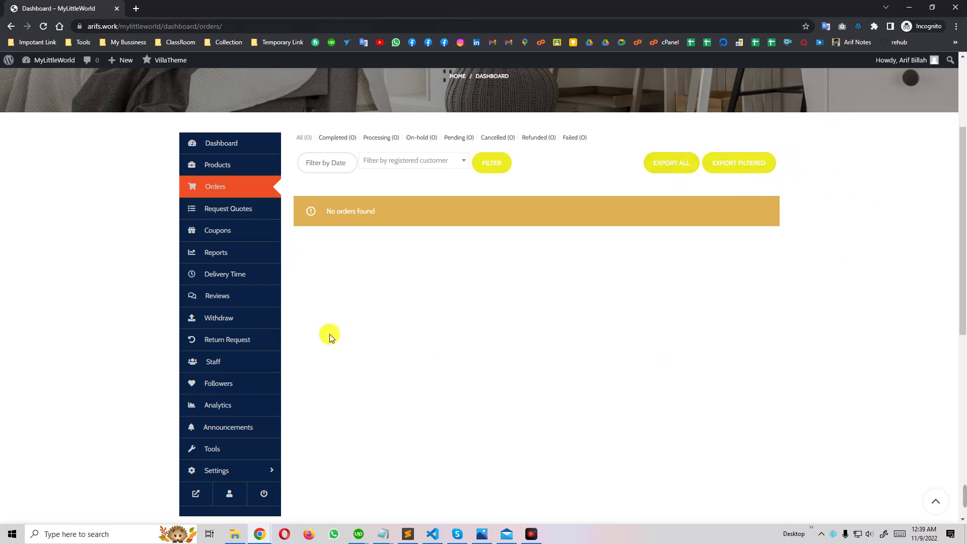
Switch to the admin browser window and open the Dokan Dashboard showing 1 vendor and R0.00 sales.
{"action": "mouse_move", "coordinate": [271, 532]}
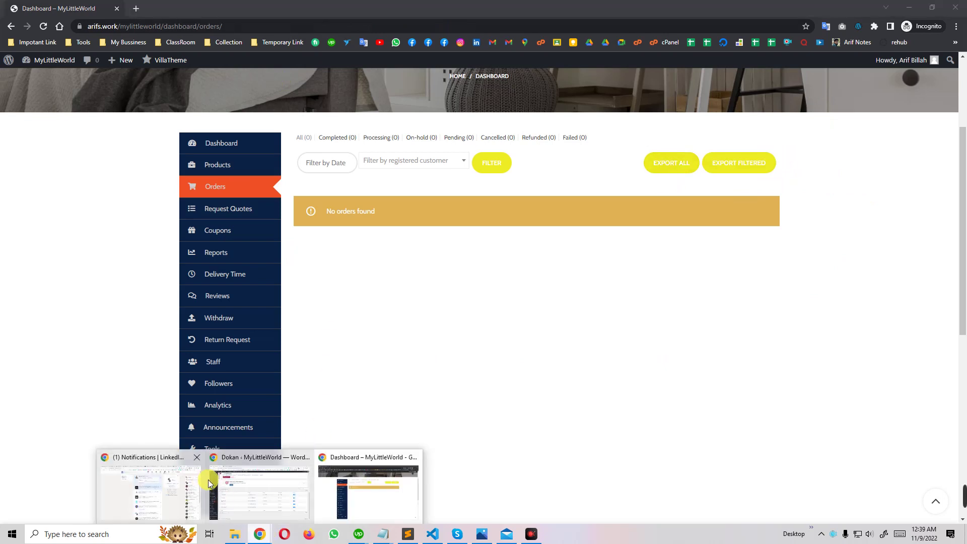
{"action": "left_click", "coordinate": [234, 432]}
{"action": "scroll", "coordinate": [8, 186], "scroll_direction": "up", "scroll_amount": 7}
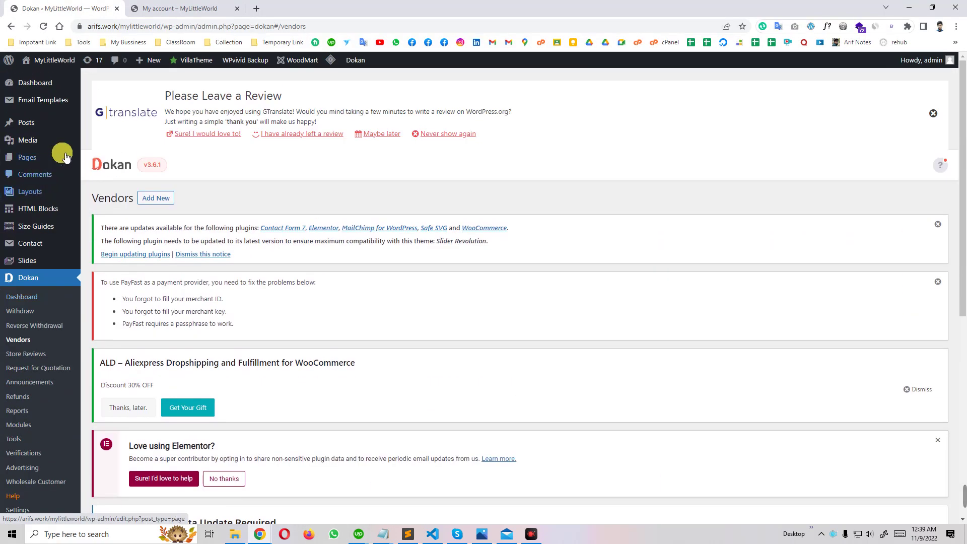
{"action": "mouse_move", "coordinate": [68, 124]}
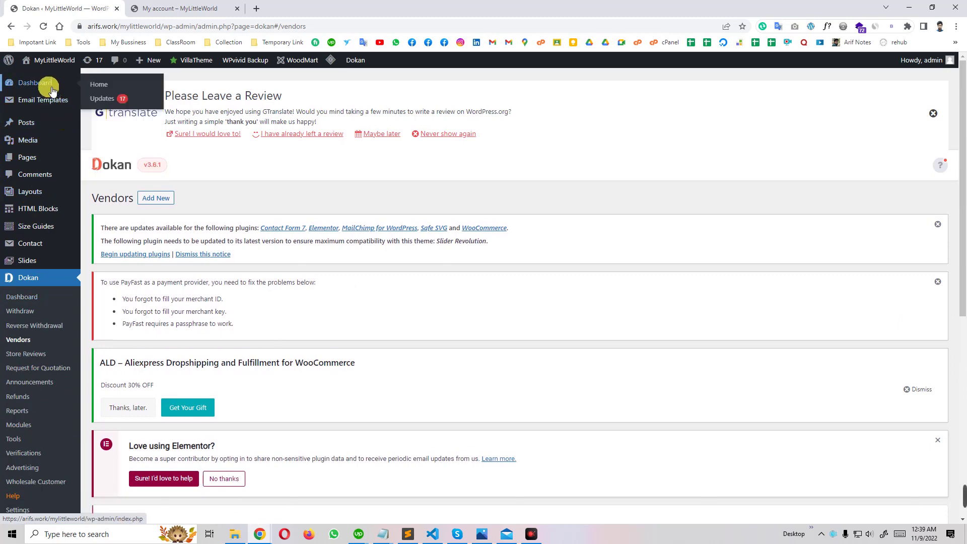
{"action": "mouse_move", "coordinate": [48, 144]}
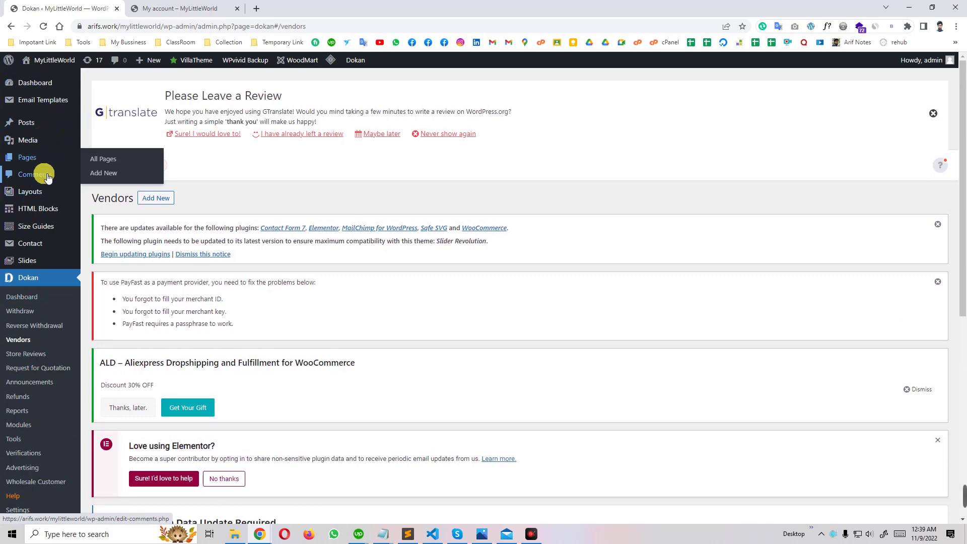
{"action": "scroll", "coordinate": [45, 207], "scroll_direction": "down", "scroll_amount": 2}
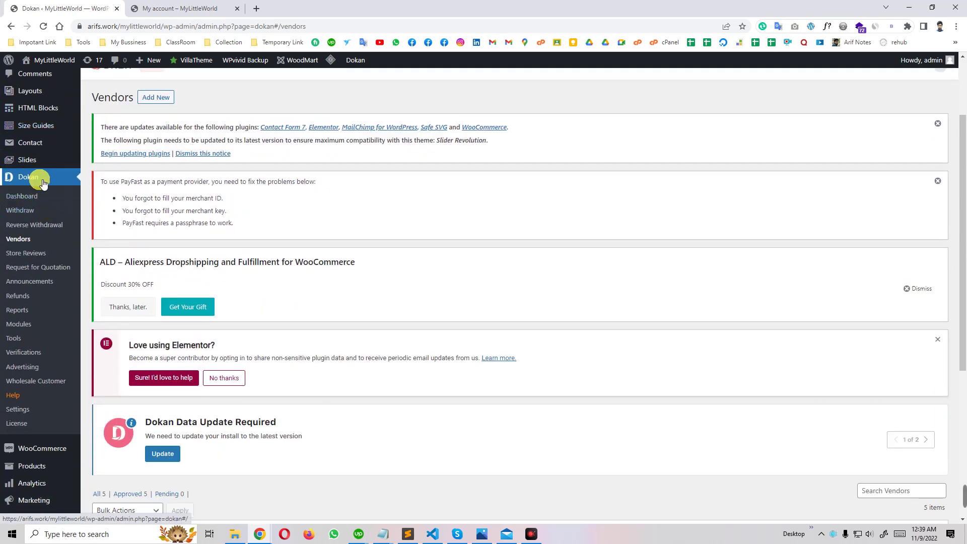
{"action": "left_click", "coordinate": [37, 196]}
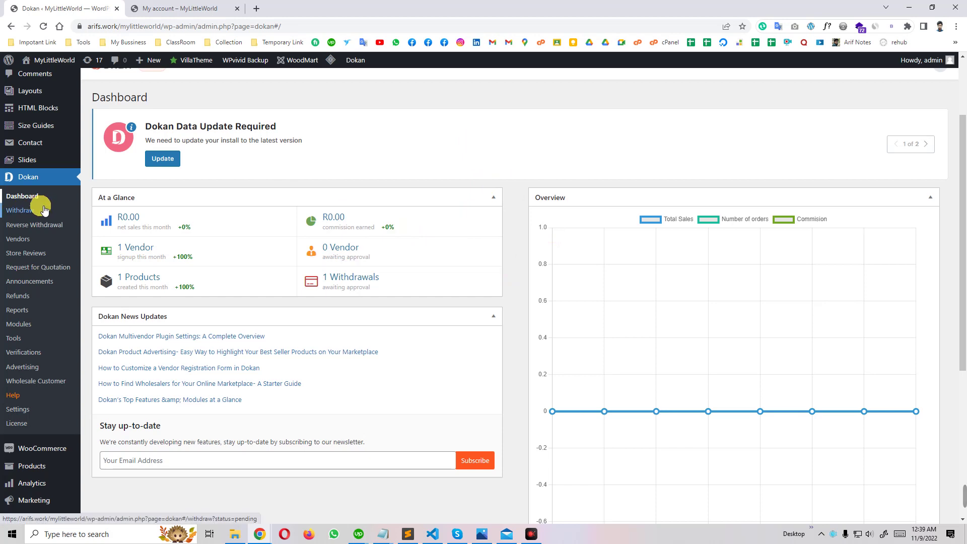
{"action": "scroll", "coordinate": [673, 237], "scroll_direction": "down", "scroll_amount": 5}
{"action": "scroll", "coordinate": [554, 258], "scroll_direction": "up", "scroll_amount": 4}
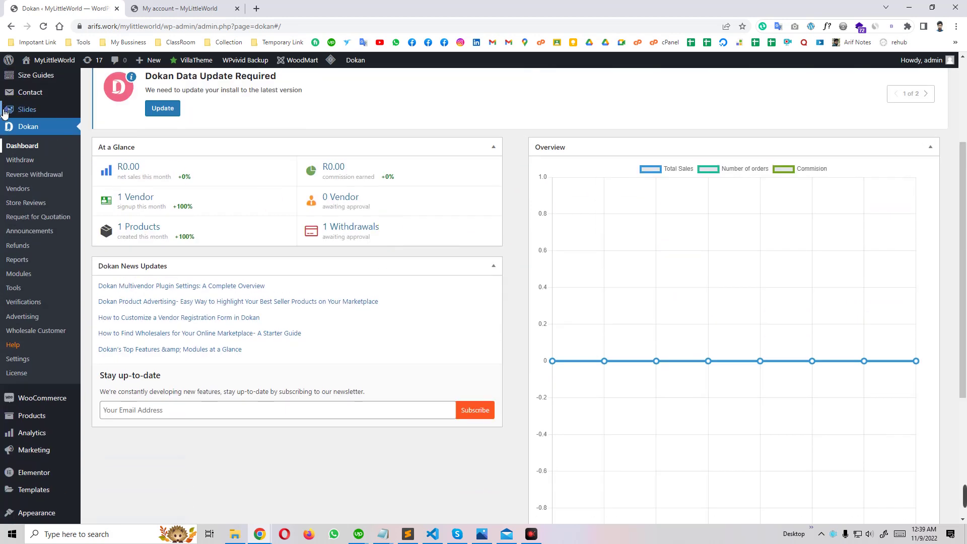
Open the Dokan Vendors list and the Softorio store profile in a new tab.
{"action": "left_click", "coordinate": [38, 193]}
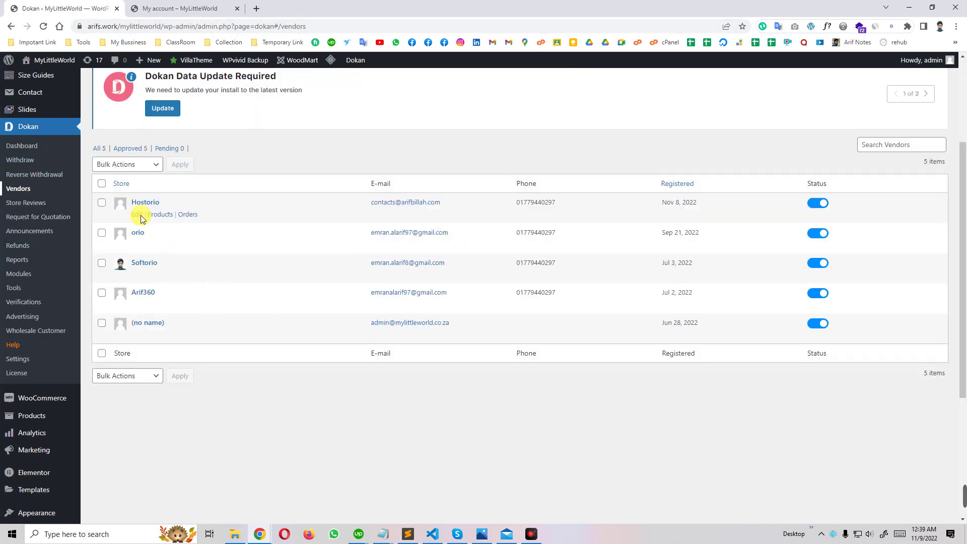
{"action": "right_click", "coordinate": [149, 264]}
{"action": "left_click", "coordinate": [168, 273]}
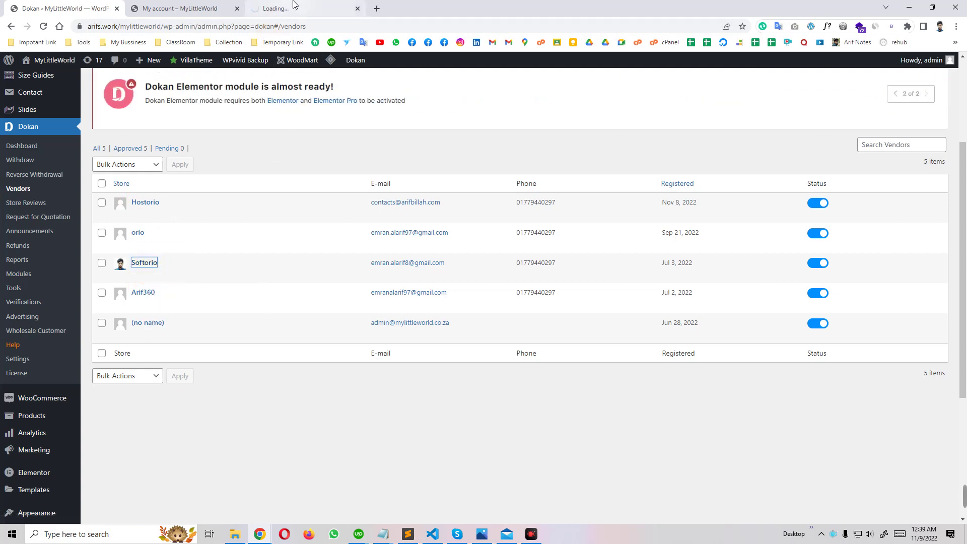
{"action": "left_click", "coordinate": [171, 5]}
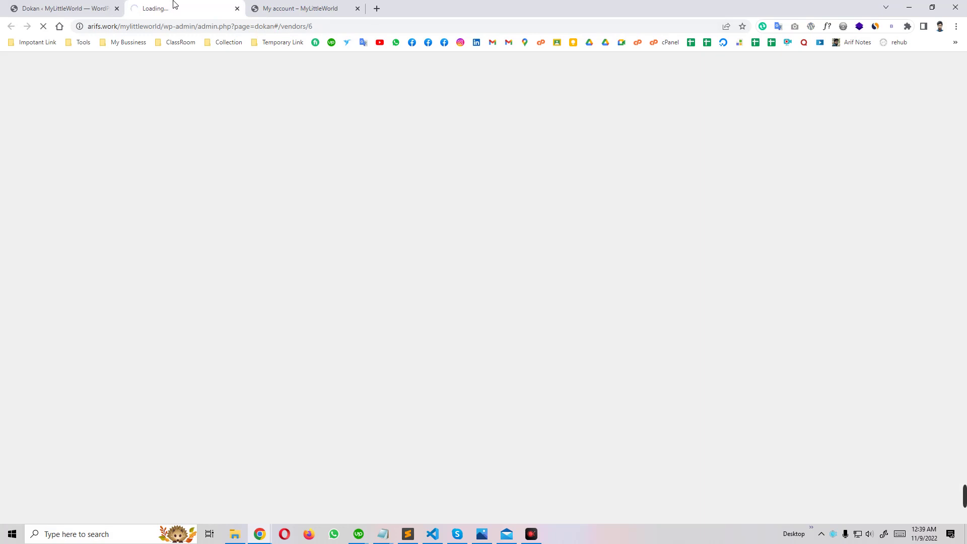
{"action": "left_click", "coordinate": [65, 8]}
{"action": "left_click", "coordinate": [202, 8]}
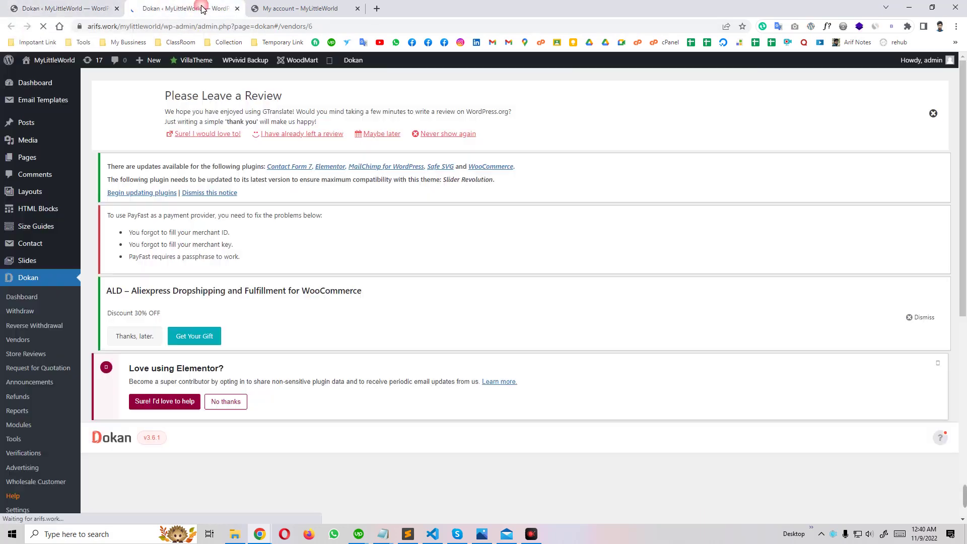
{"action": "scroll", "coordinate": [354, 263], "scroll_direction": "down", "scroll_amount": 3}
{"action": "scroll", "coordinate": [344, 262], "scroll_direction": "down", "scroll_amount": 2}
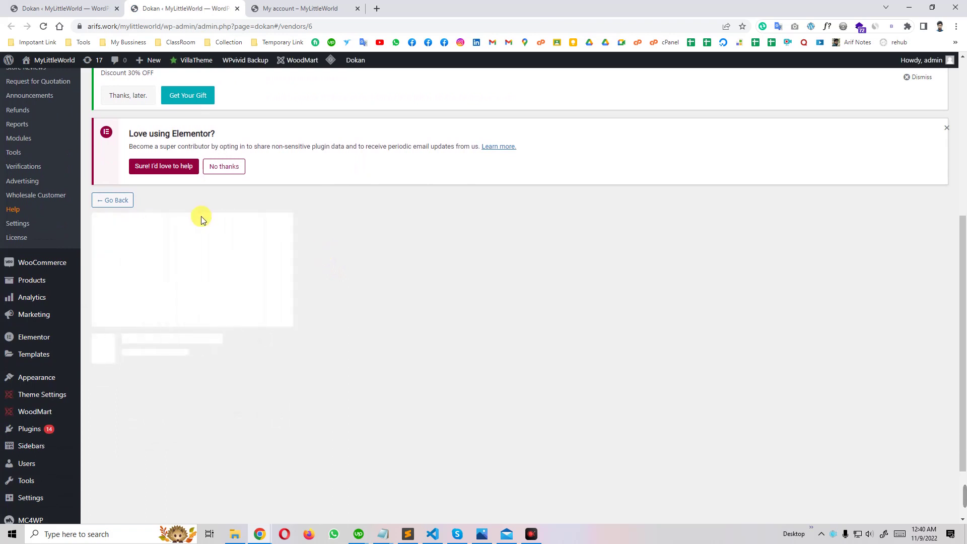
{"action": "scroll", "coordinate": [330, 397], "scroll_direction": "down", "scroll_amount": 3}
{"action": "scroll", "coordinate": [330, 396], "scroll_direction": "down", "scroll_amount": 1}
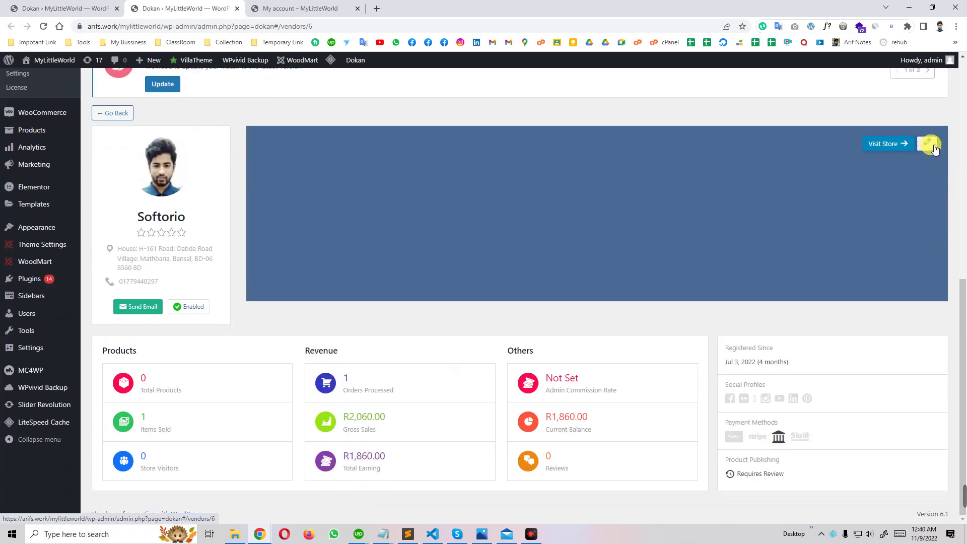
{"action": "scroll", "coordinate": [332, 425], "scroll_direction": "up", "scroll_amount": 2}
{"action": "scroll", "coordinate": [337, 431], "scroll_direction": "down", "scroll_amount": 2}
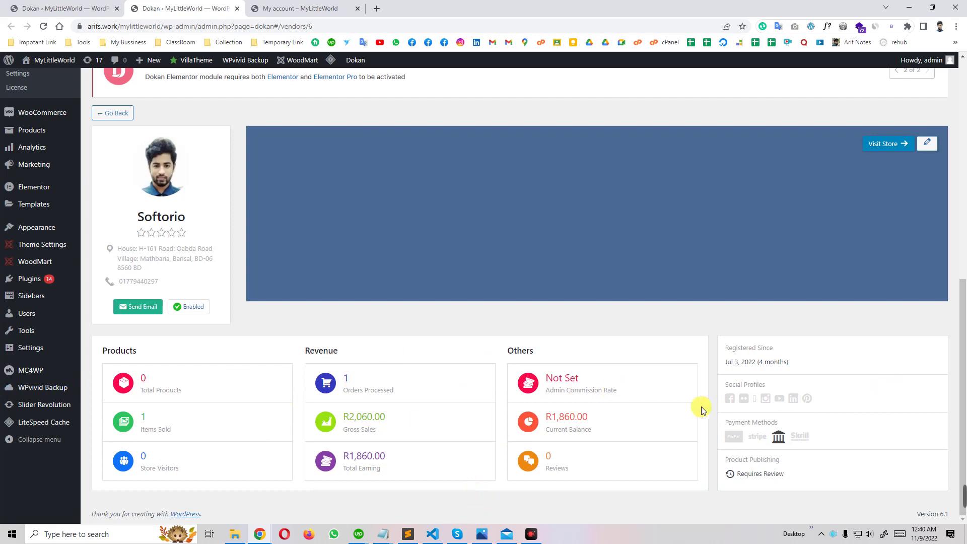
{"action": "scroll", "coordinate": [715, 289], "scroll_direction": "up", "scroll_amount": 3}
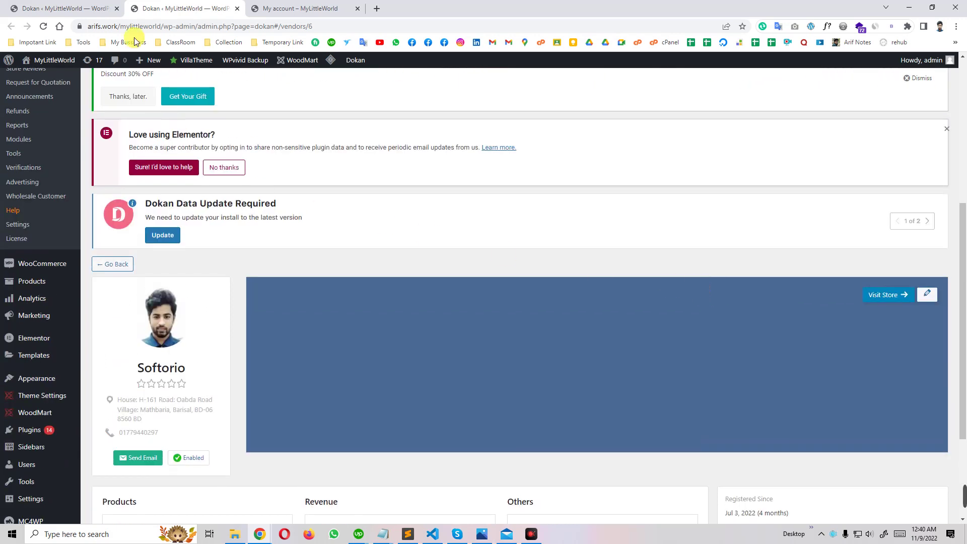
{"action": "left_click", "coordinate": [236, 9]}
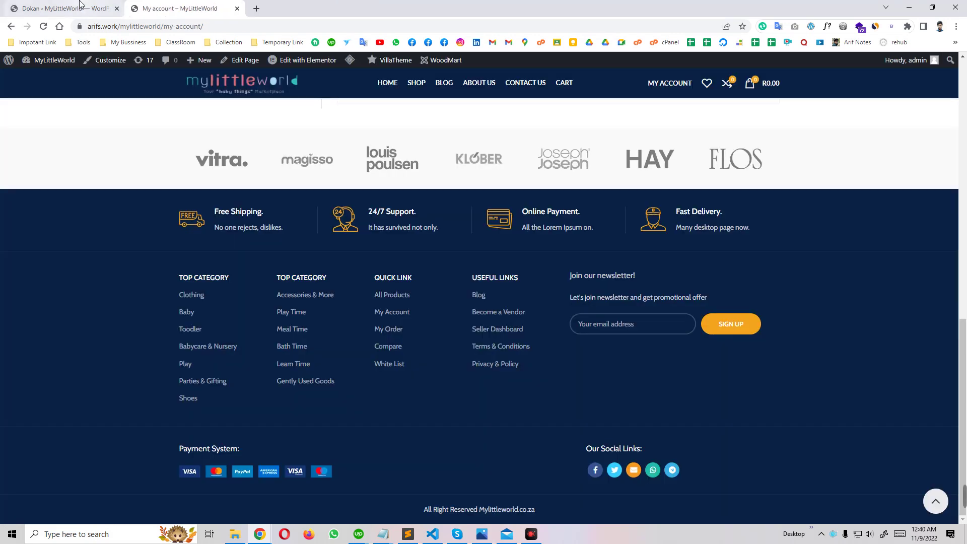
{"action": "left_click", "coordinate": [66, 8]}
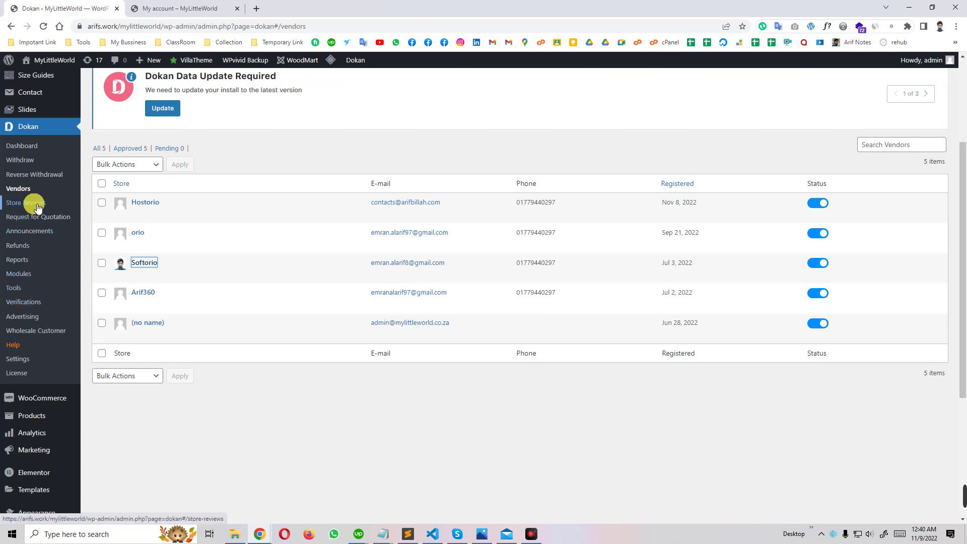
Open Dokan Settings and scroll through the General tab down to Selling Options.
{"action": "left_click", "coordinate": [33, 360]}
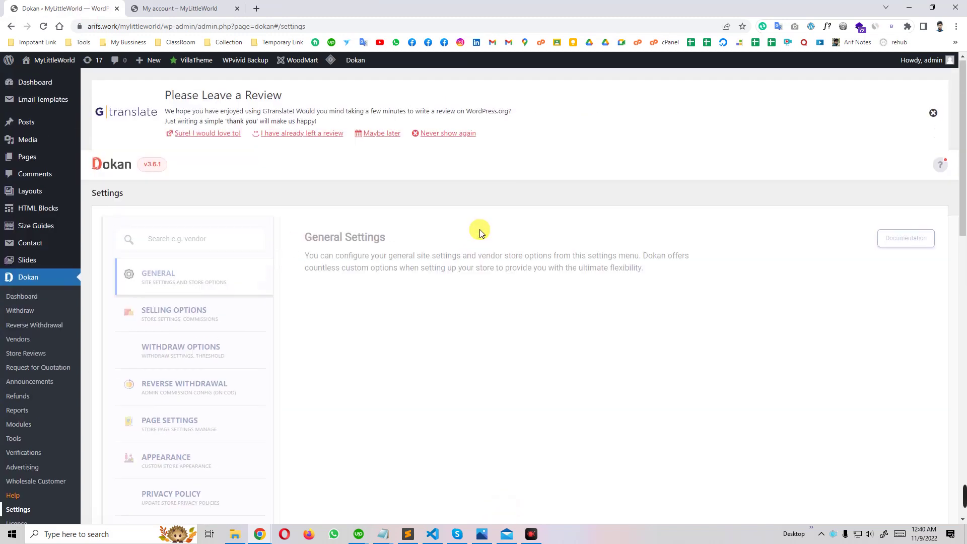
{"action": "scroll", "coordinate": [478, 228], "scroll_direction": "down", "scroll_amount": 3}
{"action": "scroll", "coordinate": [617, 321], "scroll_direction": "down", "scroll_amount": 2}
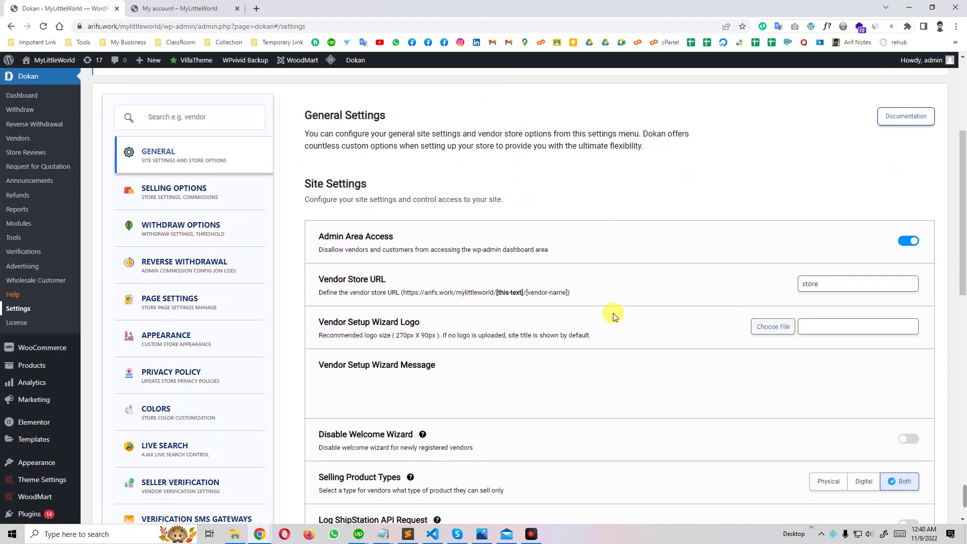
{"action": "scroll", "coordinate": [599, 278], "scroll_direction": "down", "scroll_amount": 1}
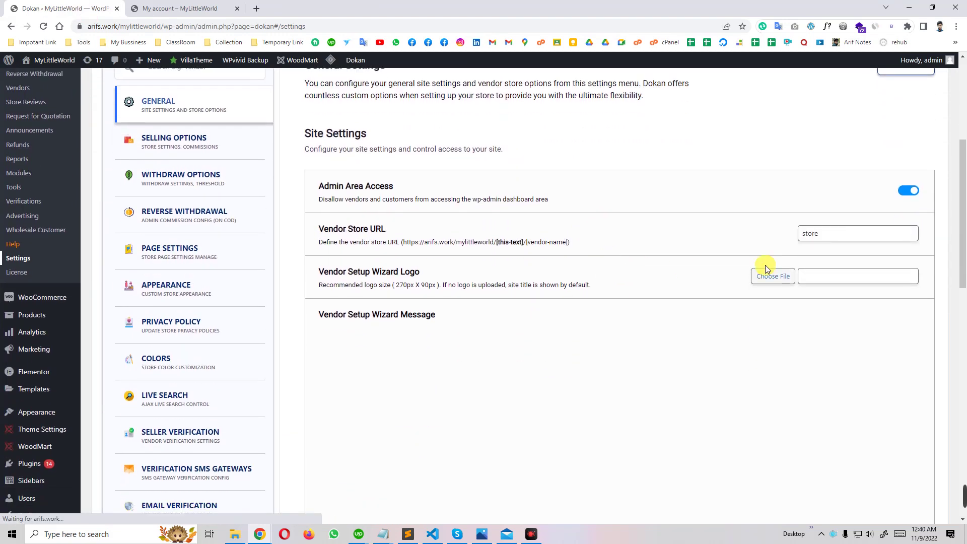
{"action": "scroll", "coordinate": [889, 349], "scroll_direction": "down", "scroll_amount": 2}
{"action": "scroll", "coordinate": [888, 349], "scroll_direction": "down", "scroll_amount": 3}
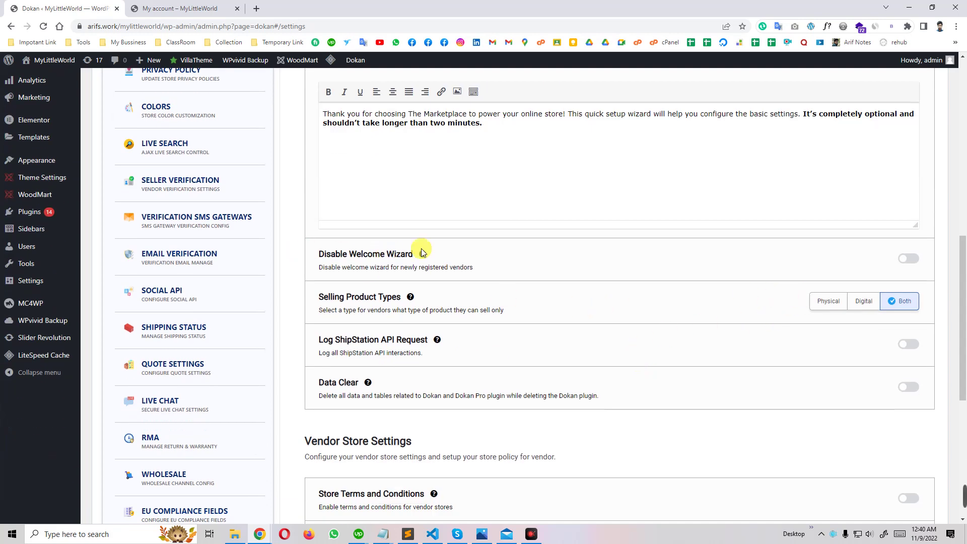
{"action": "scroll", "coordinate": [438, 267], "scroll_direction": "down", "scroll_amount": 4}
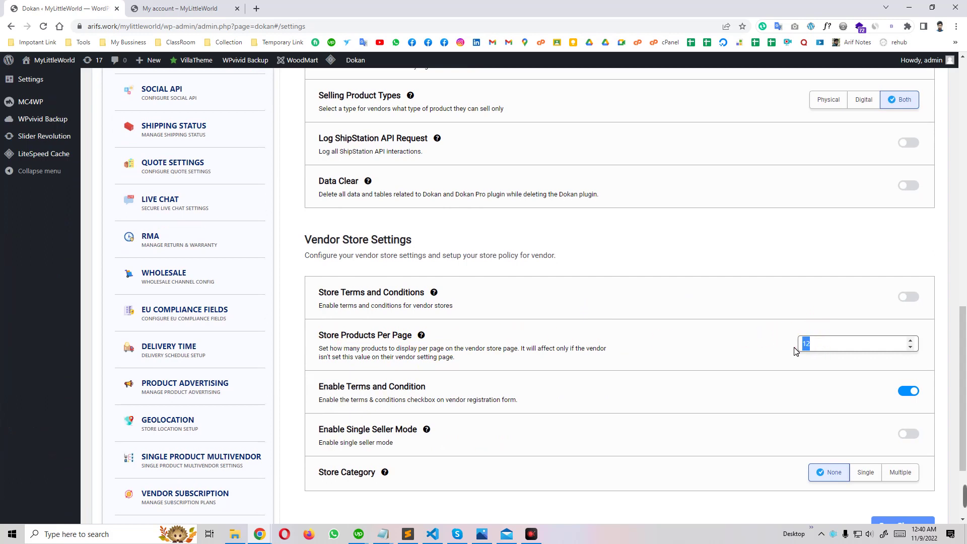
{"action": "scroll", "coordinate": [780, 355], "scroll_direction": "down", "scroll_amount": 3}
{"action": "scroll", "coordinate": [581, 313], "scroll_direction": "up", "scroll_amount": 9}
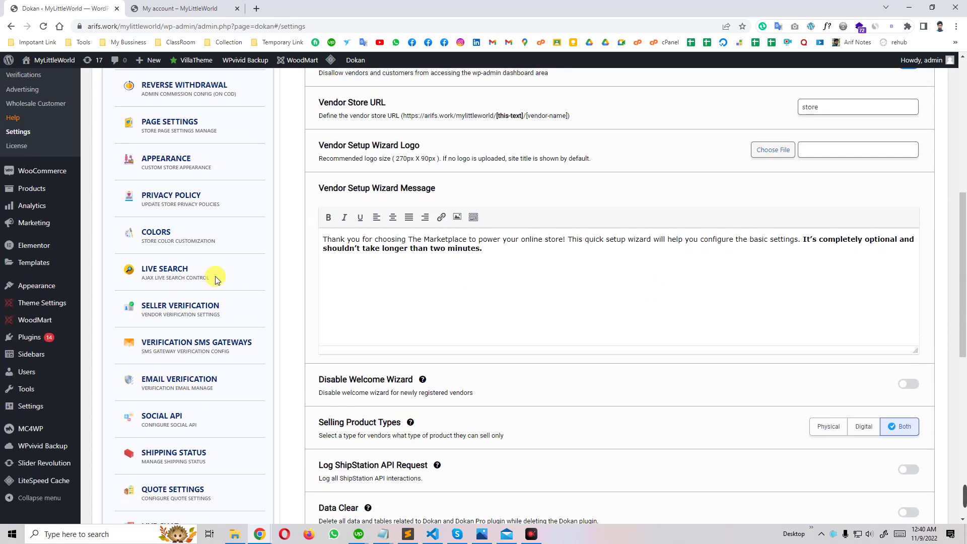
{"action": "scroll", "coordinate": [190, 171], "scroll_direction": "up", "scroll_amount": 3}
In Selling Options, set Commission Type to Percentage and change Admin Commission from 10 to 8.
{"action": "left_click", "coordinate": [176, 112]}
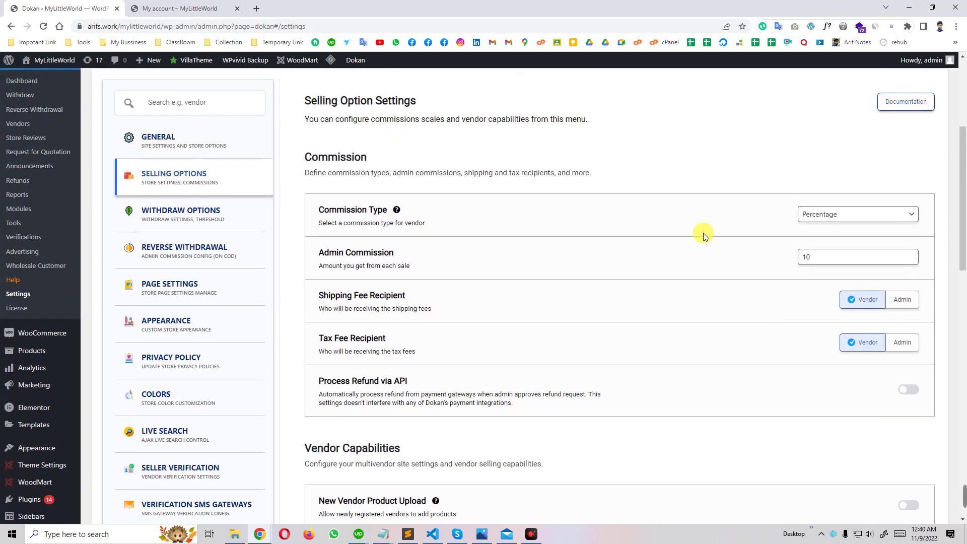
{"action": "left_click_drag", "start_coordinate": [319, 252], "coordinate": [400, 259]}
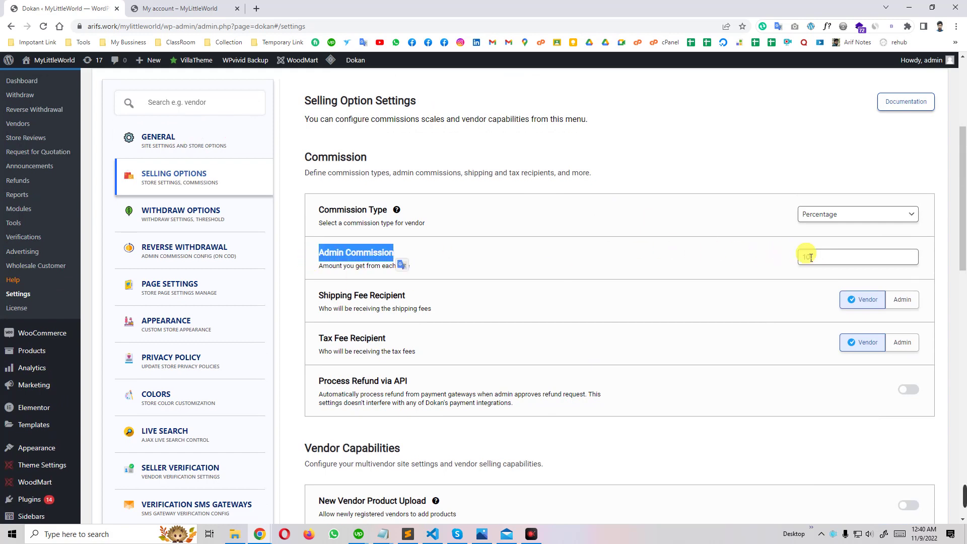
{"action": "left_click_drag", "start_coordinate": [811, 257], "coordinate": [762, 261]}
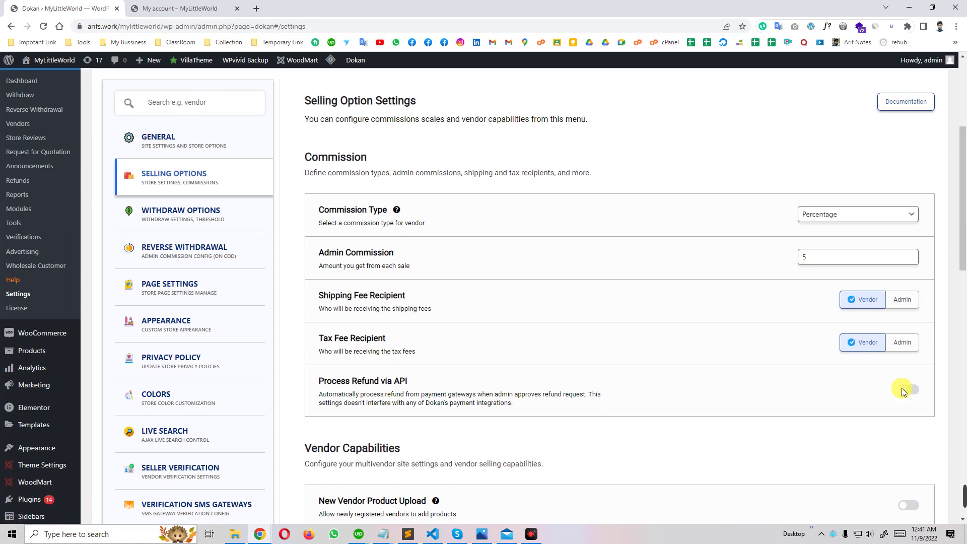
{"action": "left_click", "coordinate": [848, 209]}
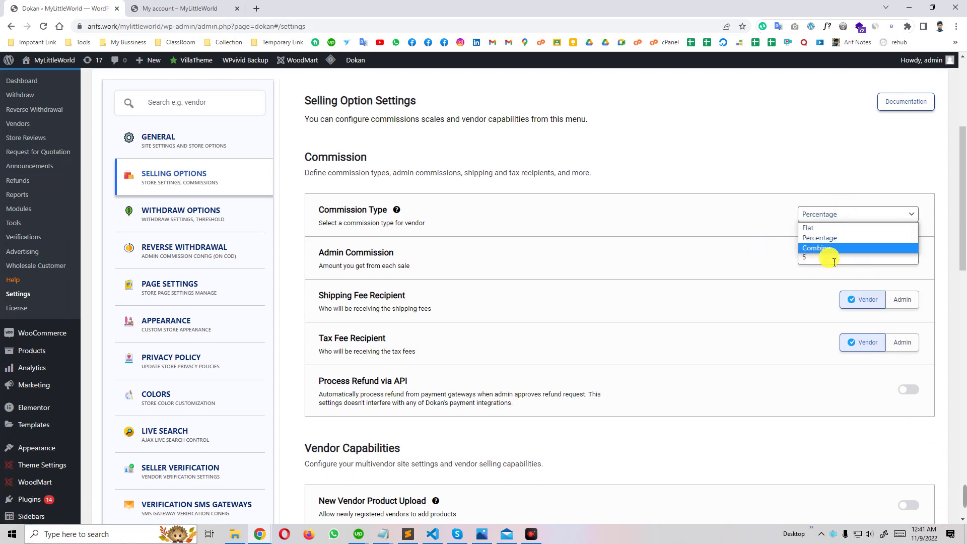
{"action": "left_click", "coordinate": [807, 229]}
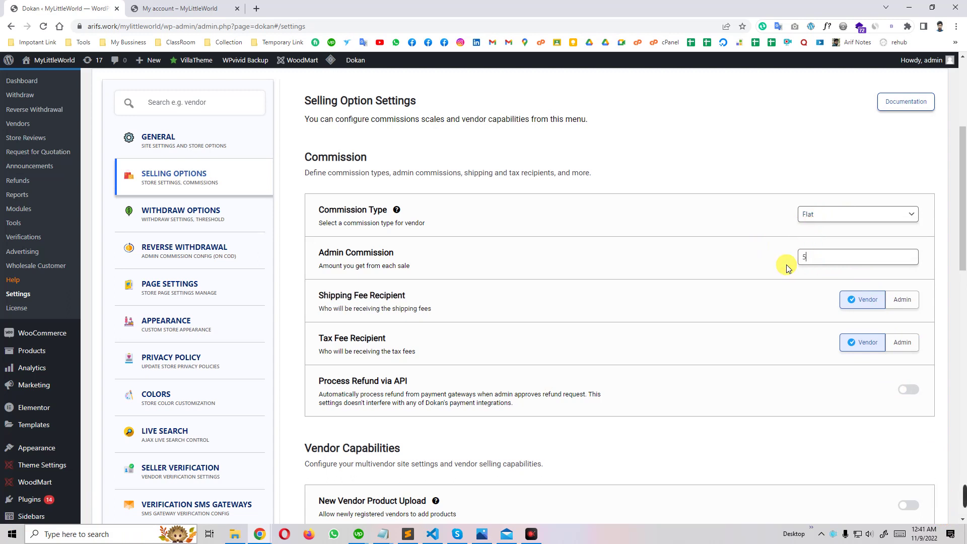
{"action": "left_click", "coordinate": [827, 214]}
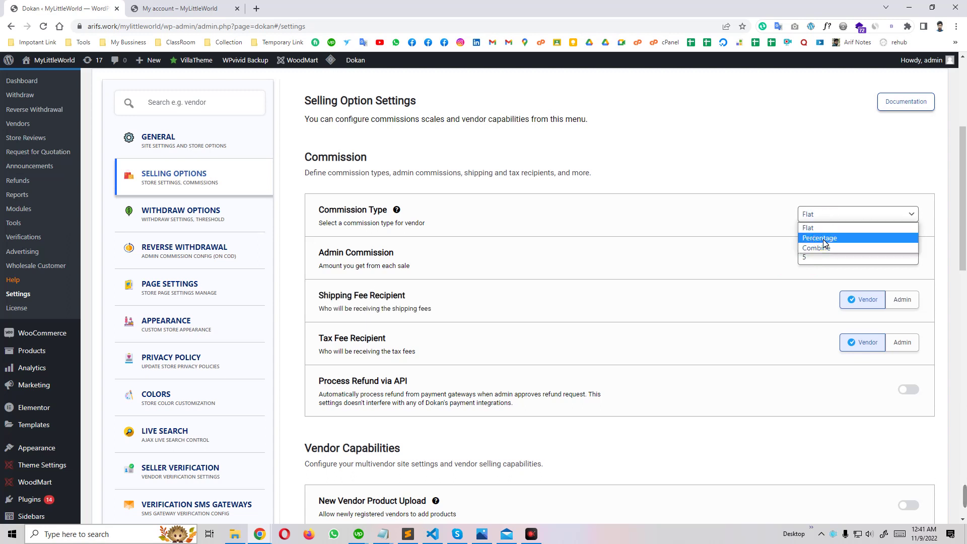
{"action": "left_click", "coordinate": [824, 239]}
{"action": "left_click", "coordinate": [818, 260]}
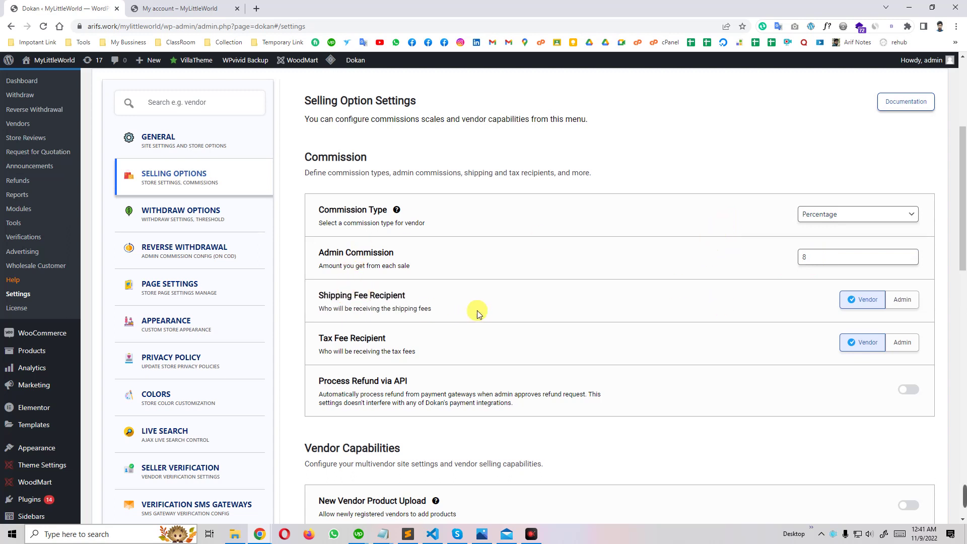
{"action": "scroll", "coordinate": [610, 398], "scroll_direction": "down", "scroll_amount": 4}
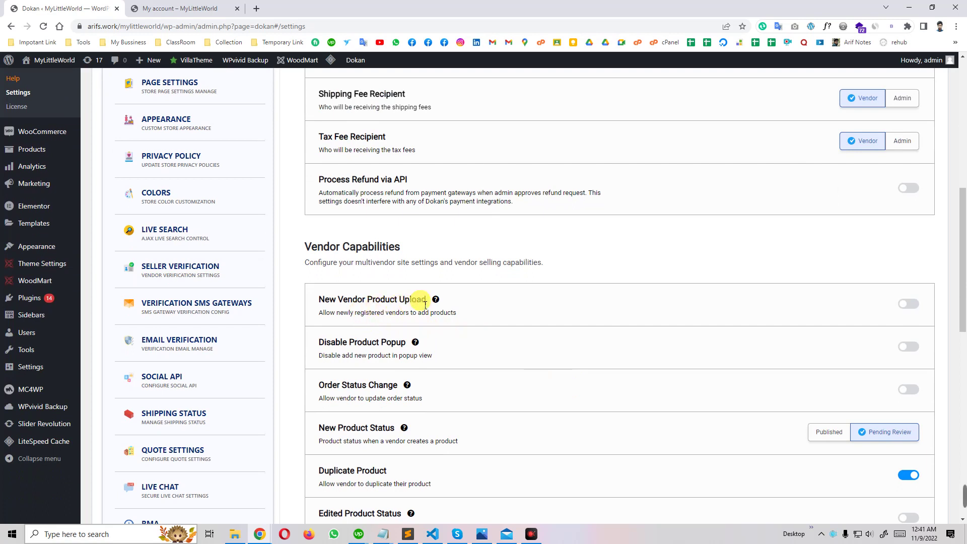
{"action": "triple_click", "coordinate": [346, 301]}
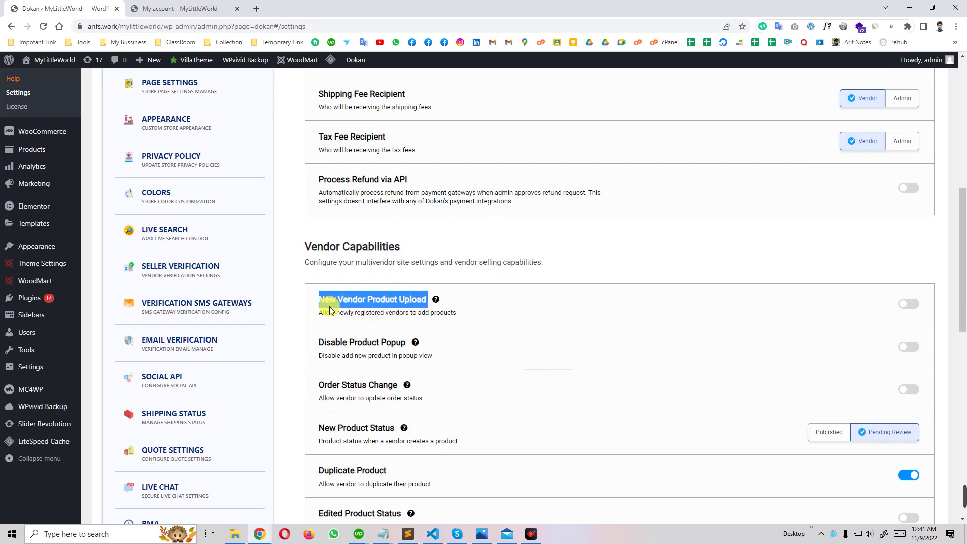
{"action": "left_click", "coordinate": [912, 305]}
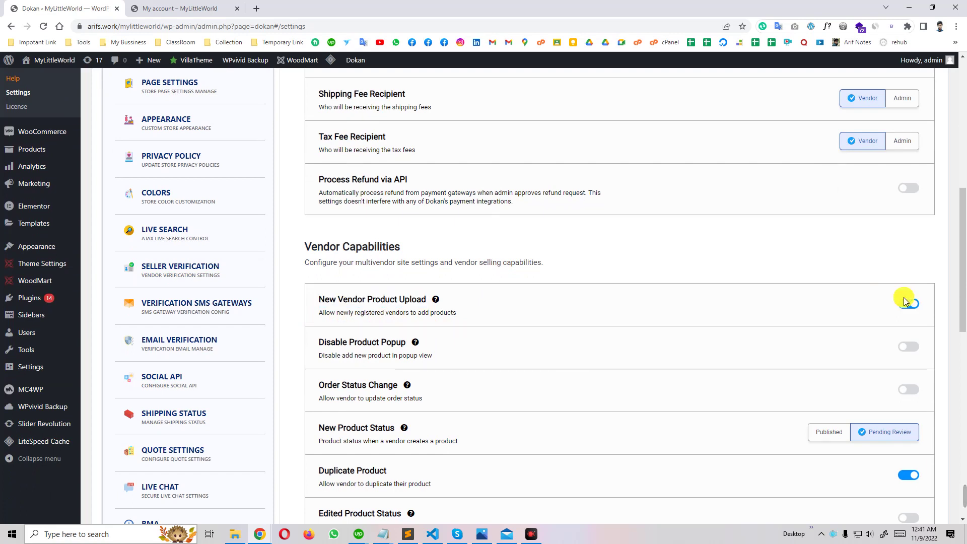
{"action": "left_click", "coordinate": [906, 307]}
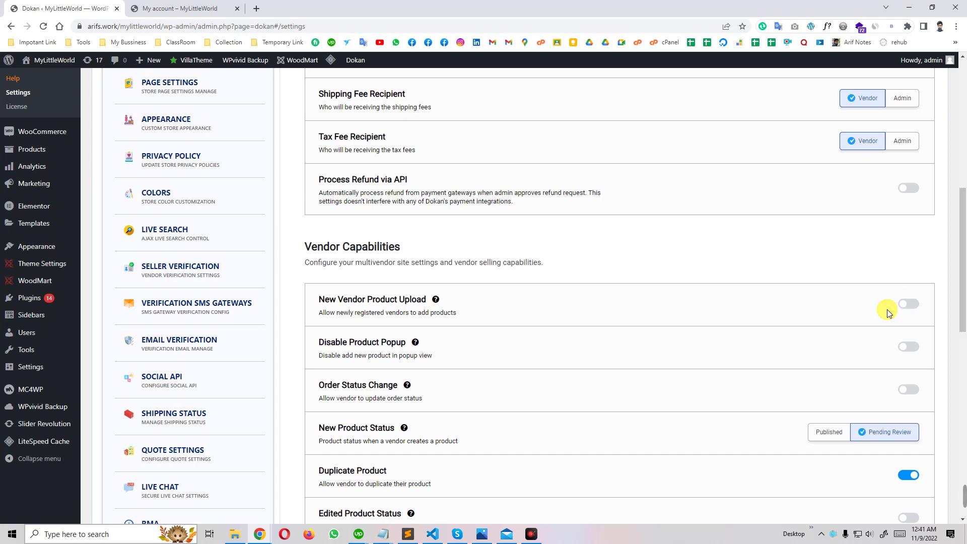
{"action": "scroll", "coordinate": [443, 389], "scroll_direction": "down", "scroll_amount": 1}
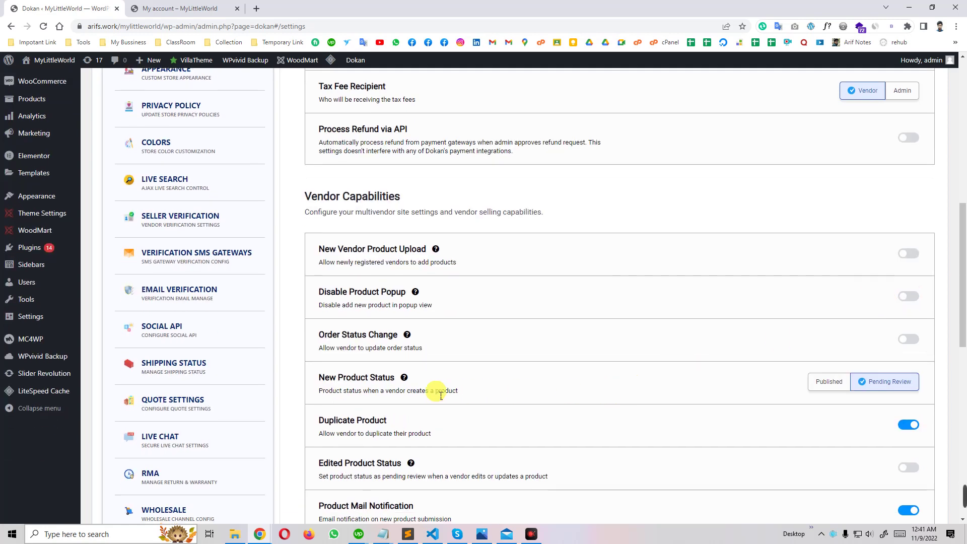
{"action": "scroll", "coordinate": [460, 177], "scroll_direction": "down", "scroll_amount": 3}
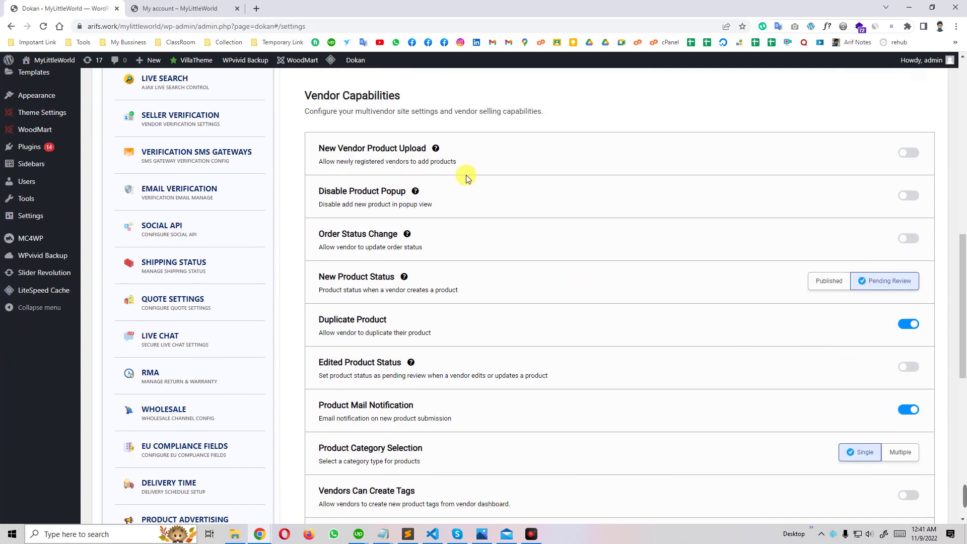
{"action": "scroll", "coordinate": [317, 448], "scroll_direction": "down", "scroll_amount": 1}
{"action": "scroll", "coordinate": [384, 346], "scroll_direction": "down", "scroll_amount": 7}
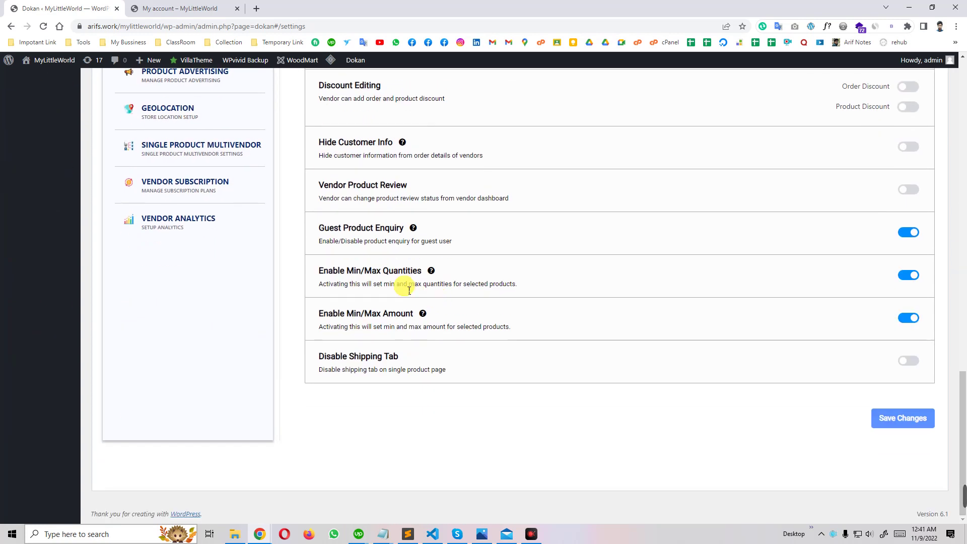
{"action": "scroll", "coordinate": [405, 277], "scroll_direction": "up", "scroll_amount": 4}
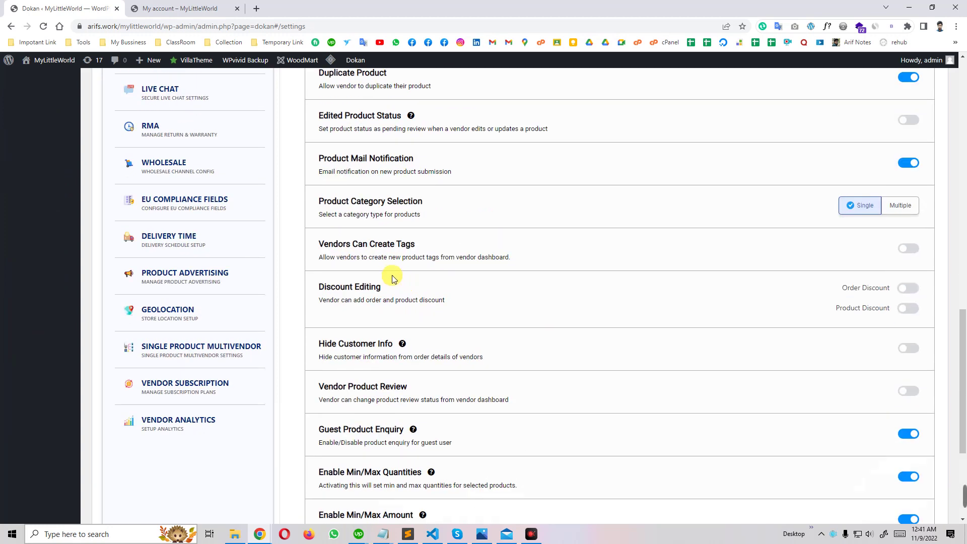
{"action": "scroll", "coordinate": [388, 277], "scroll_direction": "up", "scroll_amount": 14}
{"action": "scroll", "coordinate": [84, 198], "scroll_direction": "up", "scroll_amount": 1}
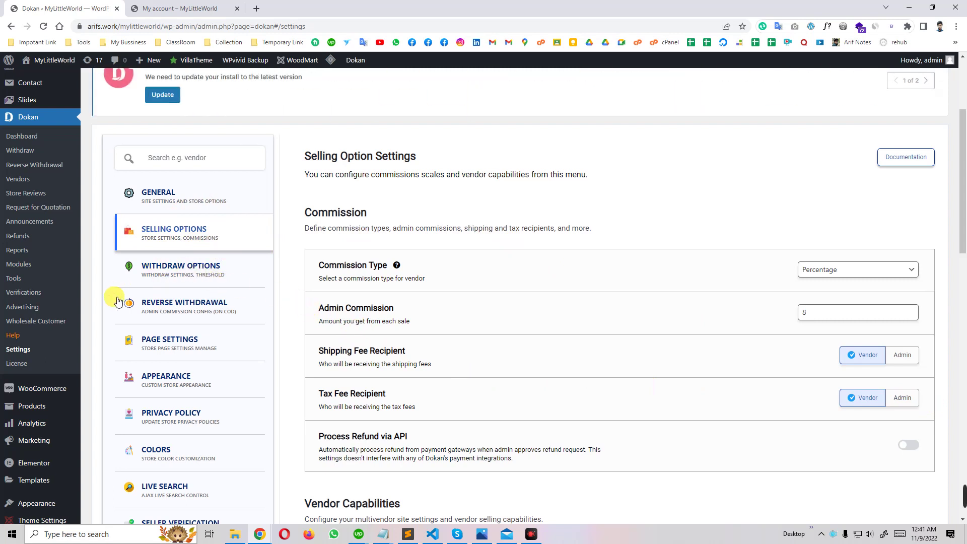
{"action": "scroll", "coordinate": [110, 303], "scroll_direction": "down", "scroll_amount": 1}
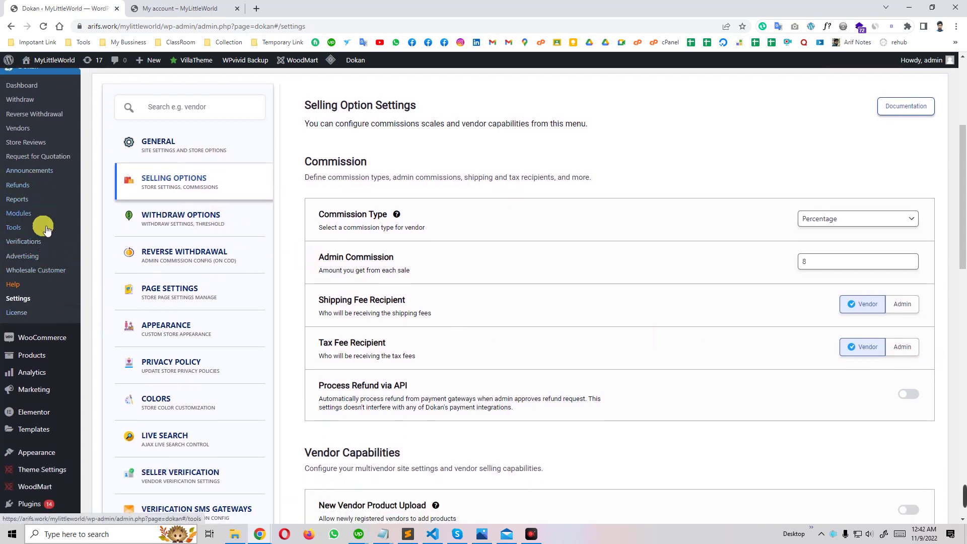
{"action": "scroll", "coordinate": [44, 233], "scroll_direction": "down", "scroll_amount": 1}
{"action": "scroll", "coordinate": [44, 233], "scroll_direction": "up", "scroll_amount": 2}
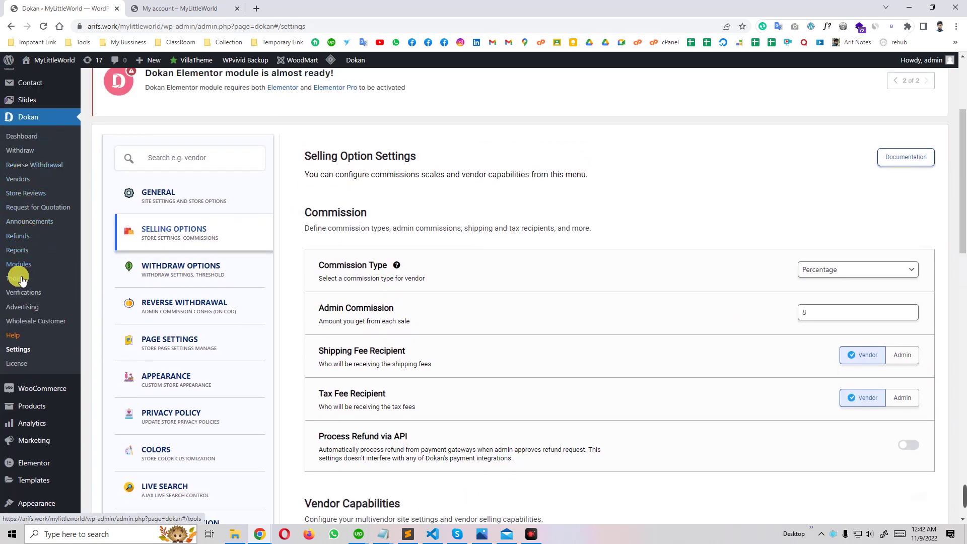
{"action": "scroll", "coordinate": [41, 373], "scroll_direction": "down", "scroll_amount": 1}
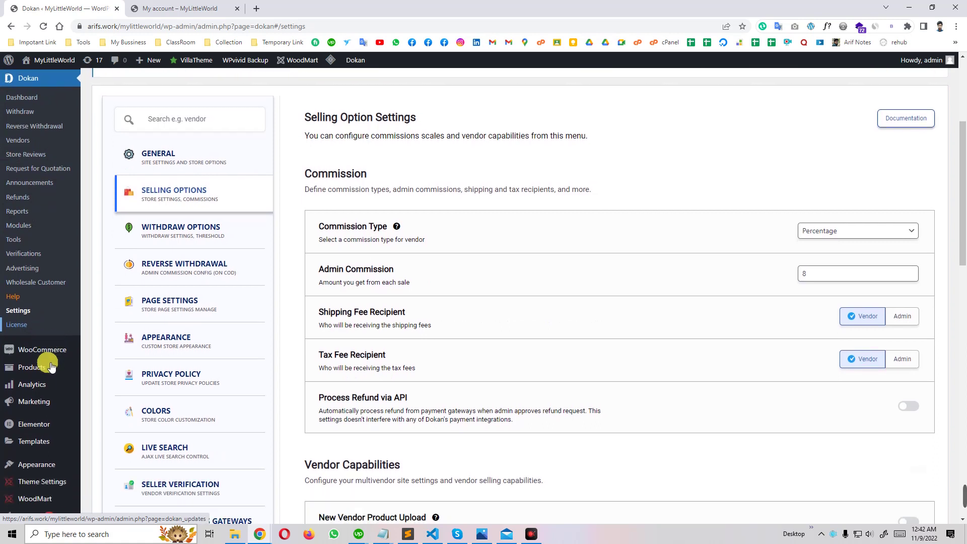
{"action": "mouse_move", "coordinate": [45, 340]}
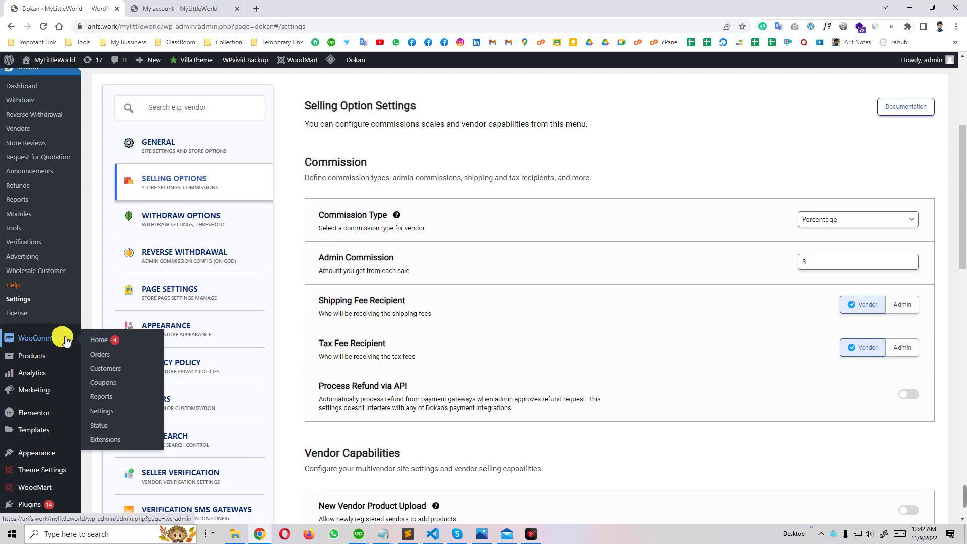
Open the WooCommerce Orders list showing one completed order worth R2,060.00.
{"action": "left_click", "coordinate": [102, 354]}
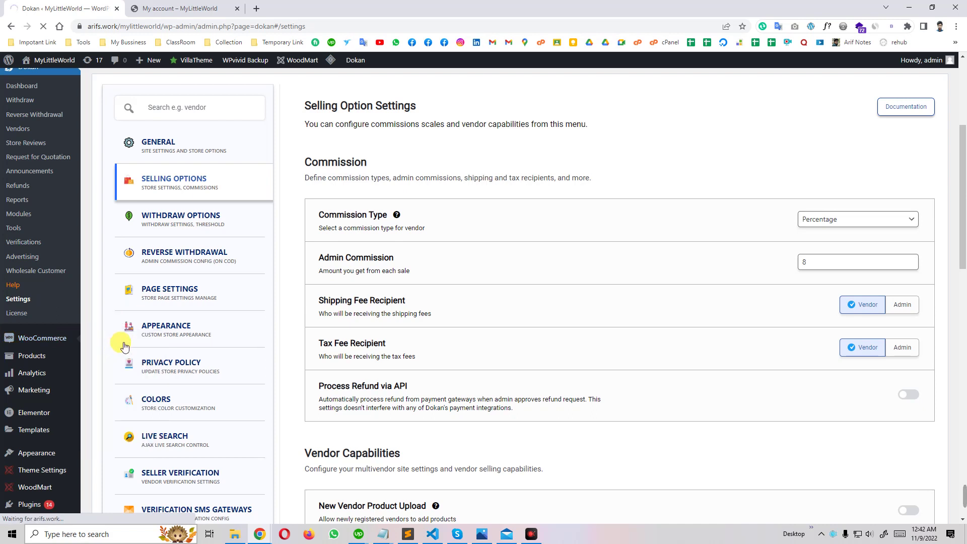
{"action": "scroll", "coordinate": [101, 322], "scroll_direction": "down", "scroll_amount": 1}
{"action": "scroll", "coordinate": [86, 309], "scroll_direction": "up", "scroll_amount": 2}
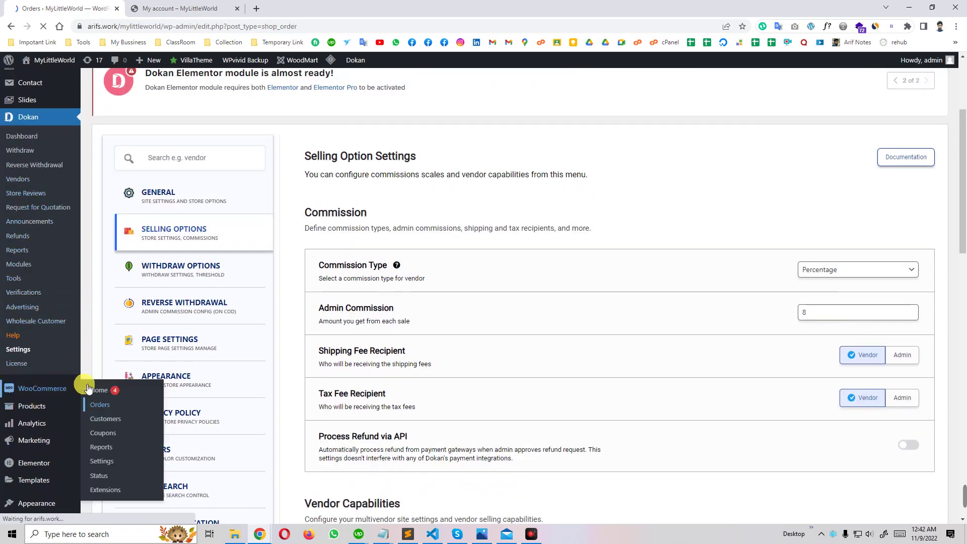
{"action": "left_click", "coordinate": [96, 407]}
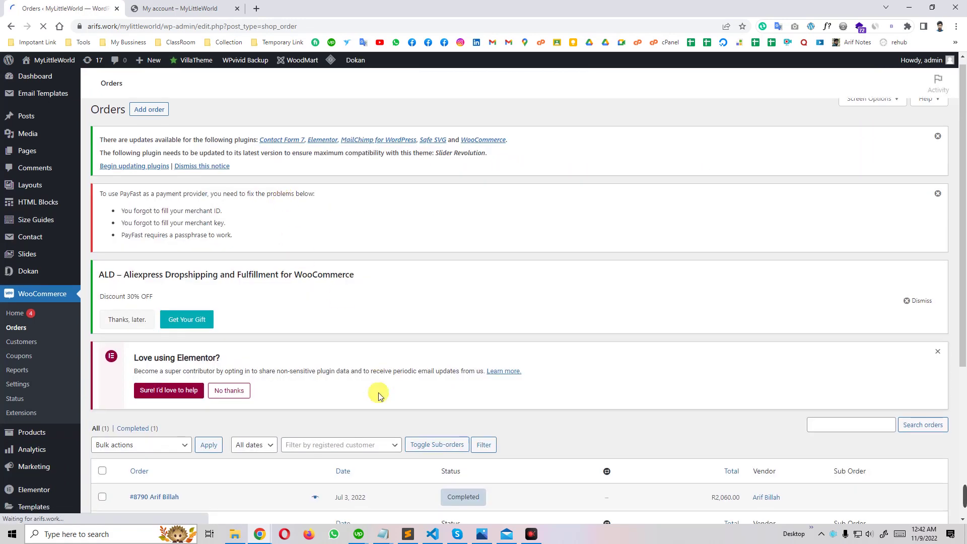
Preview the completed order's billing and shipping details, then close the preview.
{"action": "scroll", "coordinate": [353, 368], "scroll_direction": "down", "scroll_amount": 4}
{"action": "left_click", "coordinate": [315, 302]}
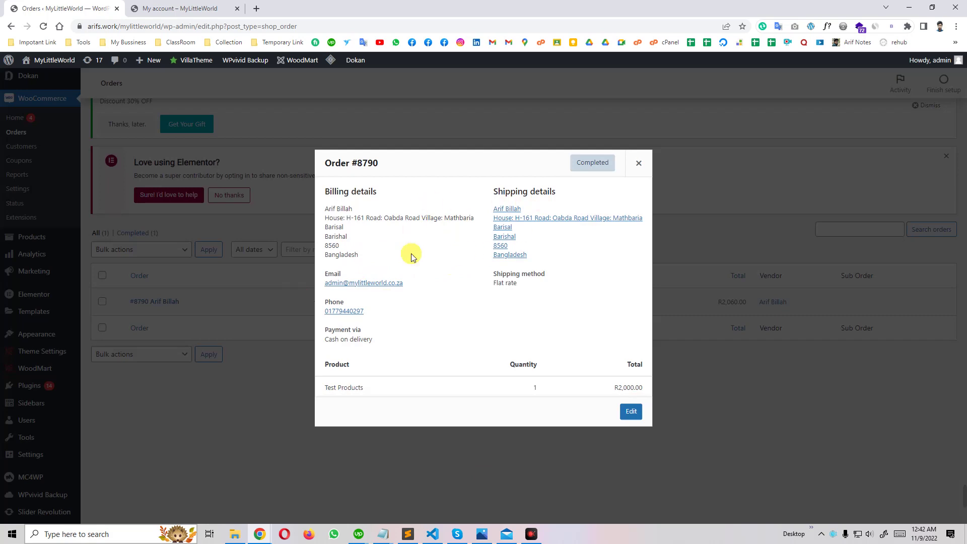
{"action": "left_click_drag", "start_coordinate": [335, 210], "coordinate": [405, 275]}
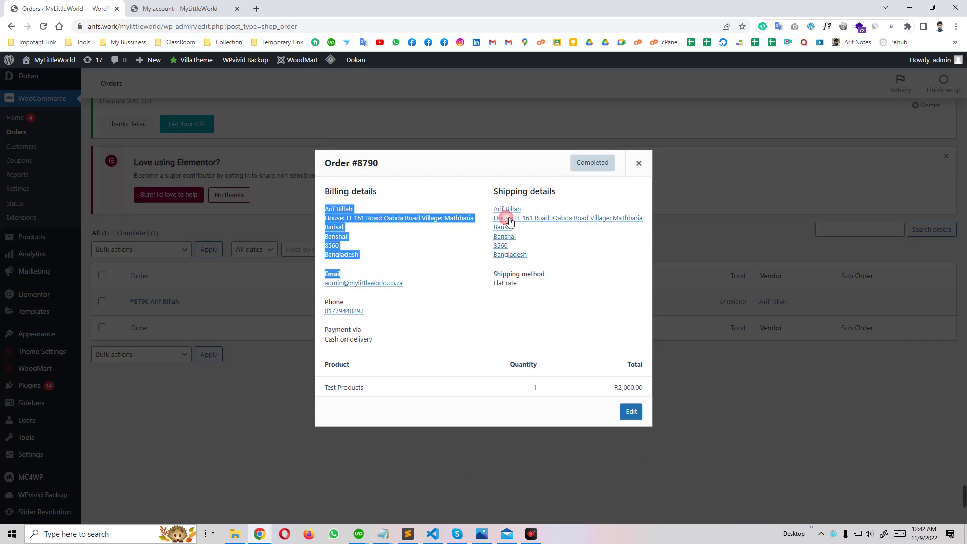
{"action": "left_click", "coordinate": [636, 164]}
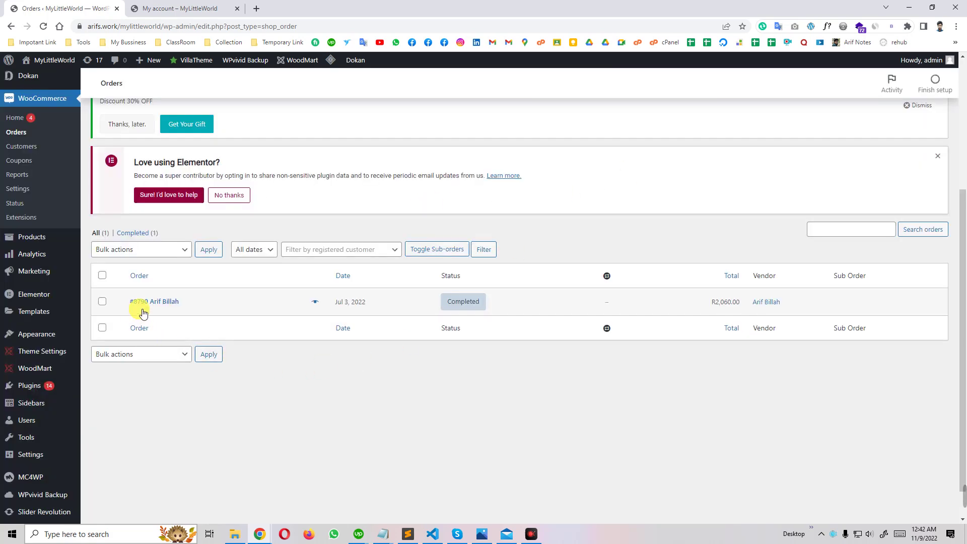
Open the order's full edit page from its order number link.
{"action": "right_click", "coordinate": [160, 304]}
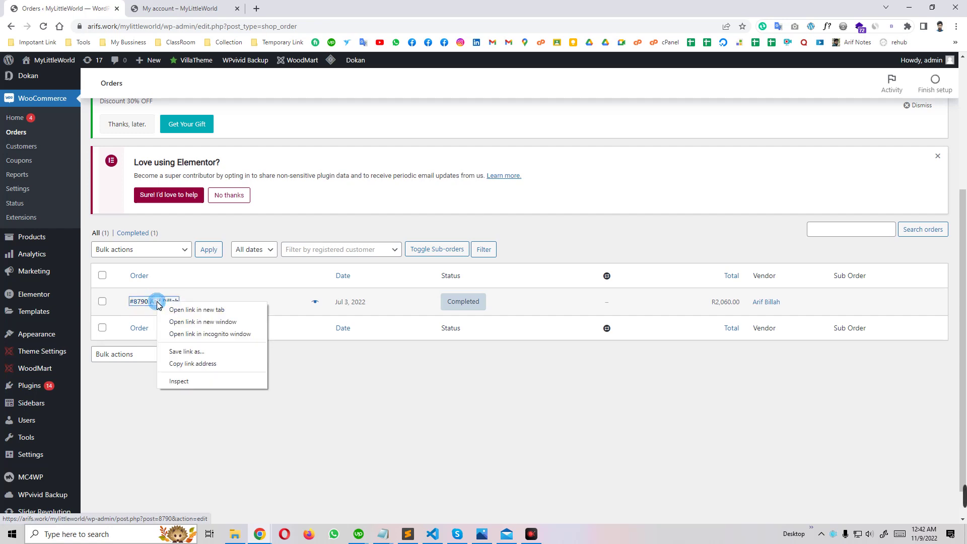
{"action": "left_click", "coordinate": [145, 304]}
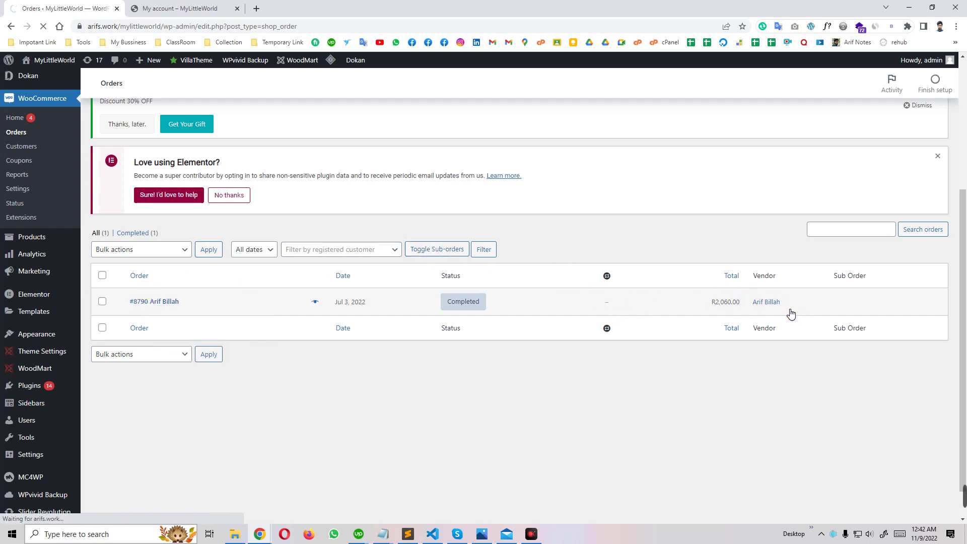
{"action": "left_click_drag", "start_coordinate": [787, 308], "coordinate": [753, 309]}
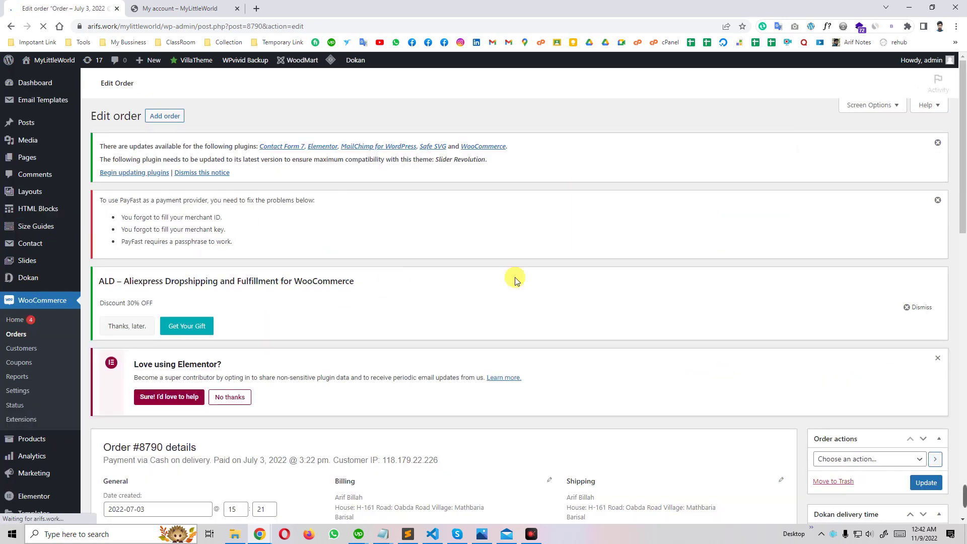
{"action": "scroll", "coordinate": [515, 280], "scroll_direction": "down", "scroll_amount": 4}
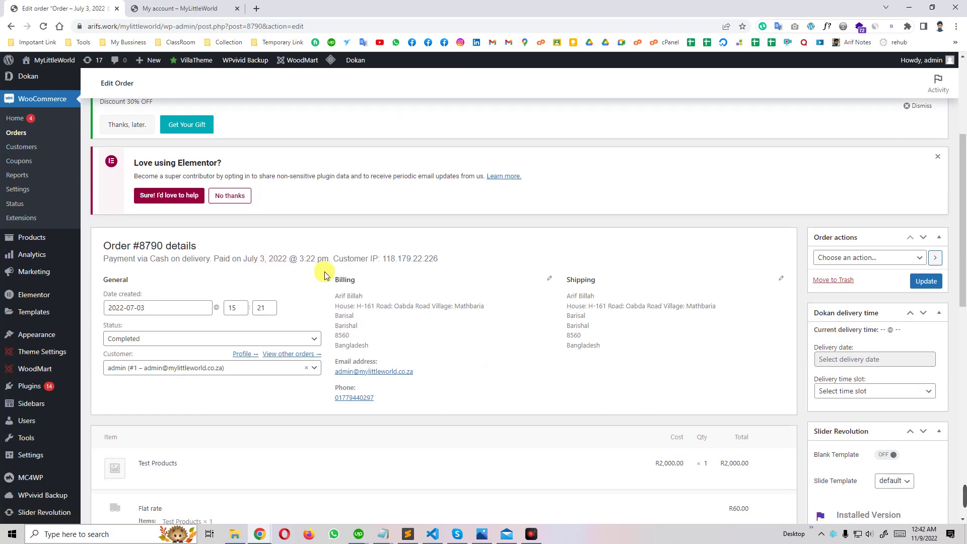
{"action": "scroll", "coordinate": [378, 280], "scroll_direction": "down", "scroll_amount": 4}
{"action": "scroll", "coordinate": [802, 316], "scroll_direction": "up", "scroll_amount": 4}
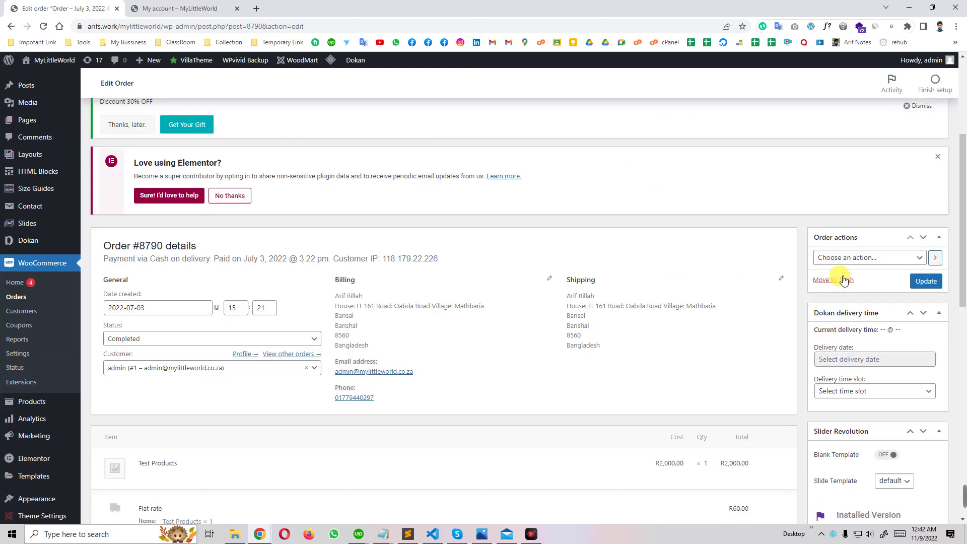
{"action": "left_click", "coordinate": [846, 257]}
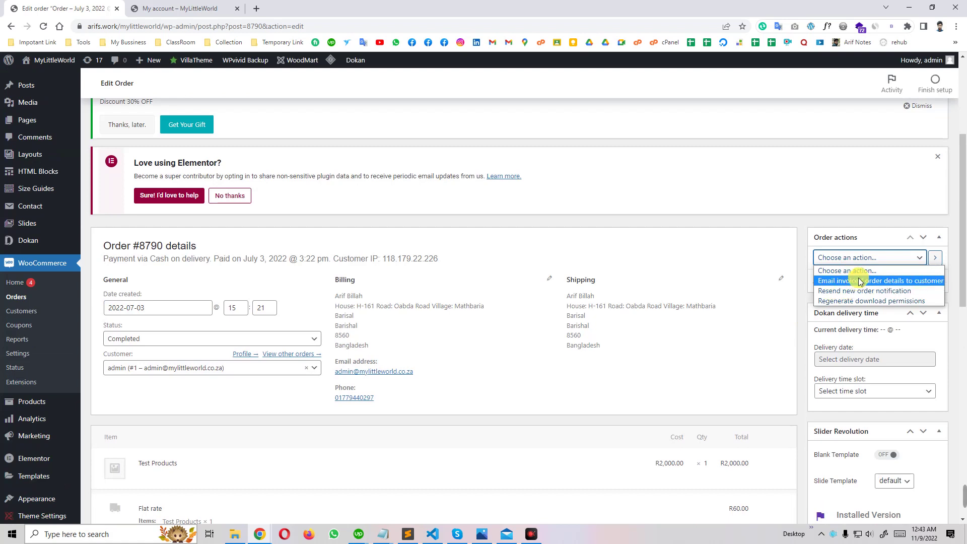
{"action": "left_click", "coordinate": [752, 280]}
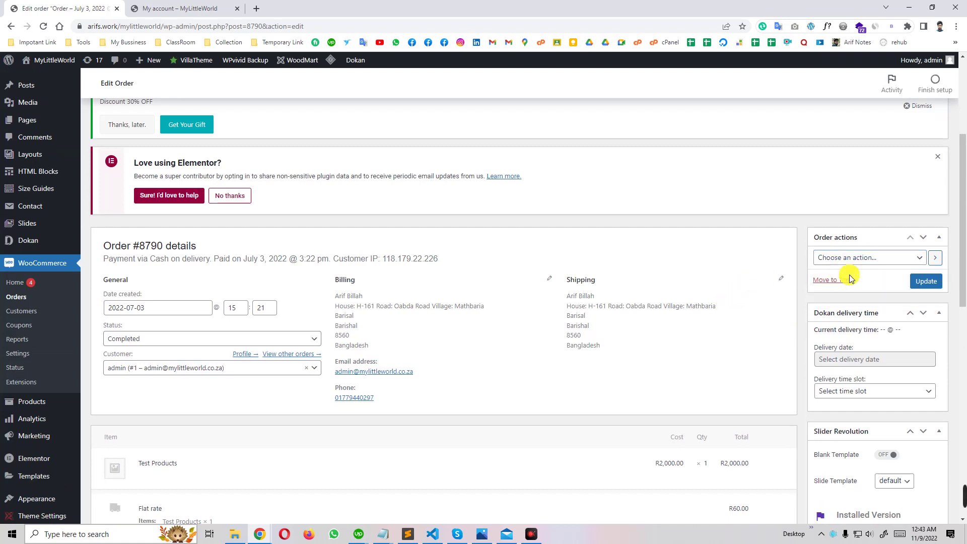
{"action": "scroll", "coordinate": [849, 278], "scroll_direction": "down", "scroll_amount": 1}
{"action": "left_click", "coordinate": [898, 340]}
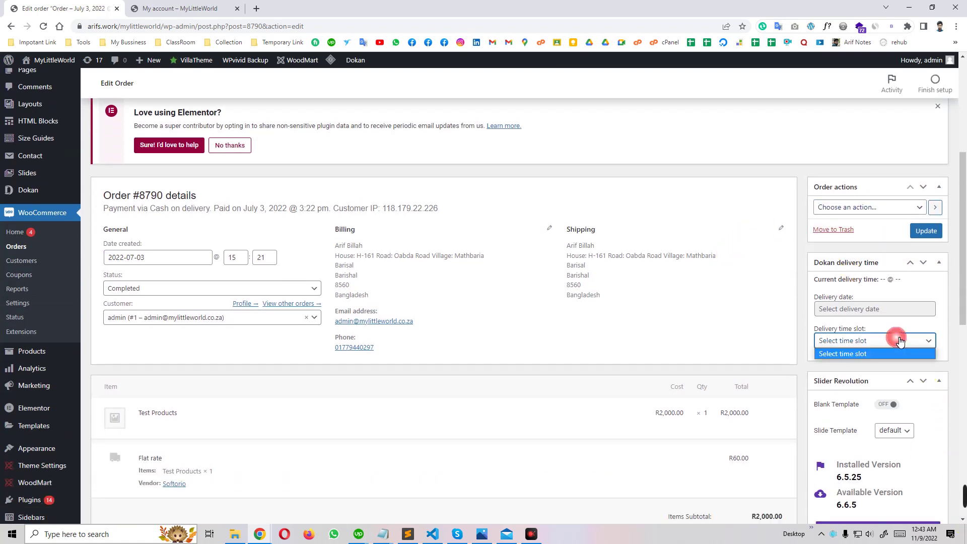
{"action": "left_click", "coordinate": [835, 353]}
{"action": "scroll", "coordinate": [836, 355], "scroll_direction": "down", "scroll_amount": 8}
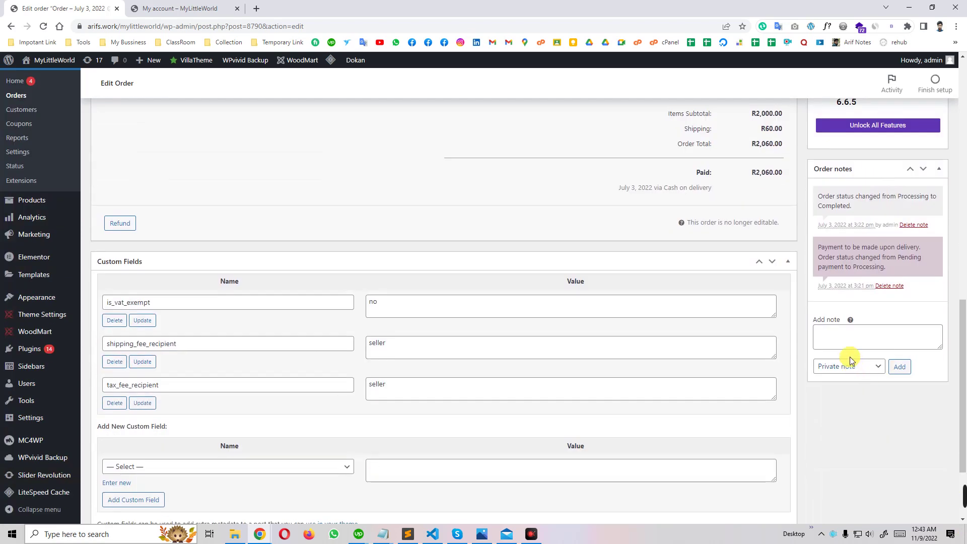
{"action": "left_click", "coordinate": [851, 339]}
{"action": "left_click", "coordinate": [850, 367]}
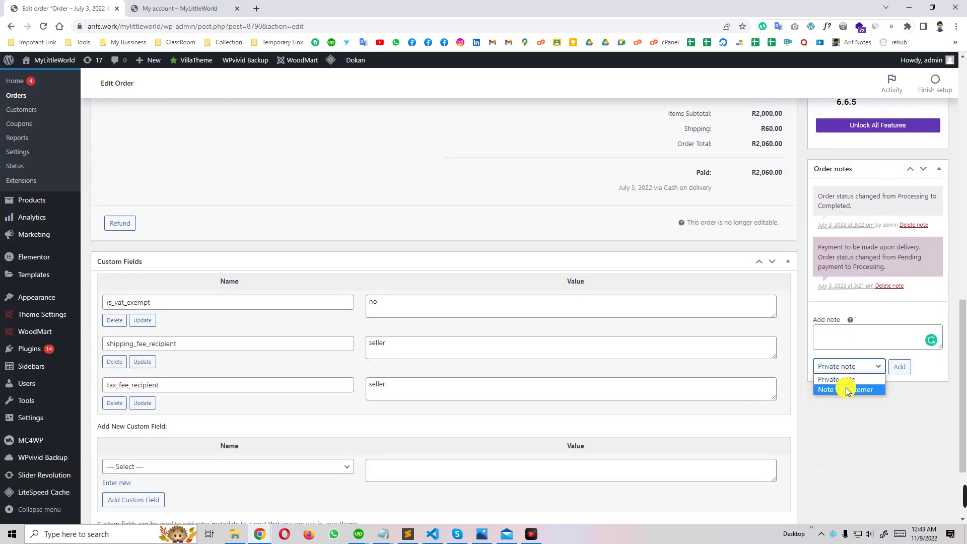
{"action": "left_click", "coordinate": [840, 341]}
{"action": "scroll", "coordinate": [385, 421], "scroll_direction": "down", "scroll_amount": 2}
{"action": "scroll", "coordinate": [356, 423], "scroll_direction": "up", "scroll_amount": 9}
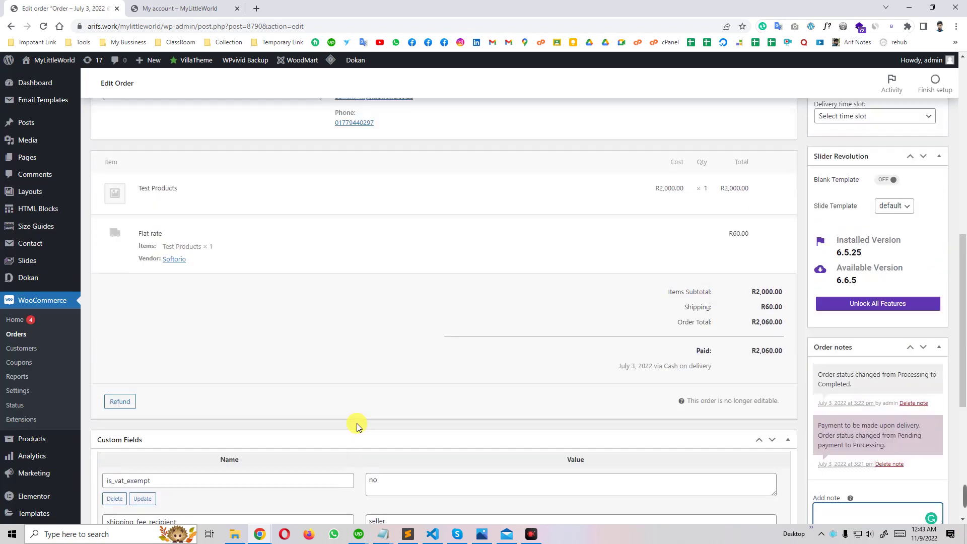
{"action": "scroll", "coordinate": [629, 180], "scroll_direction": "up", "scroll_amount": 3}
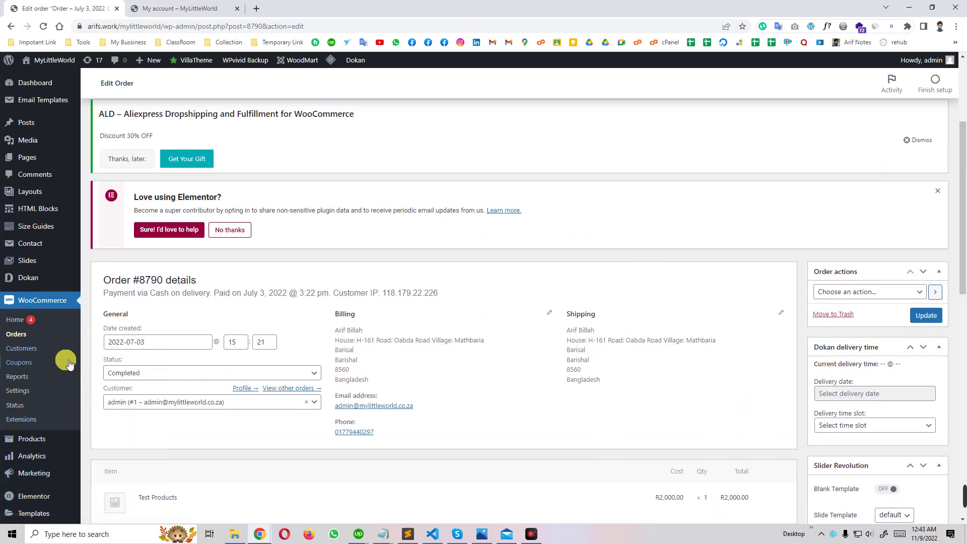
Review the WooCommerce Orders report showing R0.00 sales for the last 7 days, then go to Products.
{"action": "left_click", "coordinate": [42, 379]}
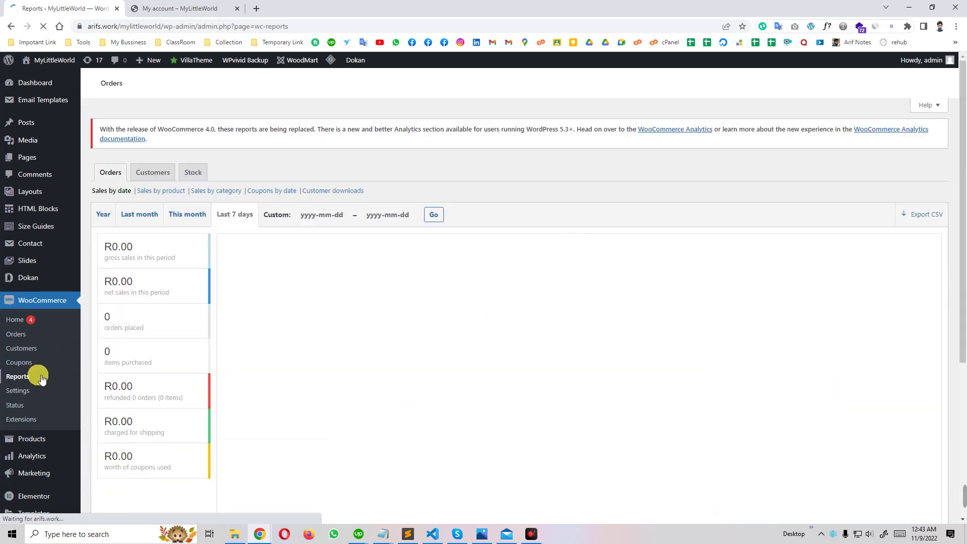
{"action": "scroll", "coordinate": [446, 250], "scroll_direction": "down", "scroll_amount": 4}
{"action": "scroll", "coordinate": [295, 275], "scroll_direction": "down", "scroll_amount": 3}
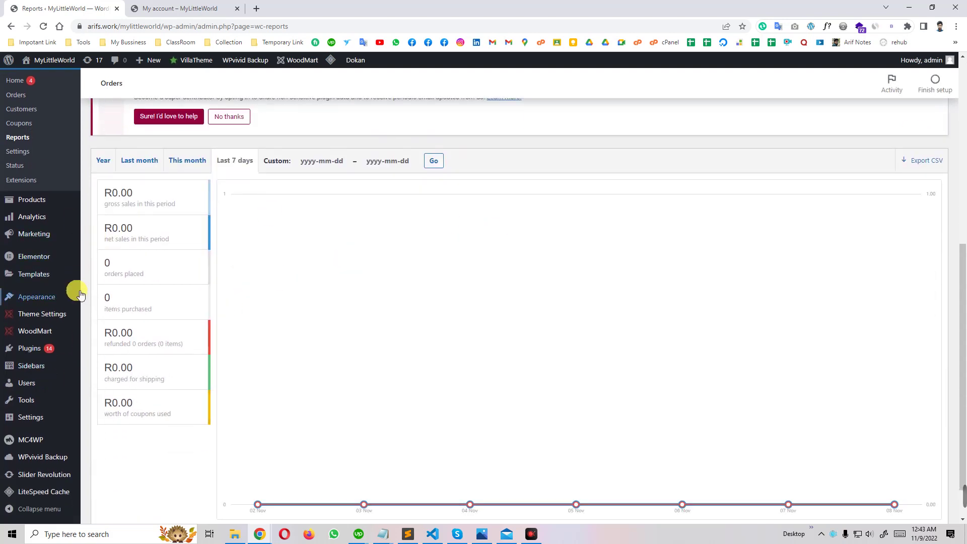
{"action": "mouse_move", "coordinate": [37, 200]}
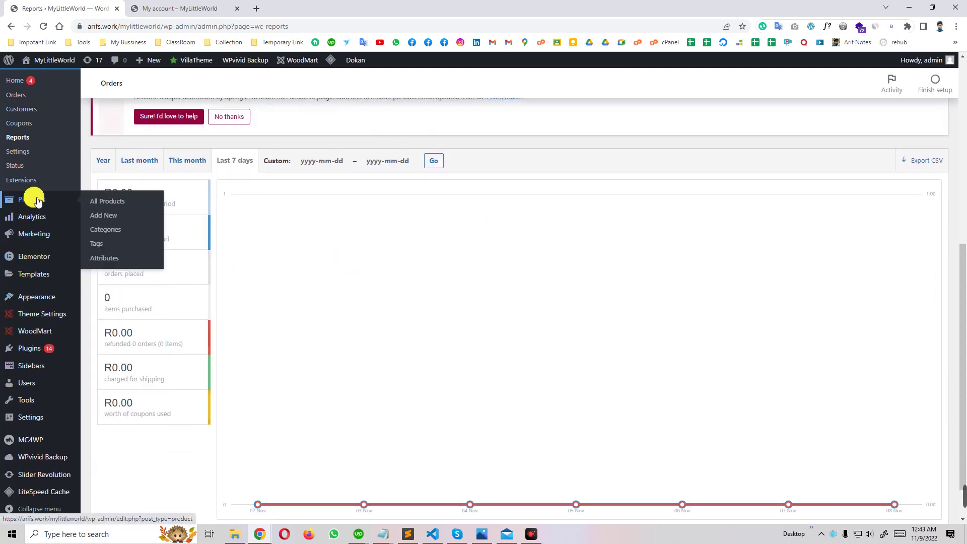
{"action": "left_click", "coordinate": [38, 200]}
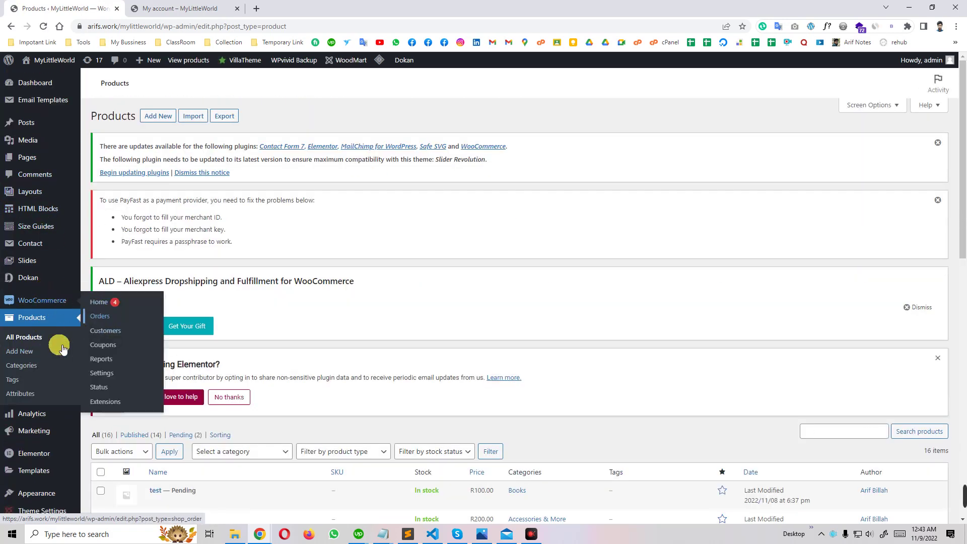
Look through the 16-item product list, including the Eames lounge chair at R399.00.
{"action": "scroll", "coordinate": [373, 352], "scroll_direction": "down", "scroll_amount": 4}
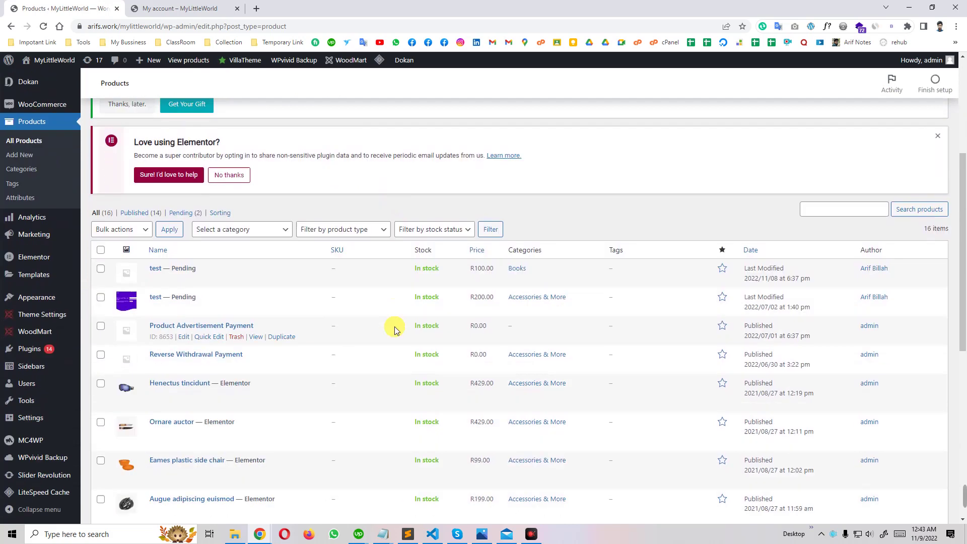
{"action": "scroll", "coordinate": [395, 330], "scroll_direction": "down", "scroll_amount": 5}
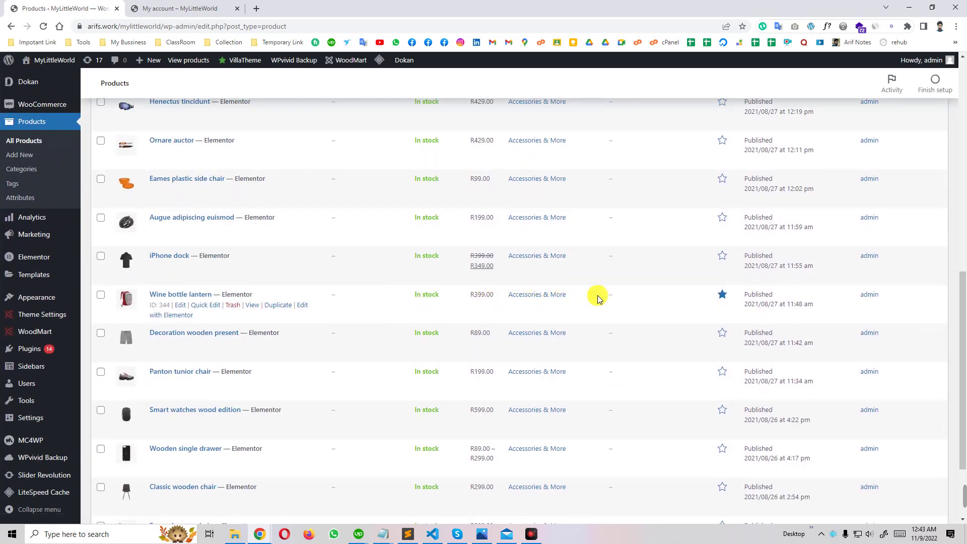
{"action": "scroll", "coordinate": [860, 221], "scroll_direction": "up", "scroll_amount": 3}
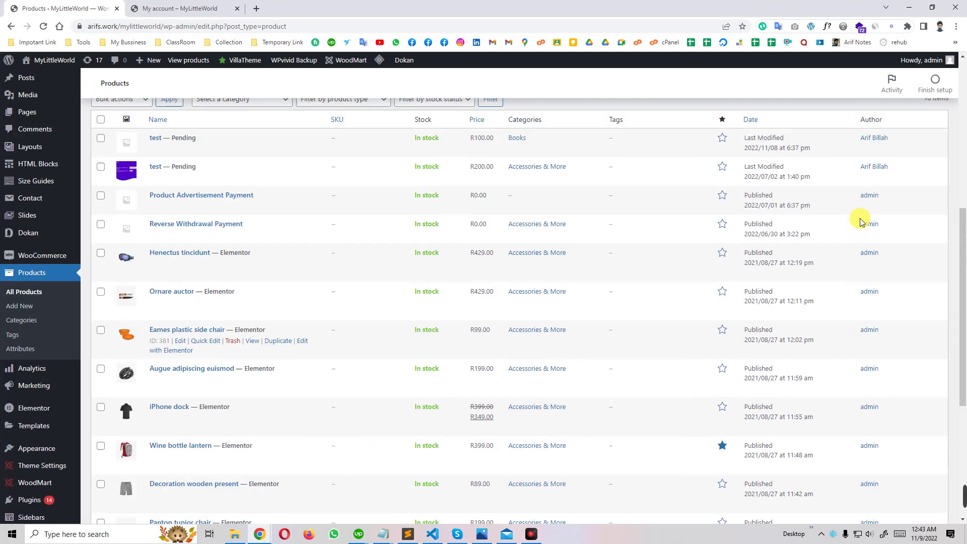
{"action": "scroll", "coordinate": [880, 332], "scroll_direction": "down", "scroll_amount": 5}
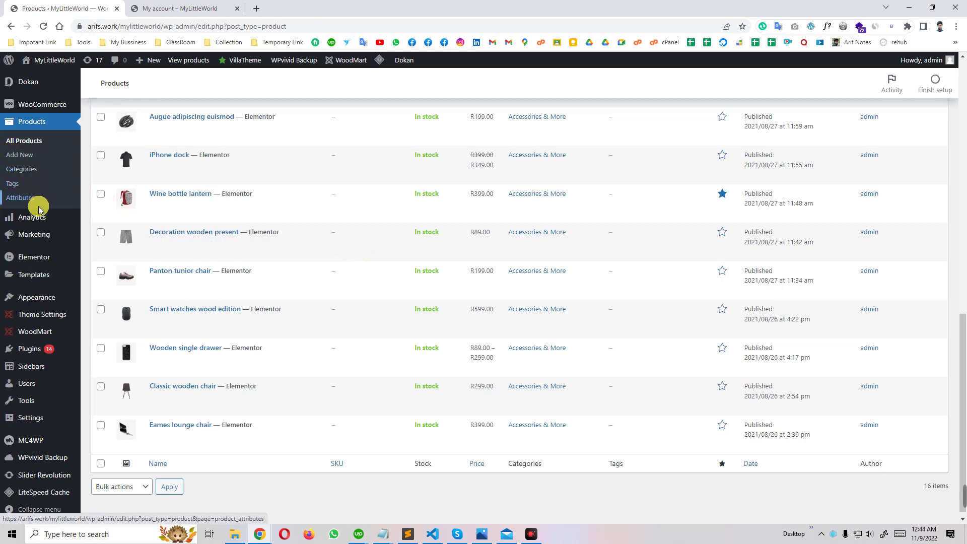
{"action": "mouse_move", "coordinate": [39, 217]}
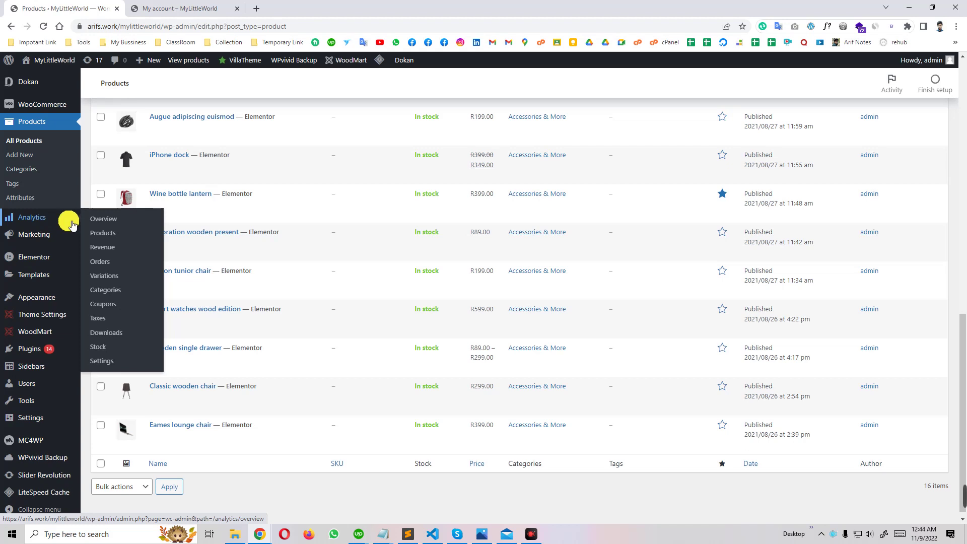
{"action": "mouse_move", "coordinate": [70, 231]}
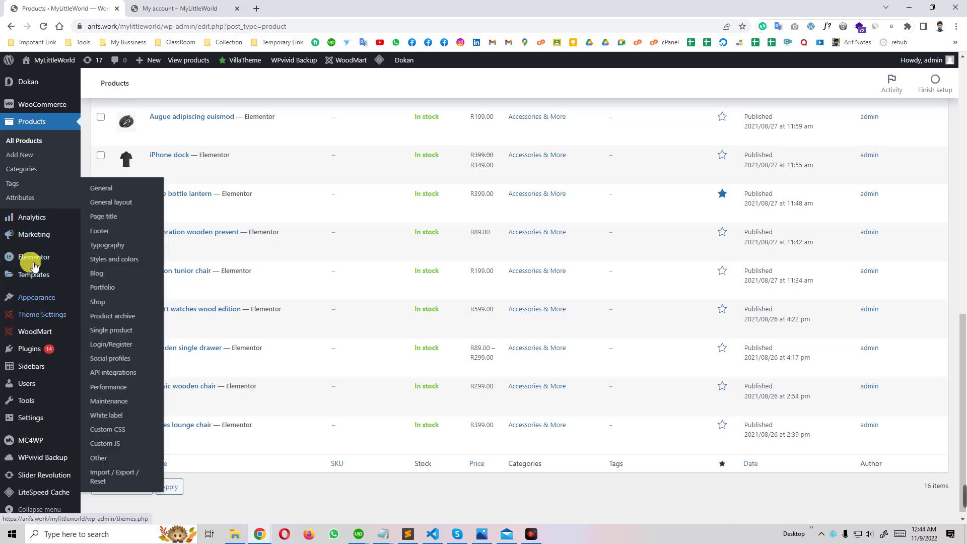
{"action": "mouse_move", "coordinate": [22, 361]}
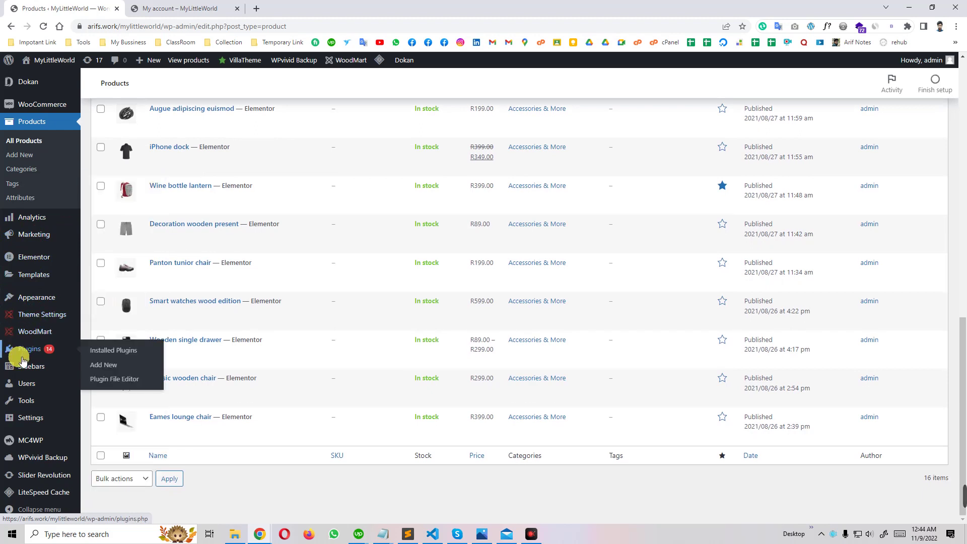
{"action": "mouse_move", "coordinate": [24, 418]}
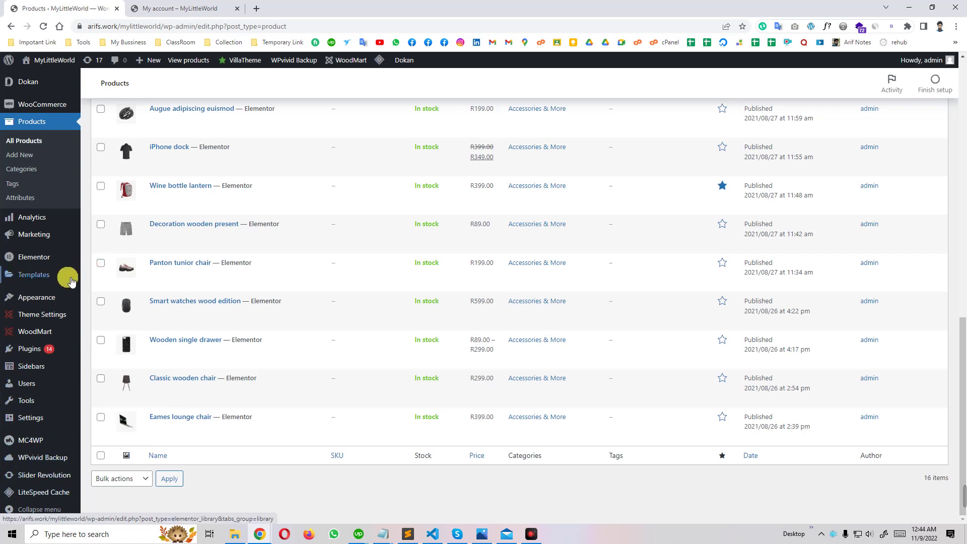
{"action": "scroll", "coordinate": [70, 281], "scroll_direction": "up", "scroll_amount": 5}
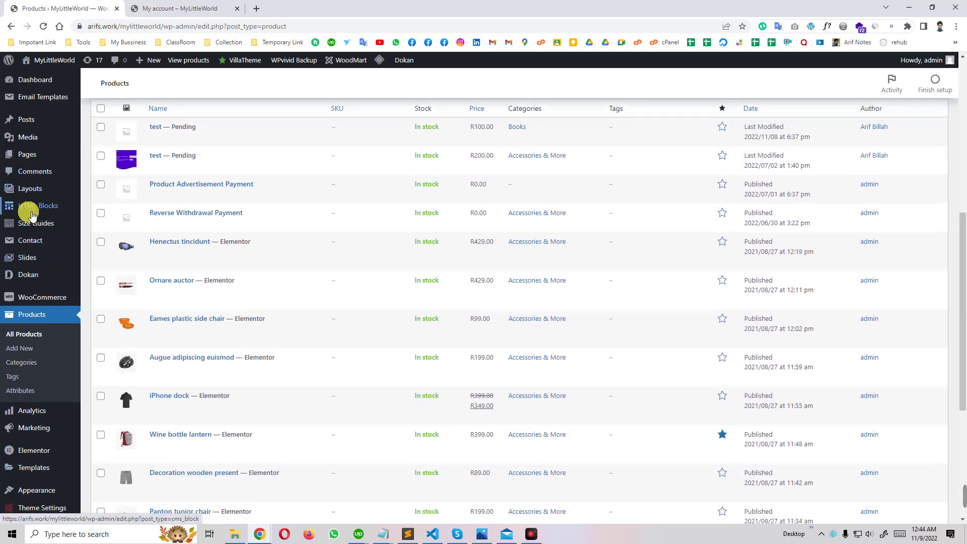
{"action": "scroll", "coordinate": [20, 211], "scroll_direction": "down", "scroll_amount": 2}
{"action": "scroll", "coordinate": [43, 116], "scroll_direction": "up", "scroll_amount": 4}
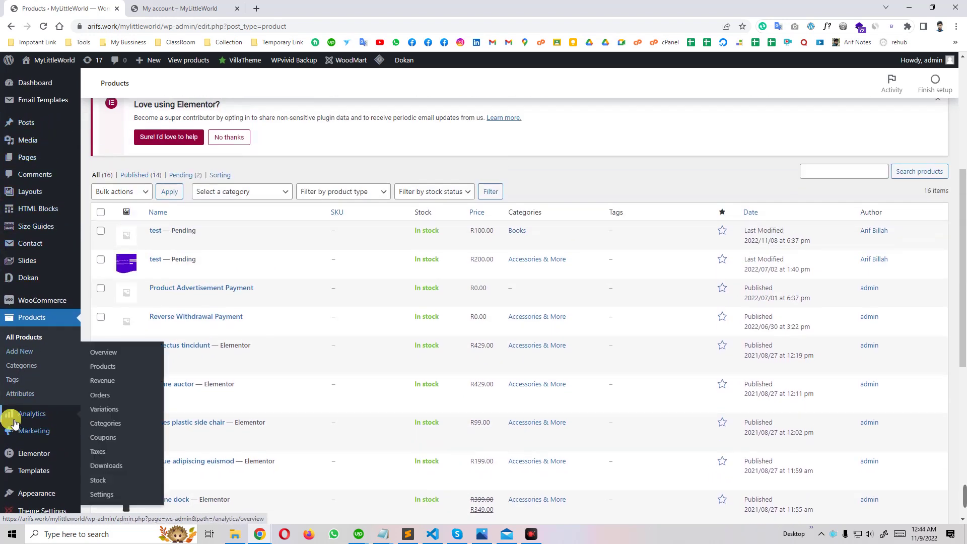
{"action": "scroll", "coordinate": [11, 431], "scroll_direction": "down", "scroll_amount": 3}
{"action": "scroll", "coordinate": [13, 432], "scroll_direction": "up", "scroll_amount": 3}
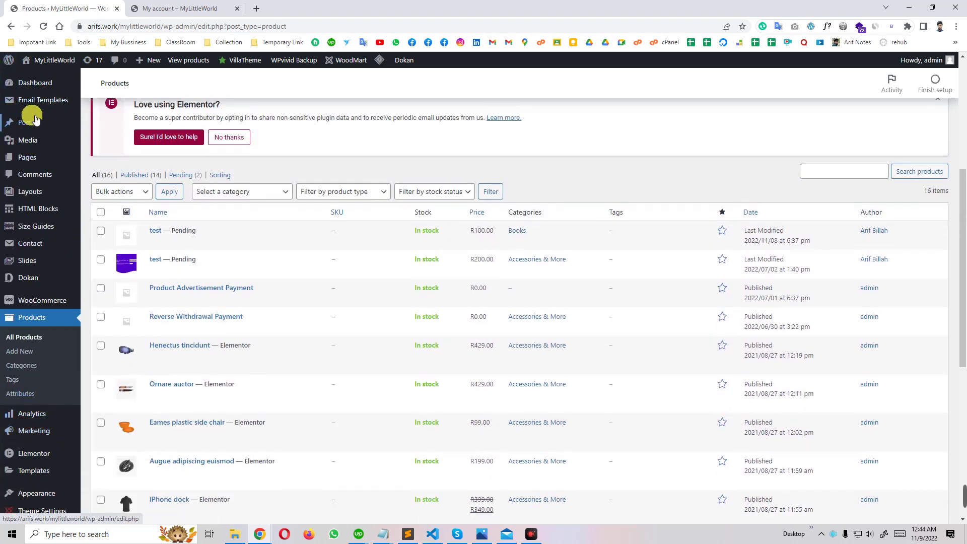
{"action": "mouse_move", "coordinate": [36, 124]}
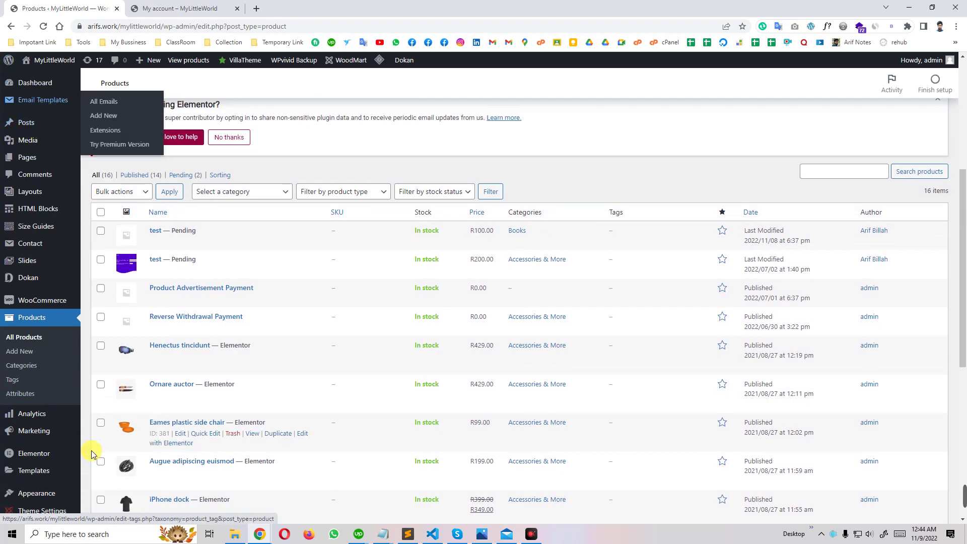
{"action": "mouse_move", "coordinate": [63, 306]}
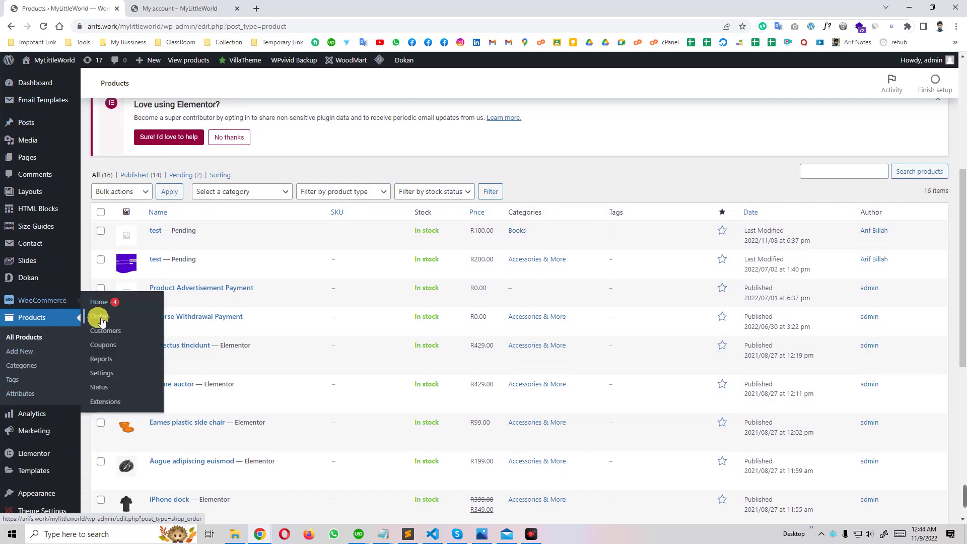
{"action": "mouse_move", "coordinate": [40, 286]}
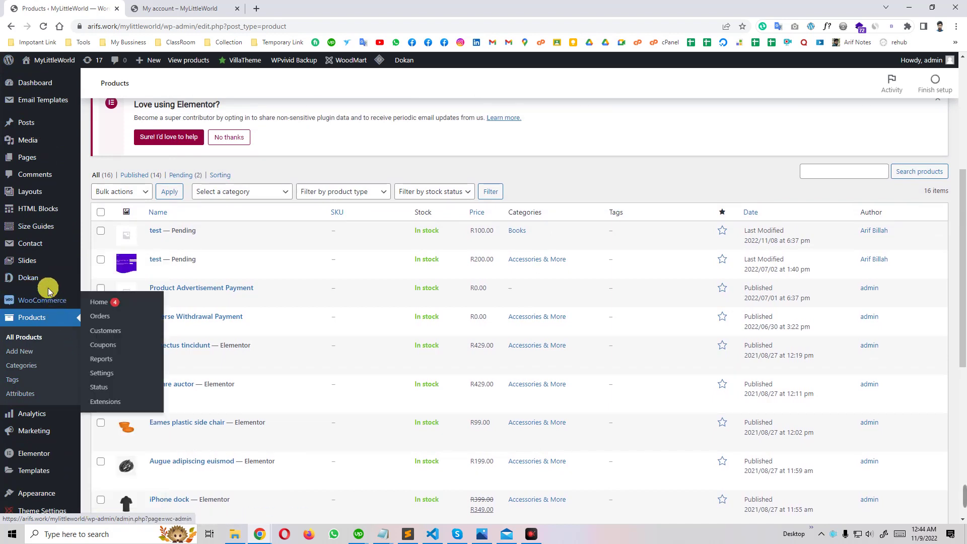
{"action": "scroll", "coordinate": [45, 302], "scroll_direction": "down", "scroll_amount": 1}
{"action": "scroll", "coordinate": [7, 433], "scroll_direction": "down", "scroll_amount": 1}
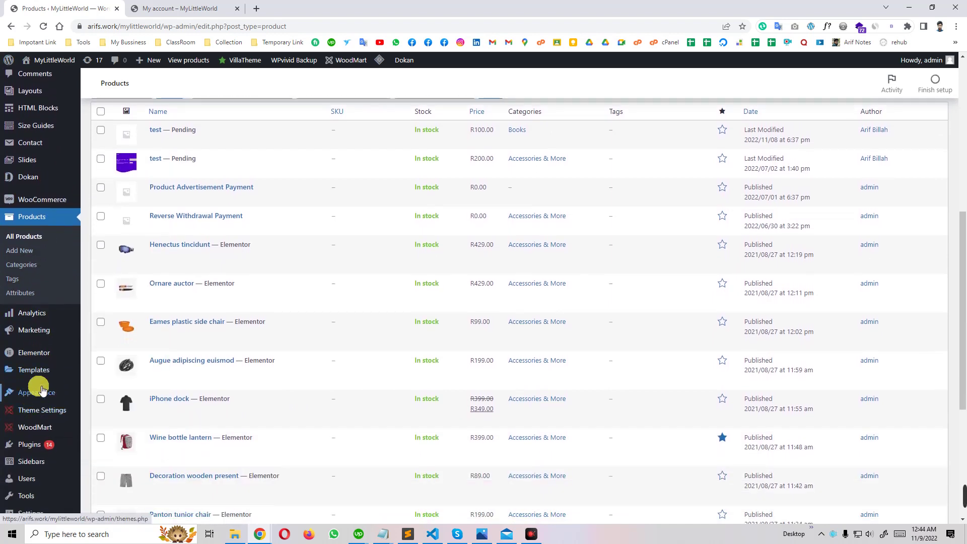
{"action": "mouse_move", "coordinate": [39, 316]}
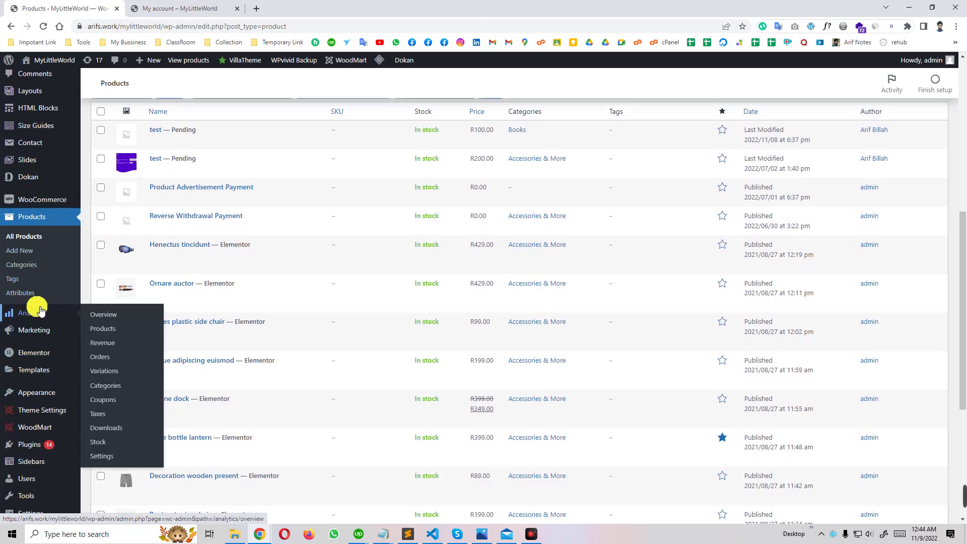
{"action": "scroll", "coordinate": [10, 443], "scroll_direction": "up", "scroll_amount": 2}
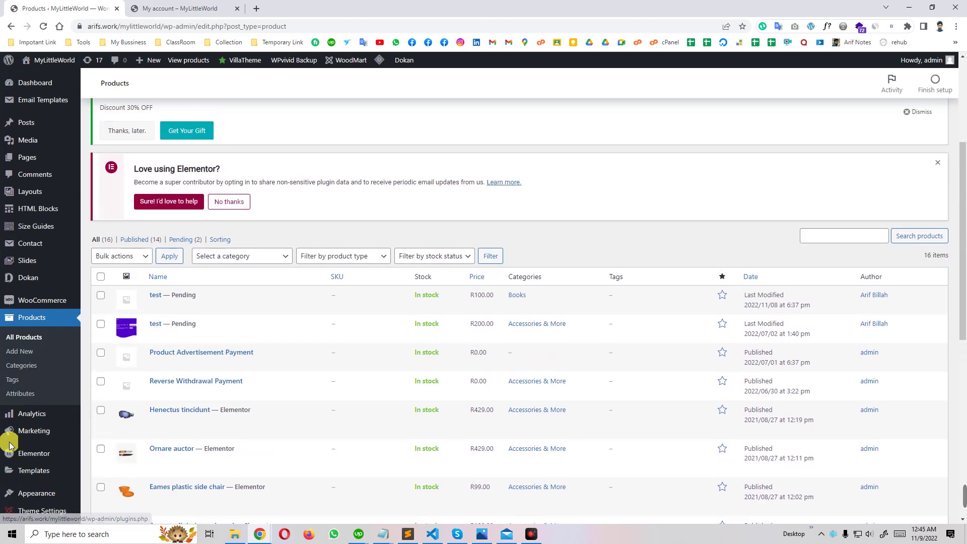
{"action": "scroll", "coordinate": [11, 445], "scroll_direction": "up", "scroll_amount": 4}
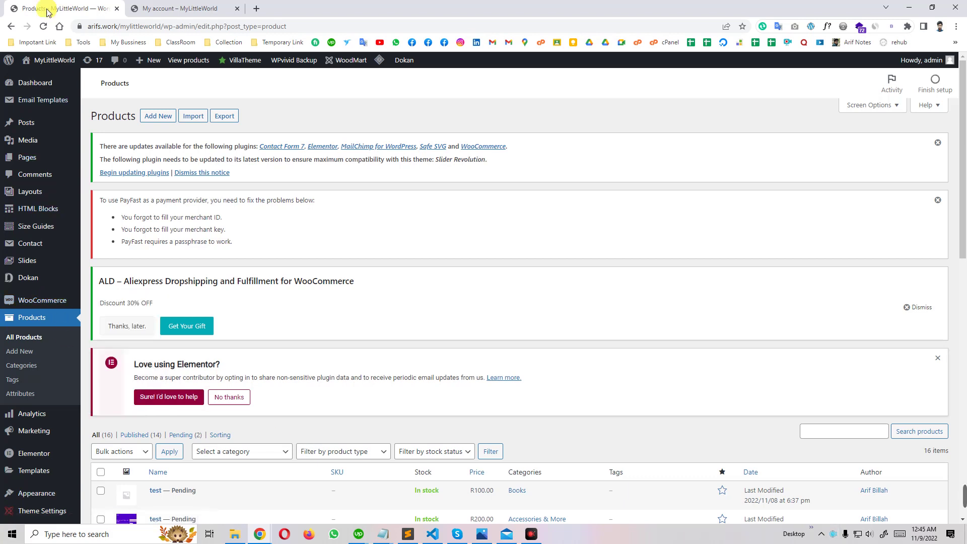
{"action": "mouse_move", "coordinate": [963, 492]}
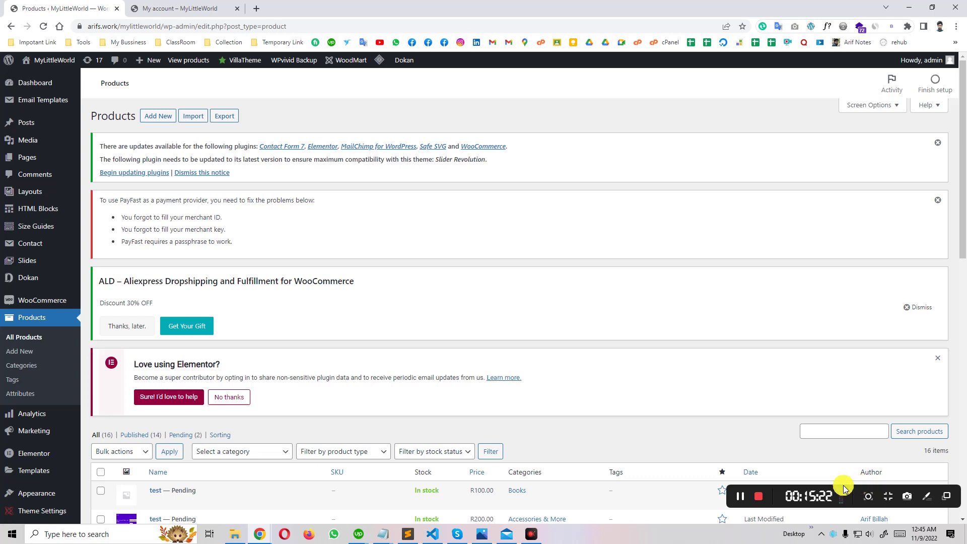